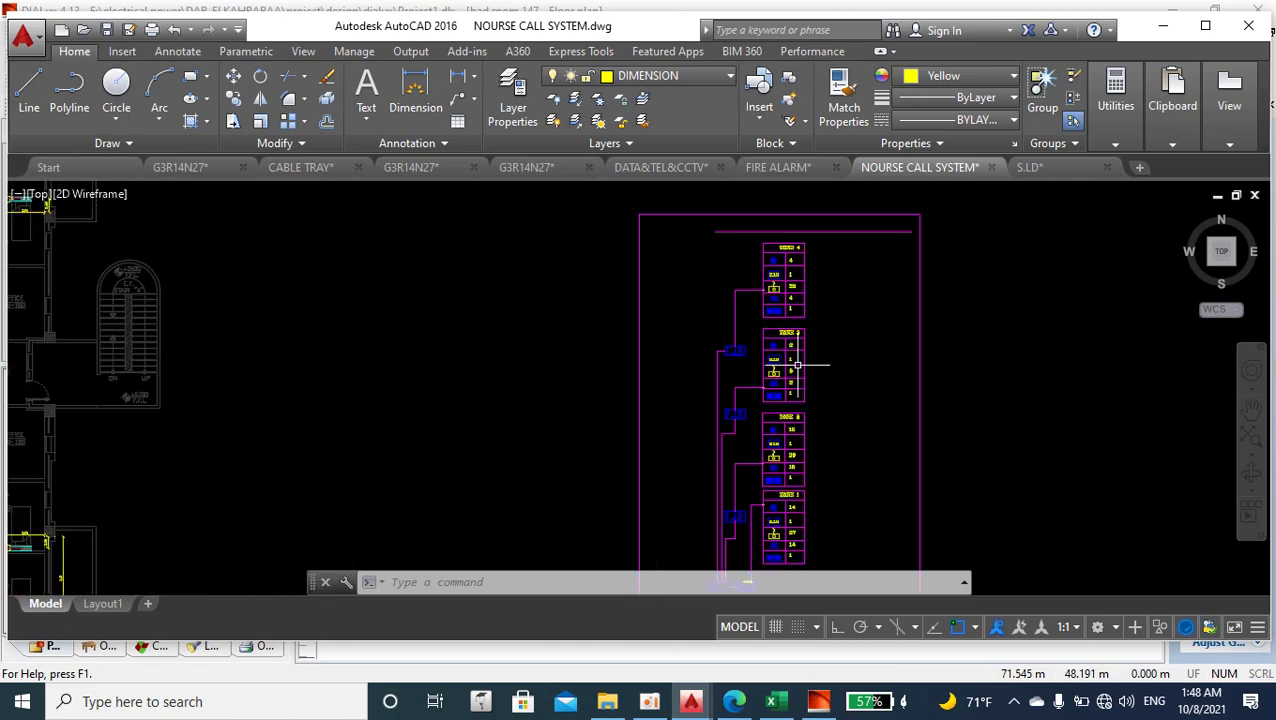
Examine the nurse call riser diagram and the mounting-height detail beside the floor plan.
scroll(797, 399, down, 6)
scroll(694, 362, up, 5)
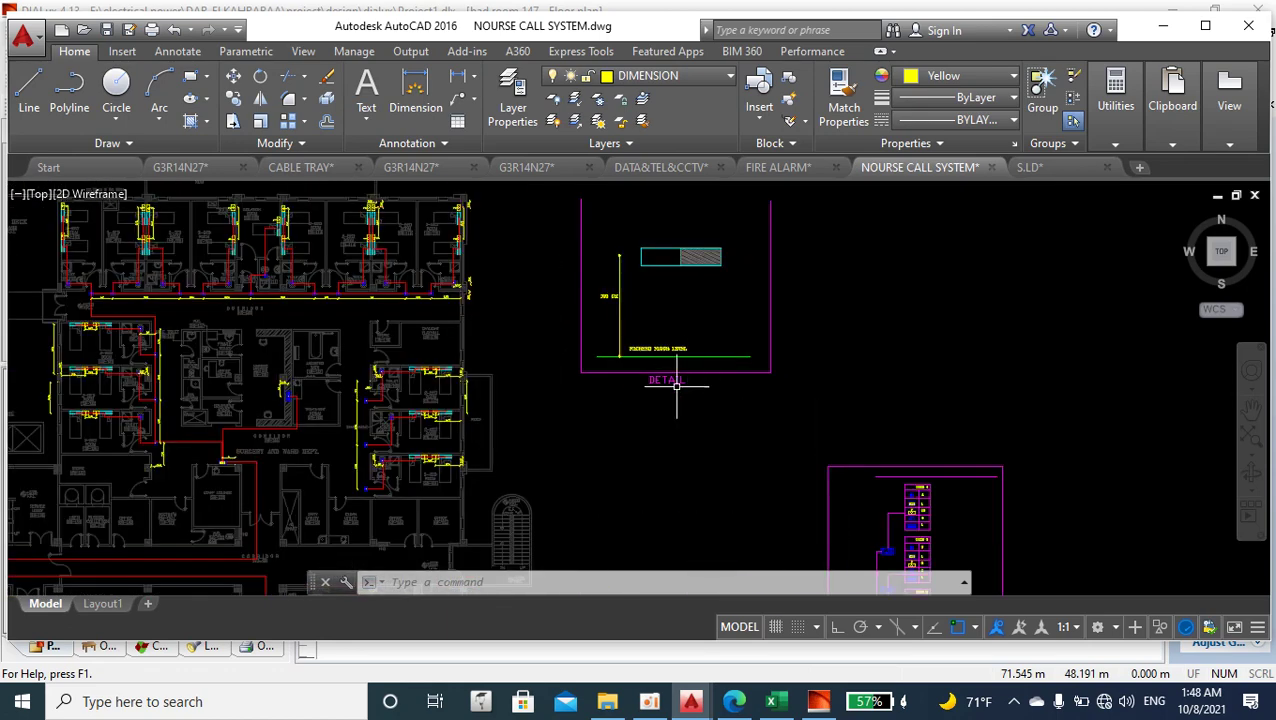
scroll(667, 220, up, 1)
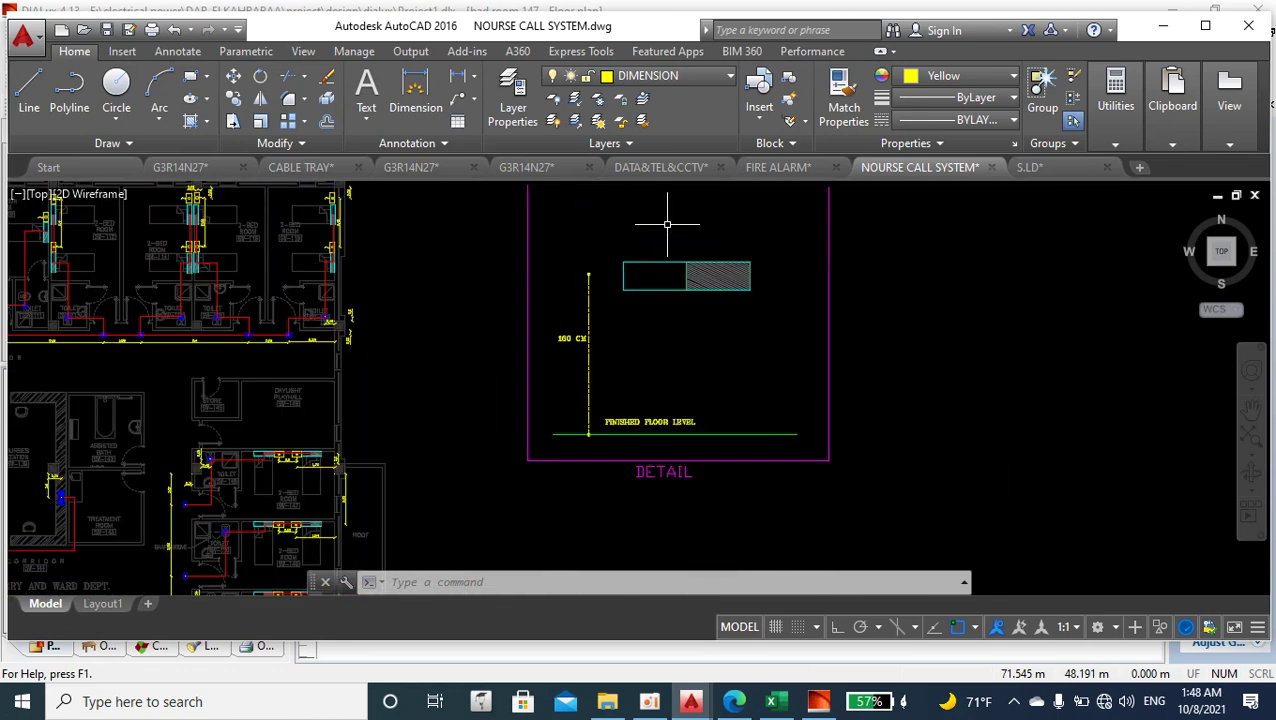
scroll(667, 224, up, 2)
scroll(664, 290, down, 2)
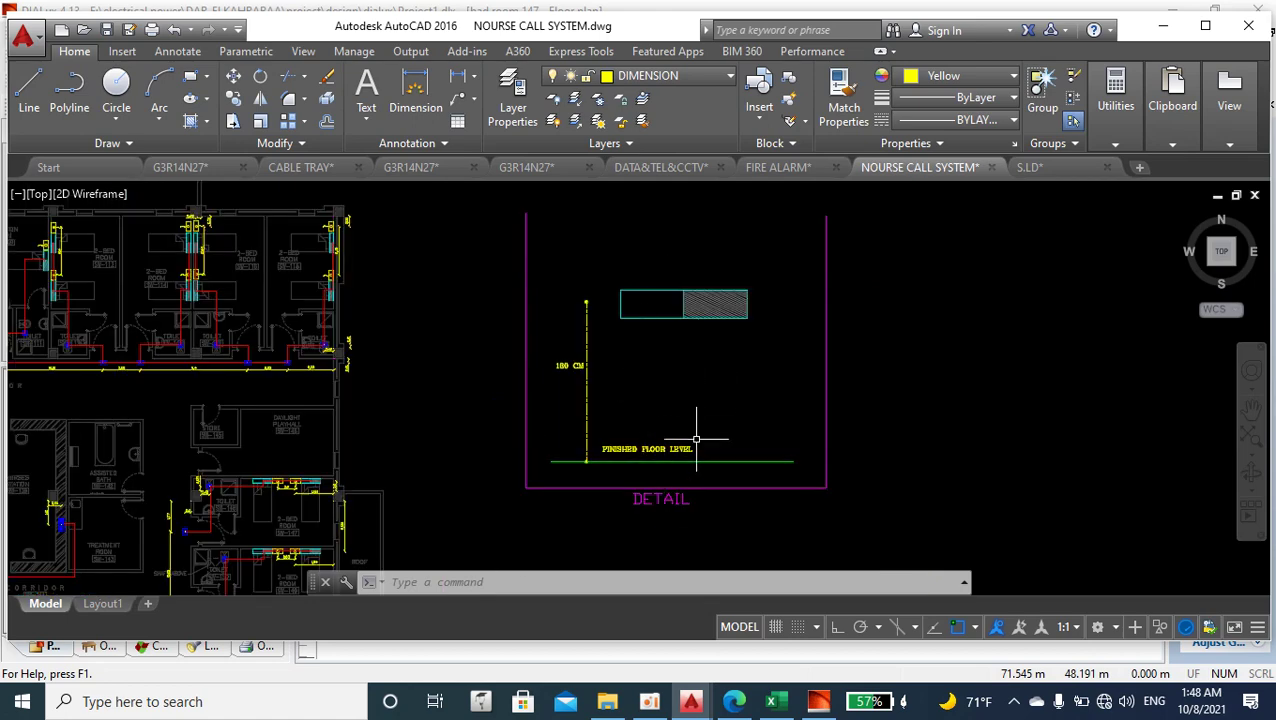
scroll(715, 484, down, 4)
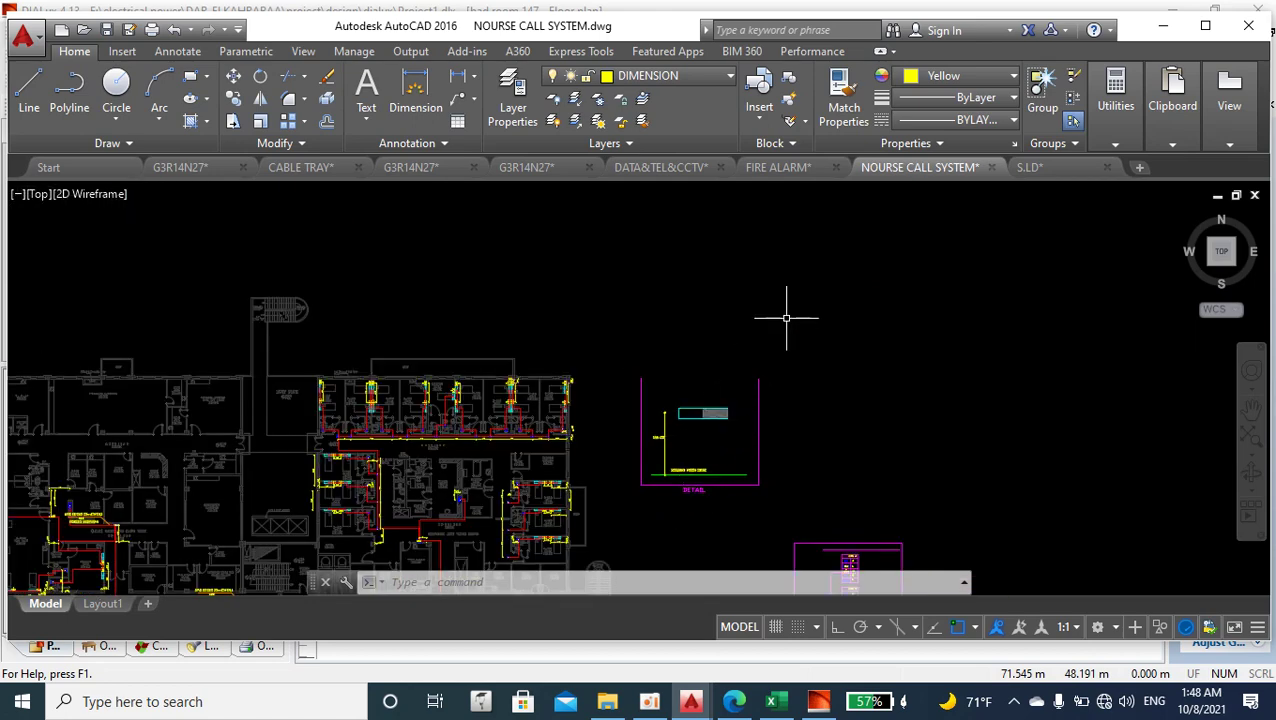
scroll(786, 318, down, 4)
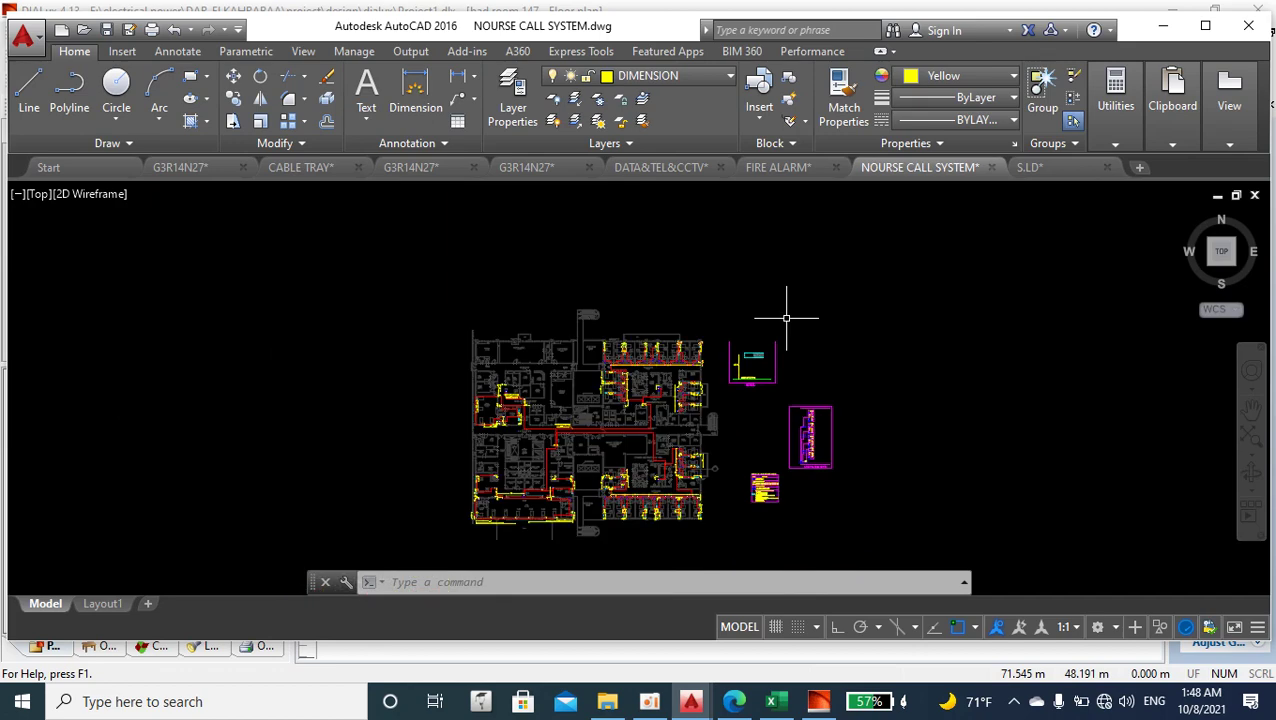
Open the S.LD drawing and examine the single line diagram's main distribution board and its outgoing panel feeders.
click(1052, 170)
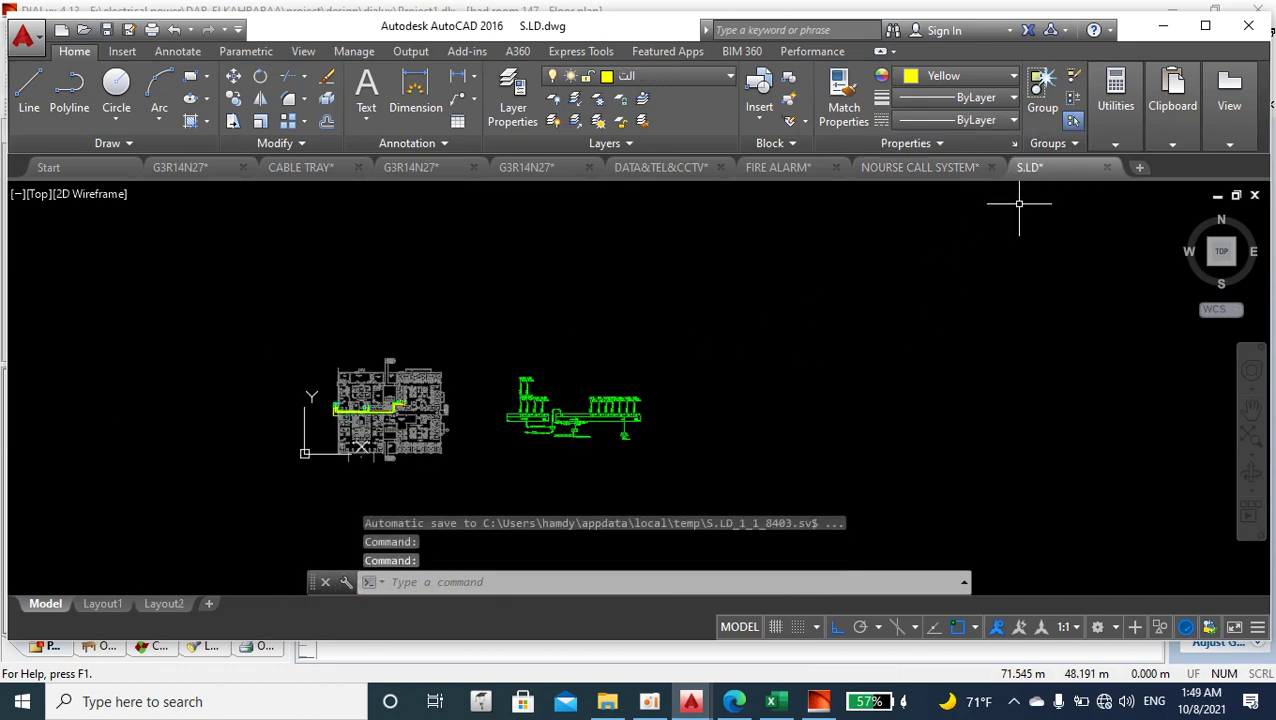
scroll(516, 428, up, 4)
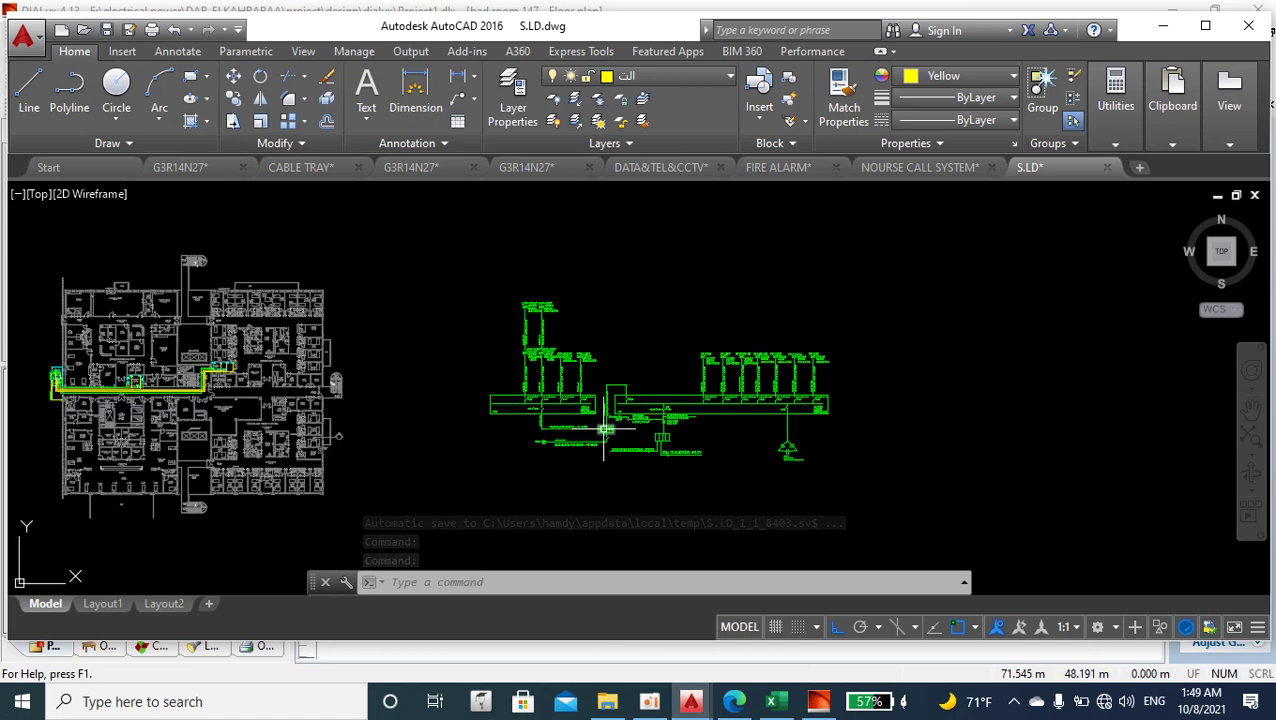
scroll(795, 421, up, 4)
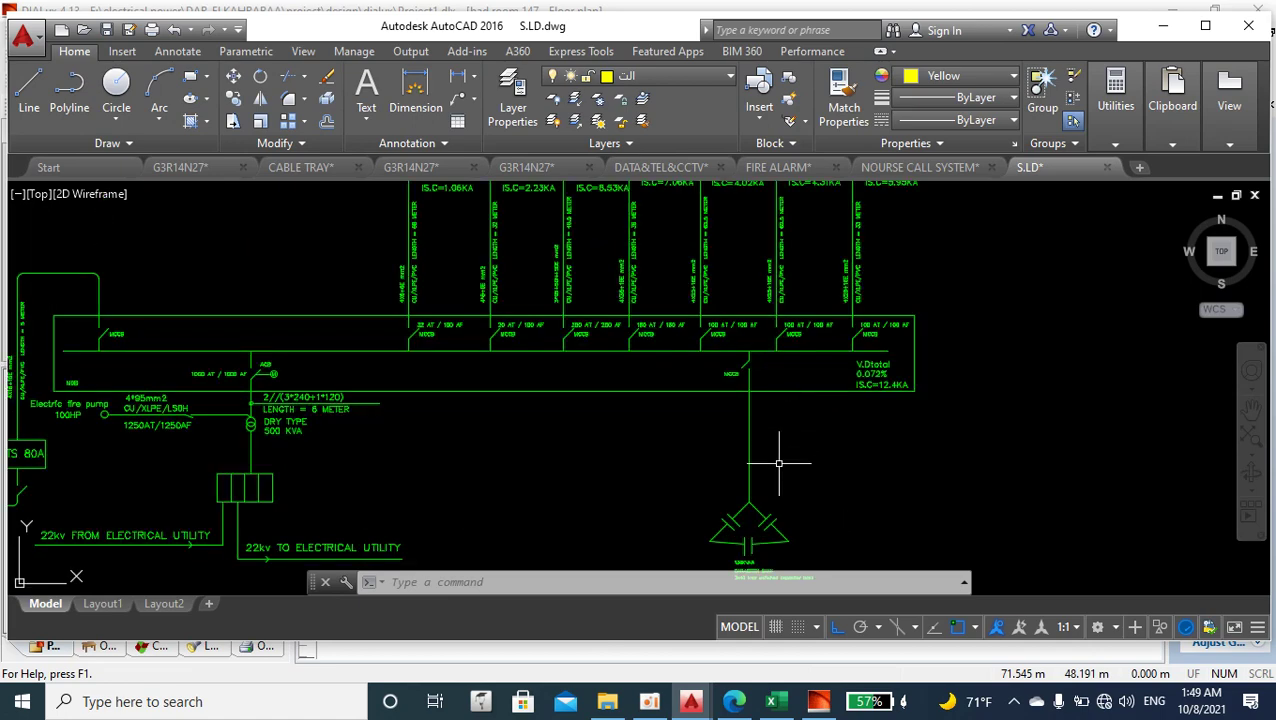
scroll(777, 450, down, 2)
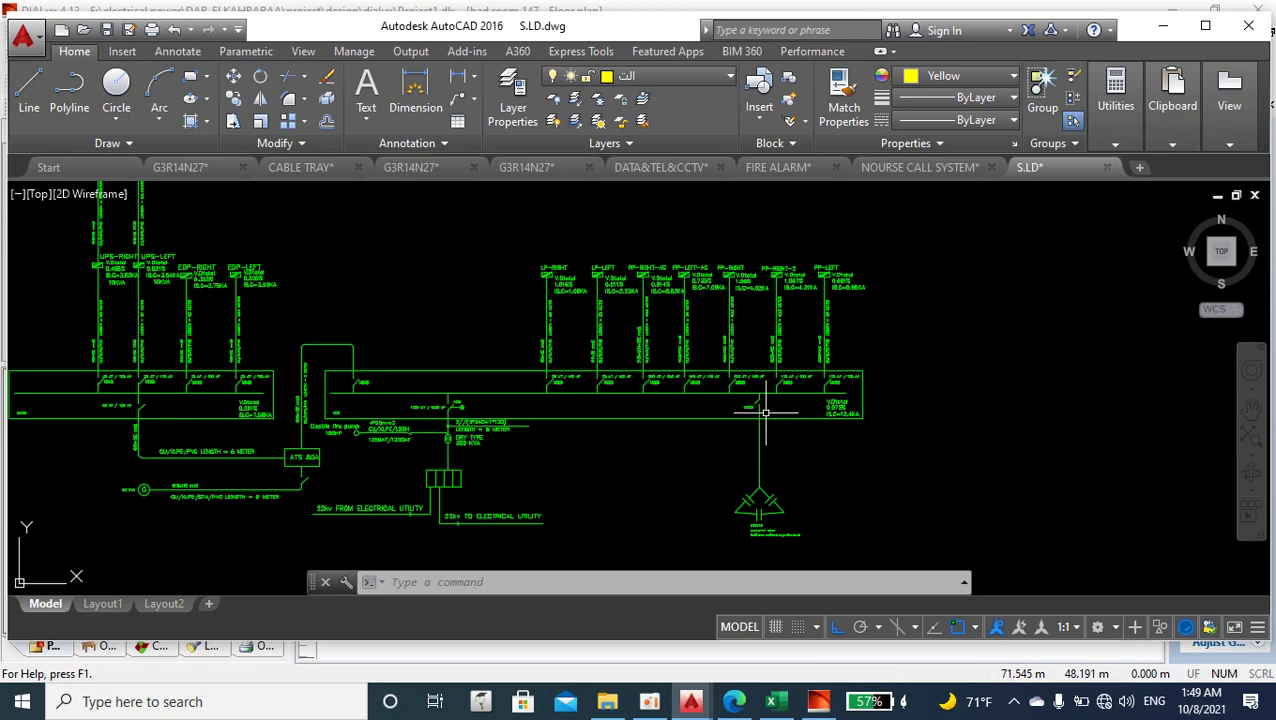
scroll(786, 401, up, 4)
scroll(850, 435, down, 2)
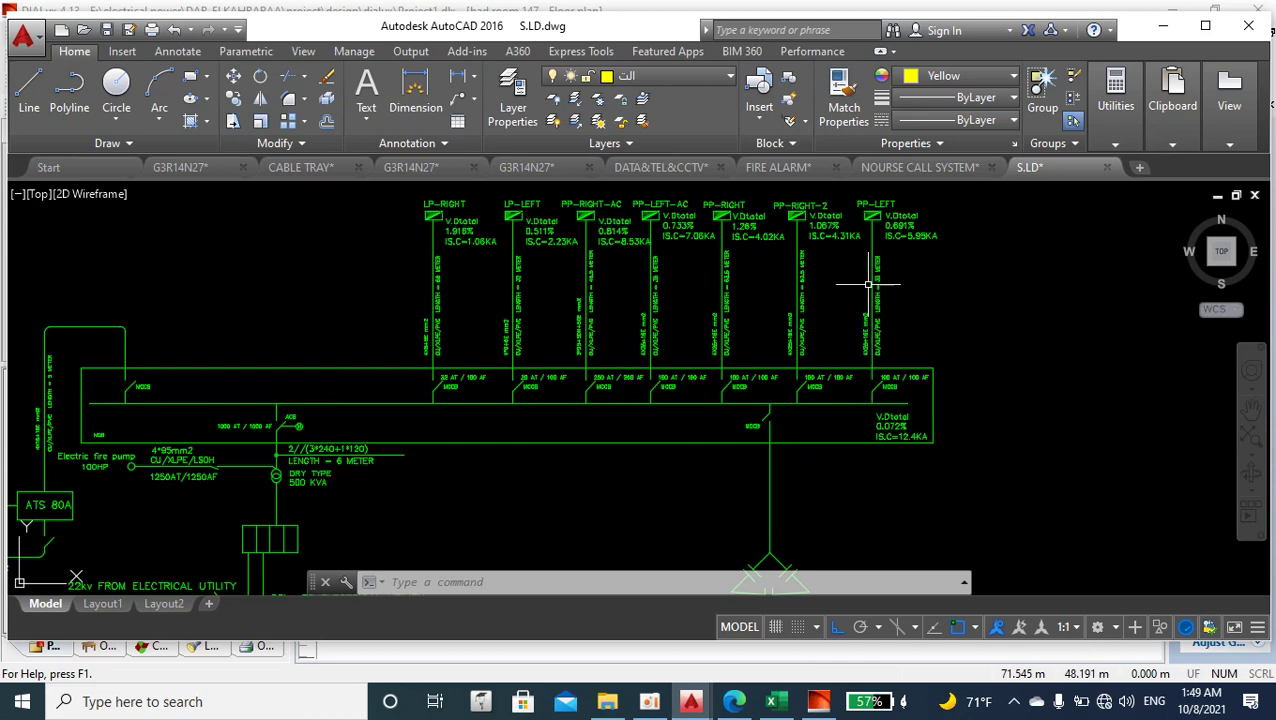
scroll(858, 396, down, 2)
scroll(887, 313, up, 2)
scroll(895, 295, down, 2)
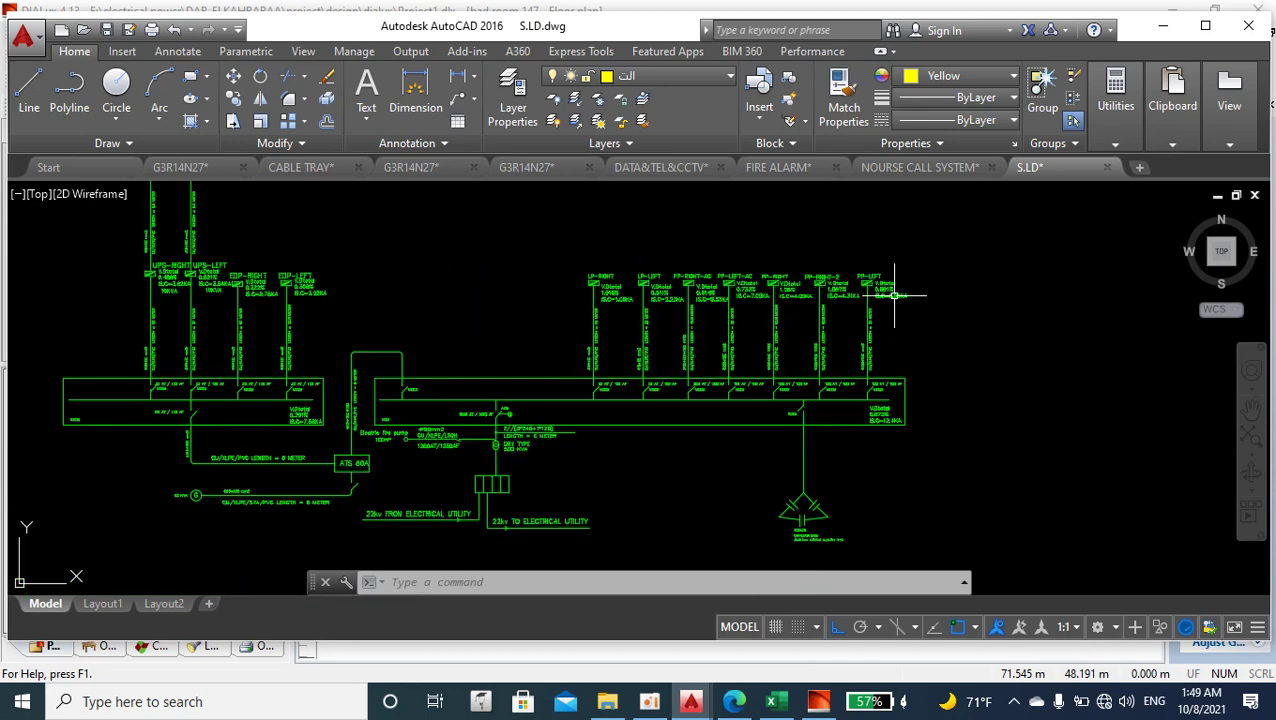
Examine the dry-type transformer, electric fire pump supply, ATS connection and capacitor bank in the single line diagram.
scroll(493, 440, up, 3)
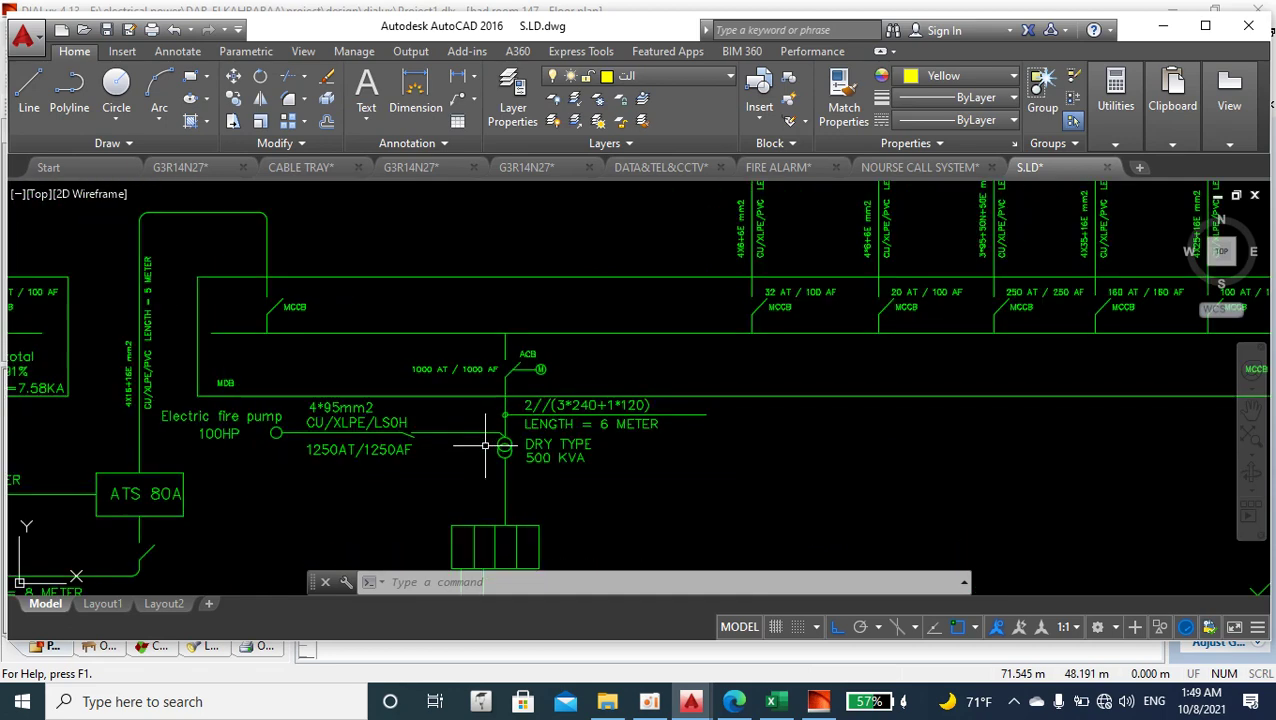
scroll(711, 423, down, 2)
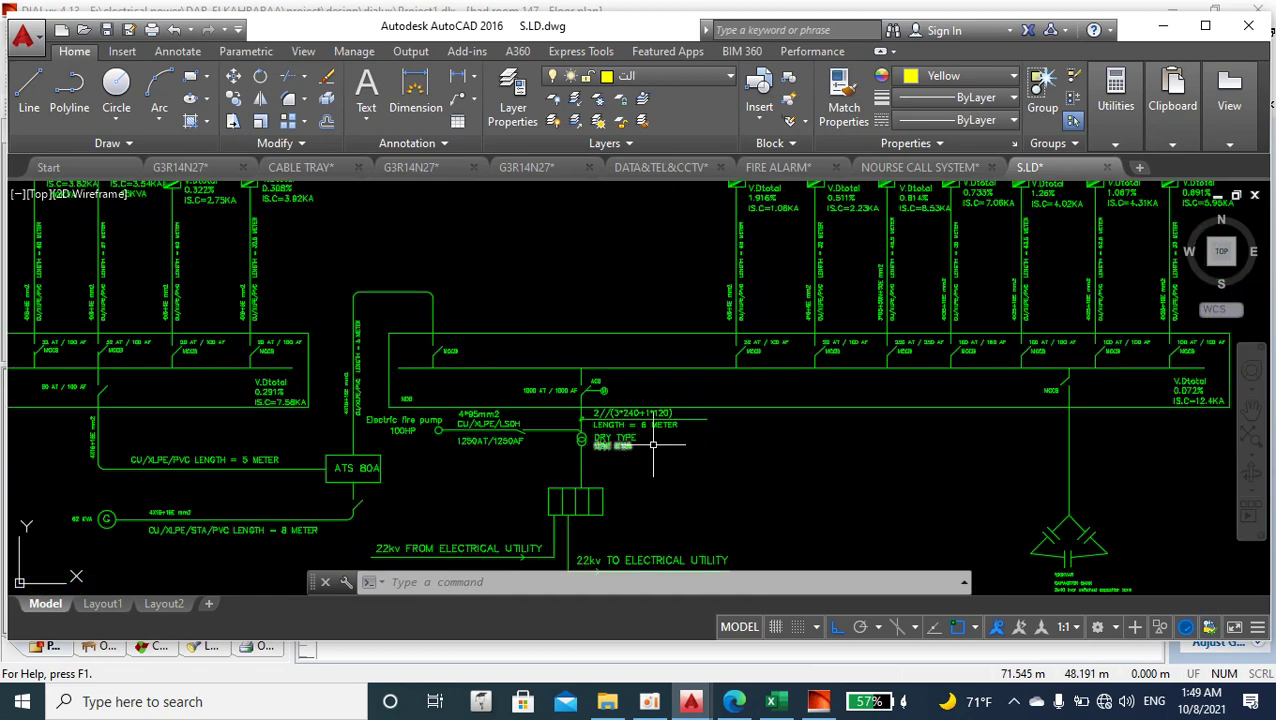
scroll(725, 441, down, 2)
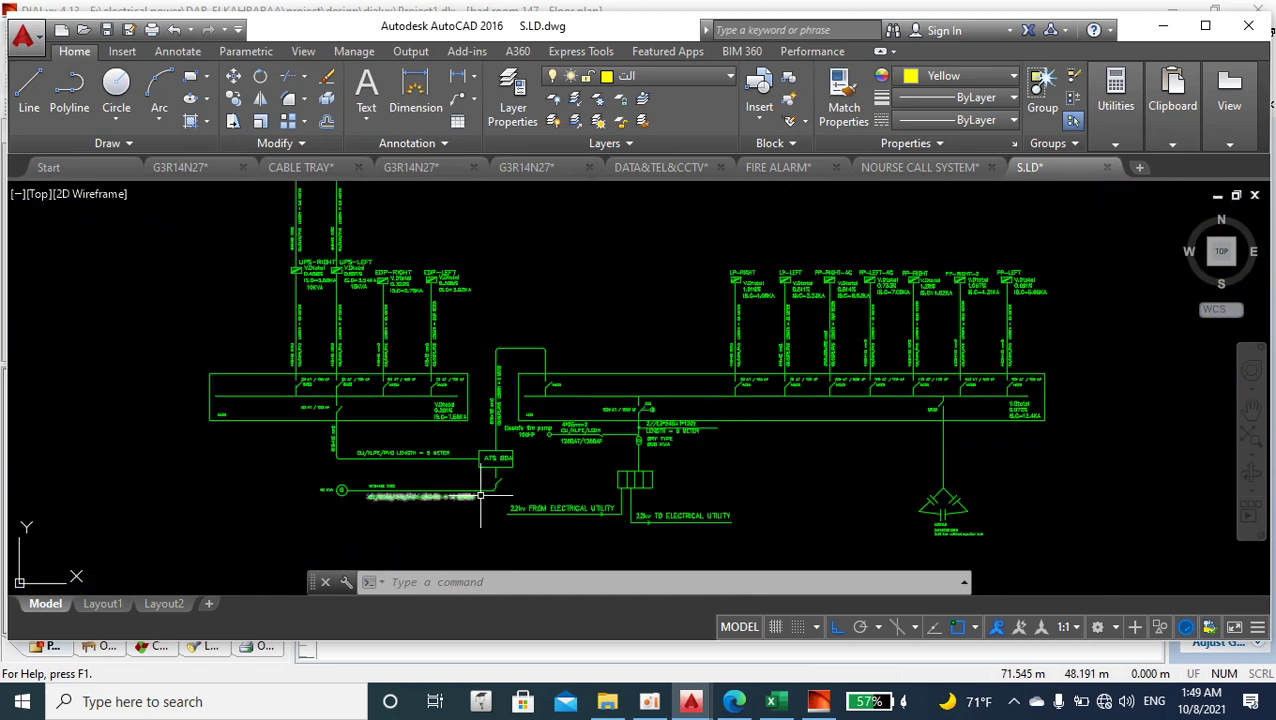
scroll(563, 440, up, 3)
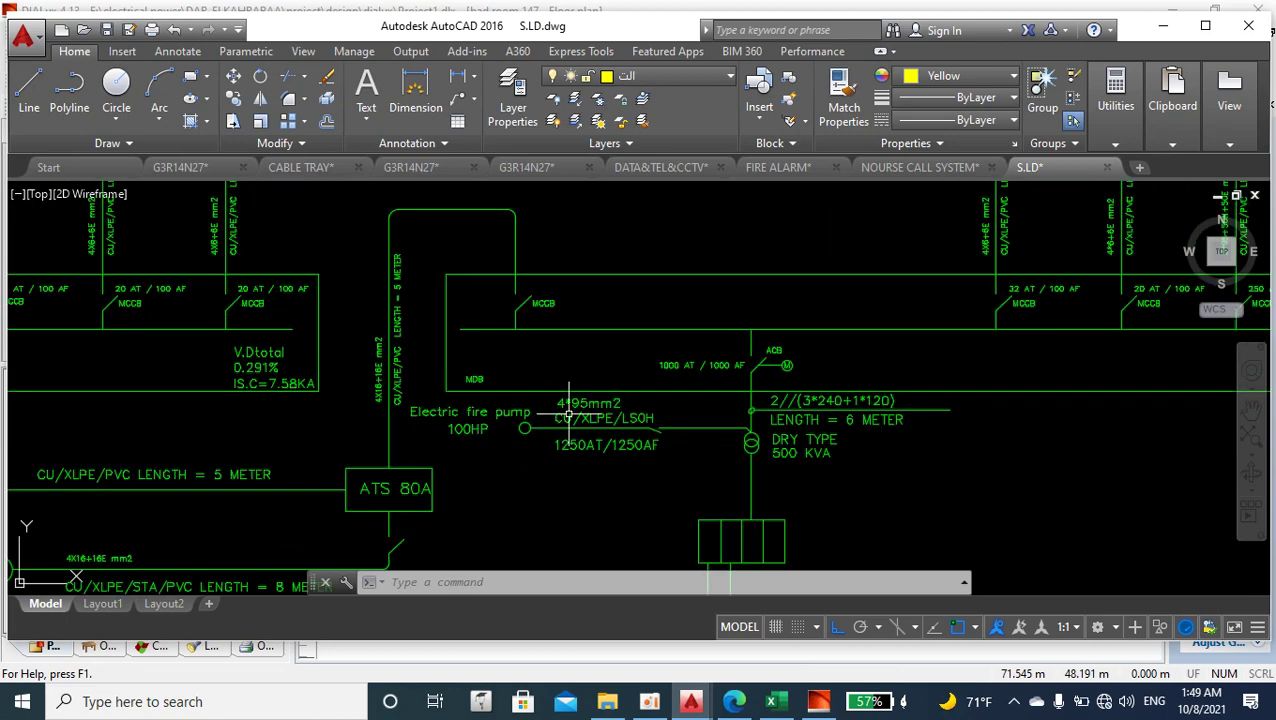
scroll(536, 378, down, 3)
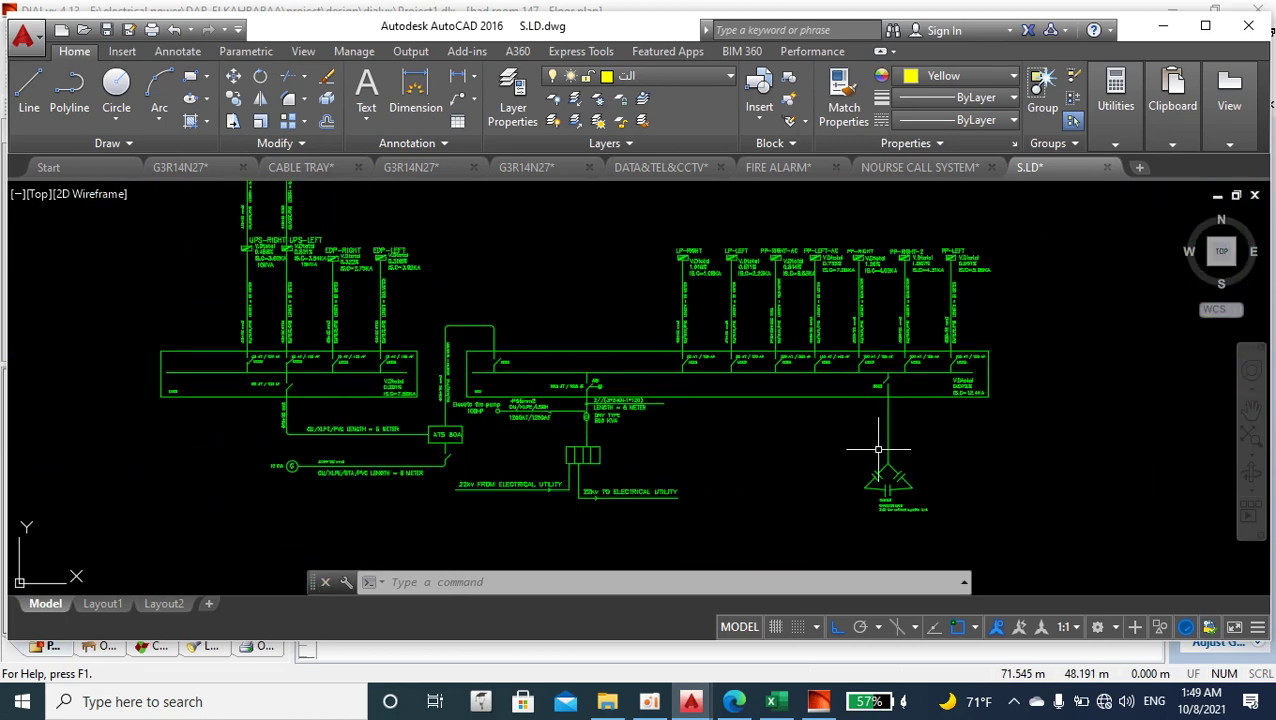
scroll(912, 490, up, 4)
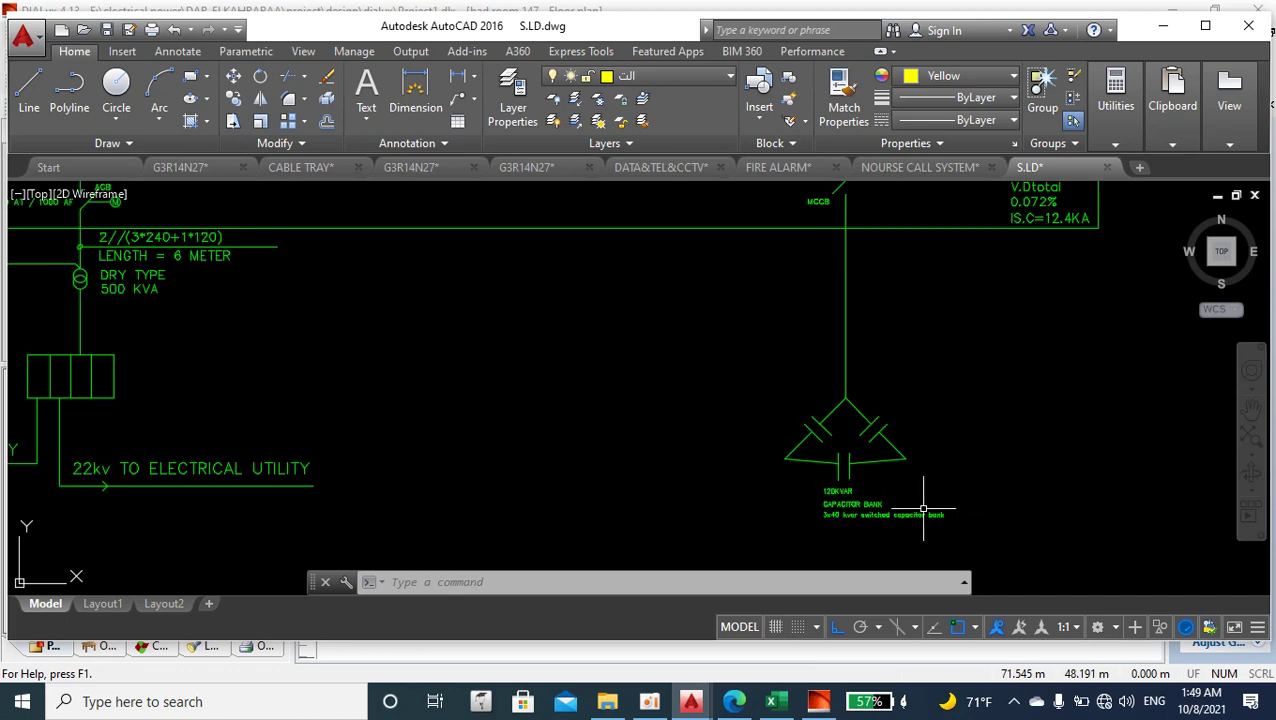
scroll(706, 432, down, 4)
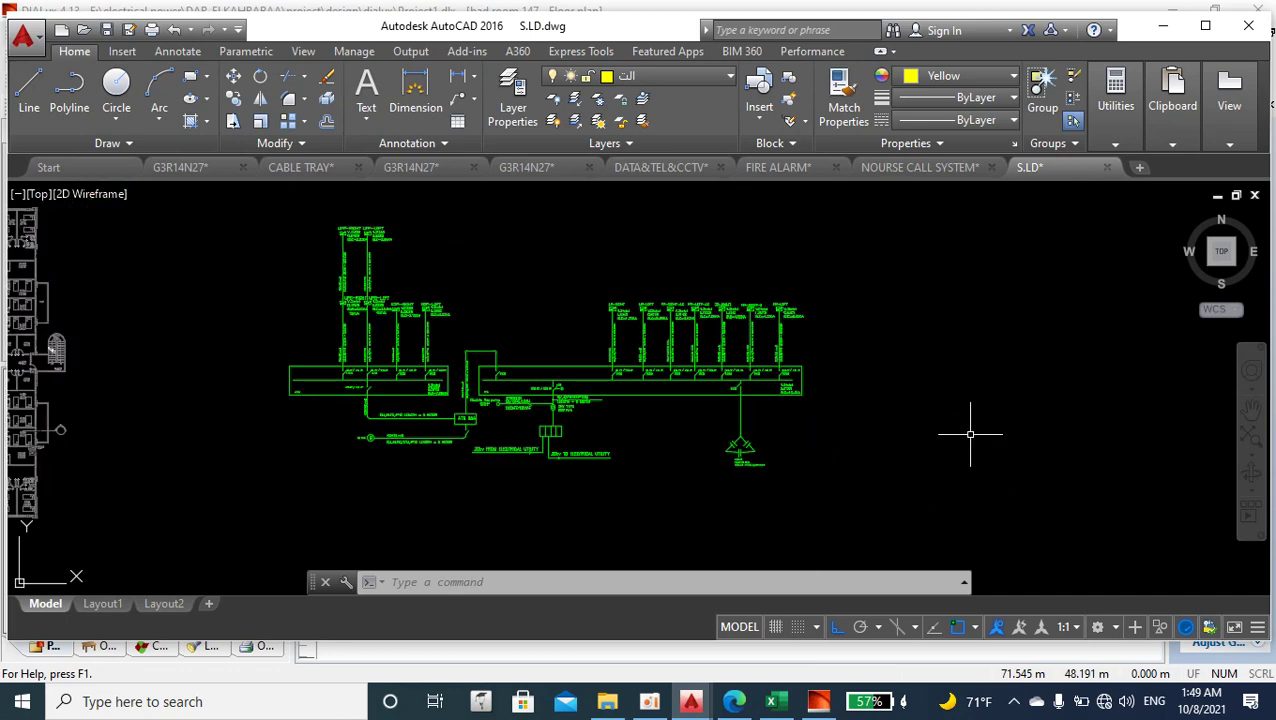
Switch to the PROJECT.xlsx workbook in Excel and inspect the average-length formula in cell D130 of the lighting sheet.
click(776, 703)
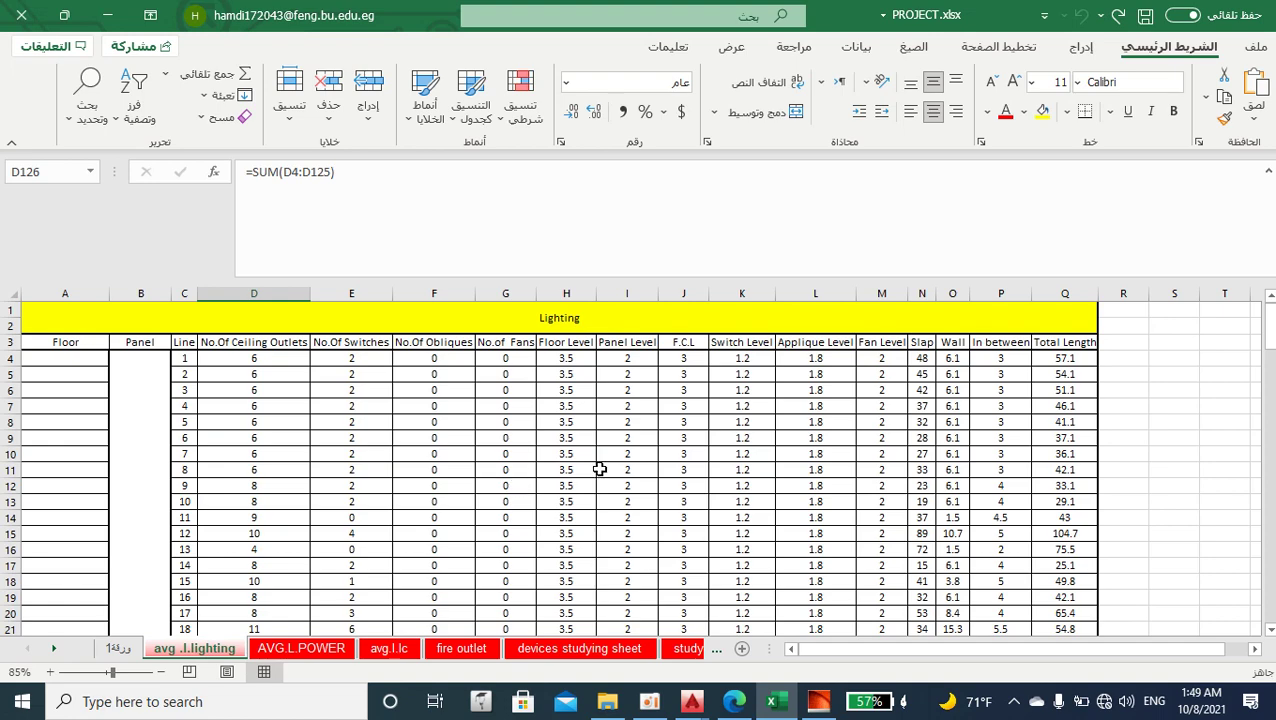
scroll(598, 466, down, 8)
scroll(691, 466, up, 9)
scroll(691, 466, down, 18)
scroll(691, 466, down, 20)
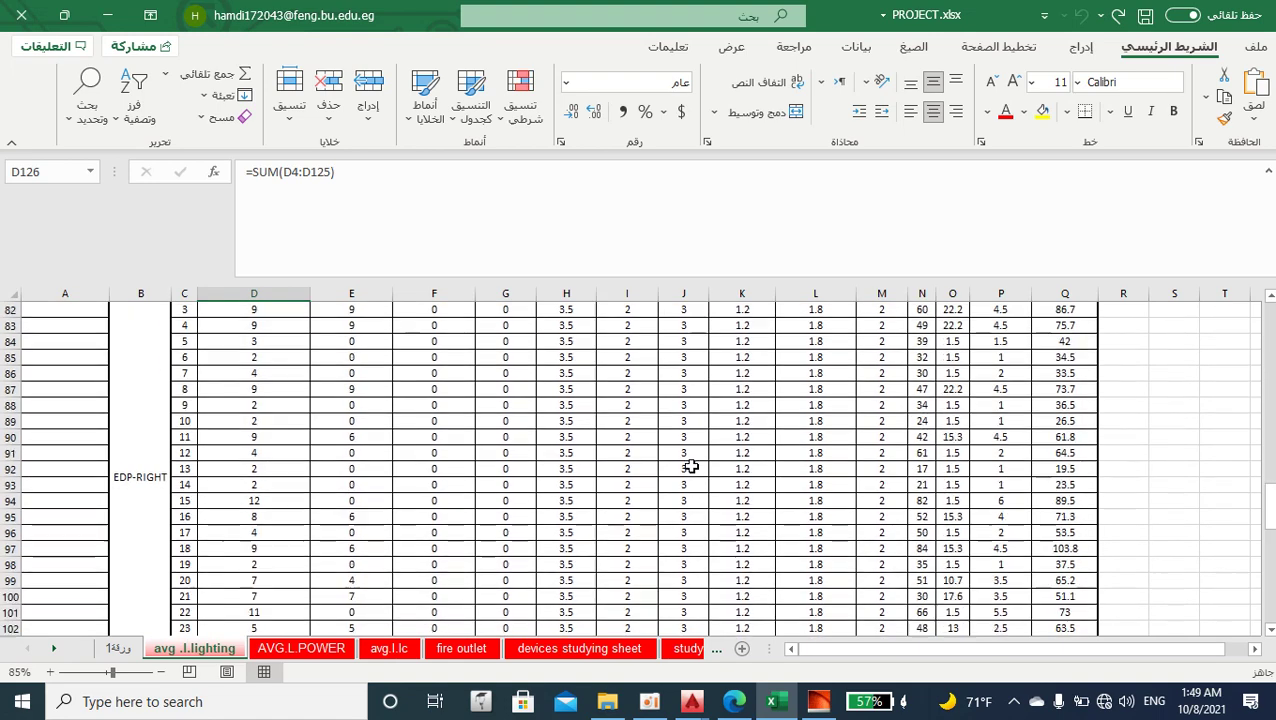
scroll(333, 427, down, 1)
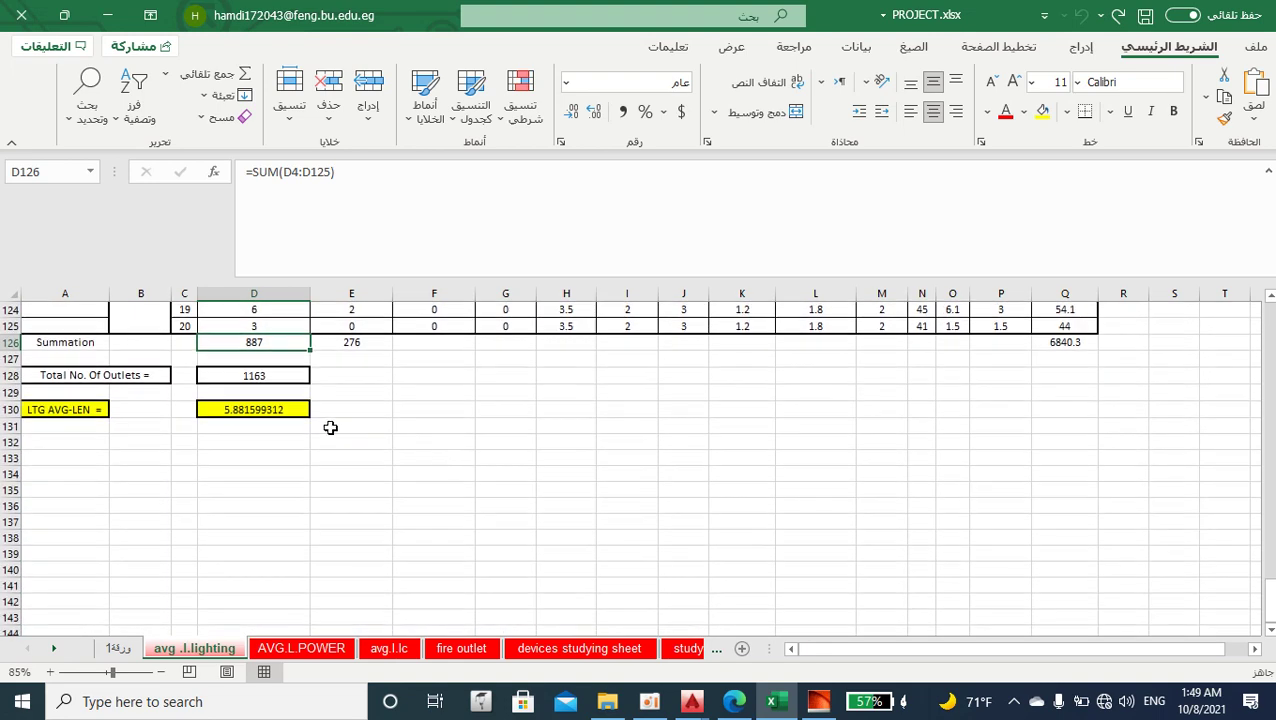
scroll(271, 408, up, 2)
click(245, 505)
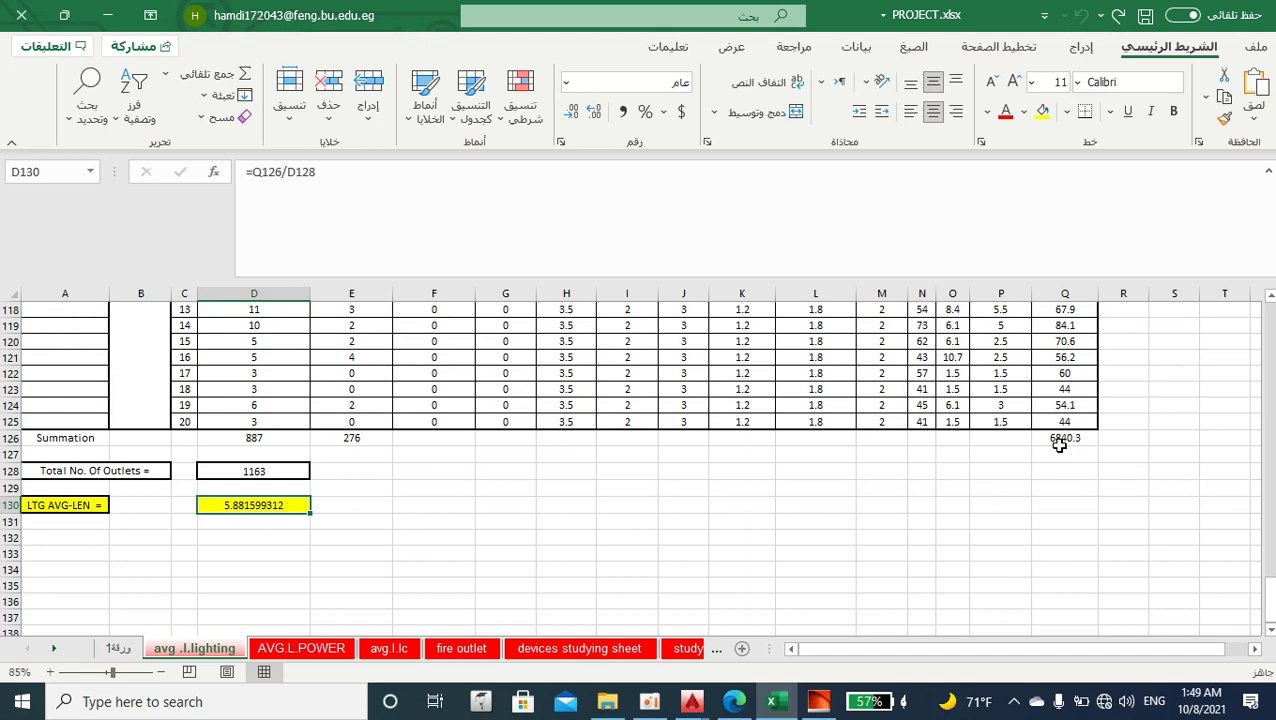
Review the lighting table's headings and circuit rows, and inspect the summation formulas for switches in E126 and ceiling outlets in D126.
scroll(340, 452, up, 2)
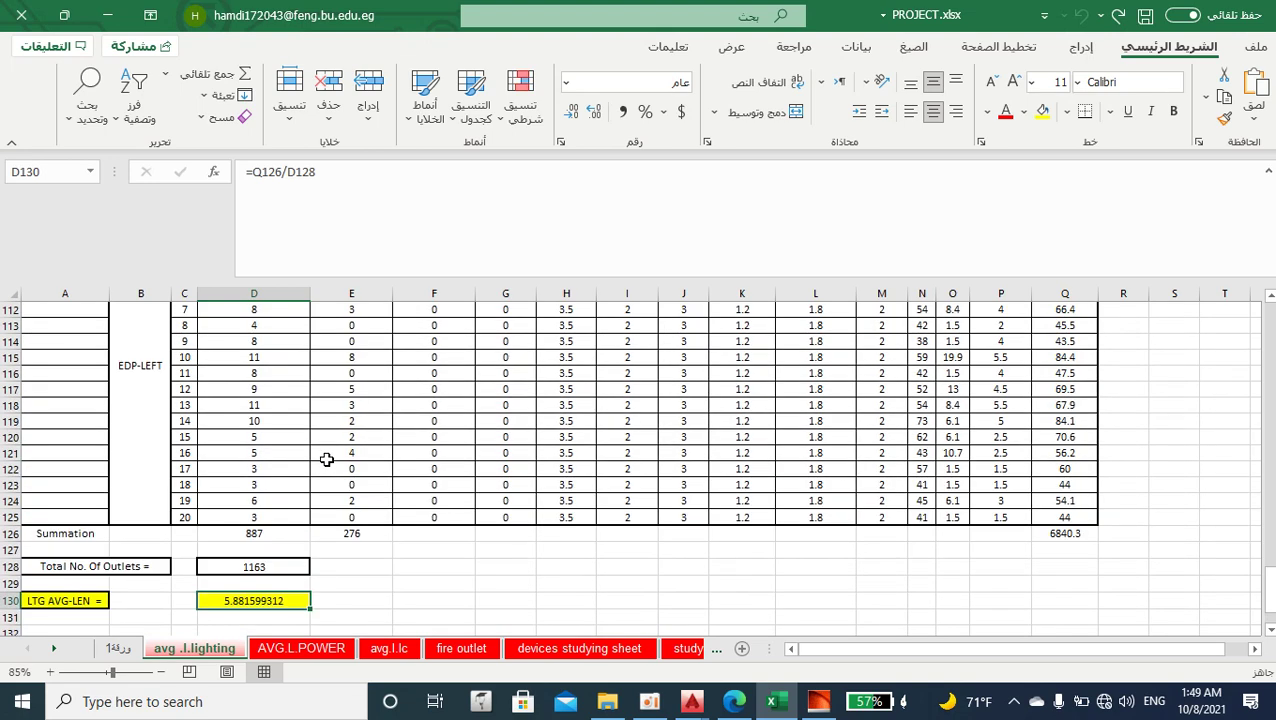
scroll(255, 558, up, 19)
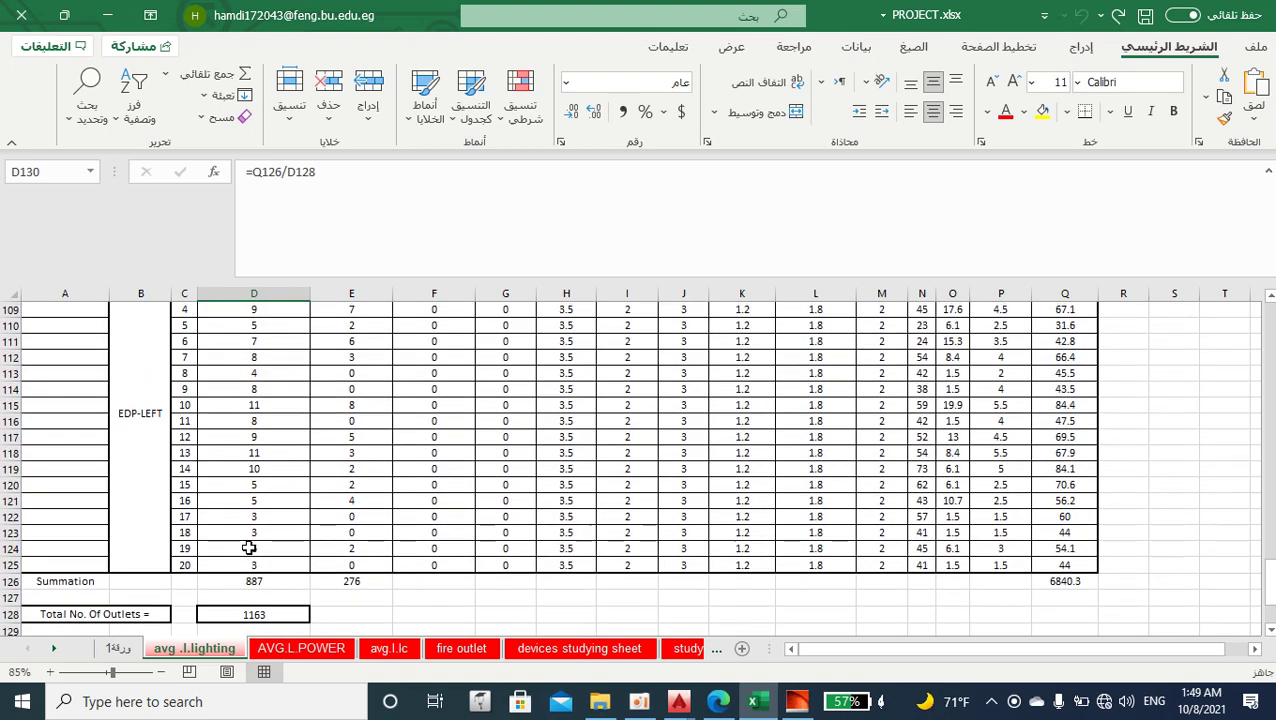
scroll(249, 548, up, 18)
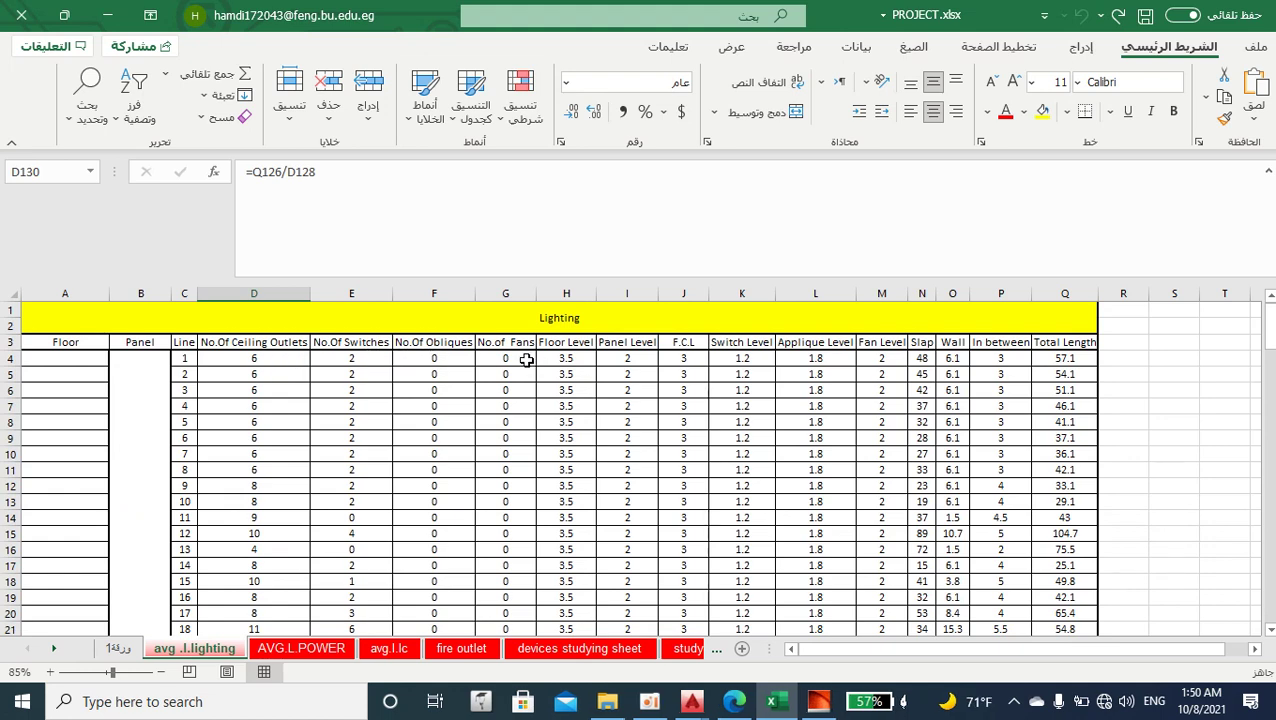
scroll(464, 390, down, 1)
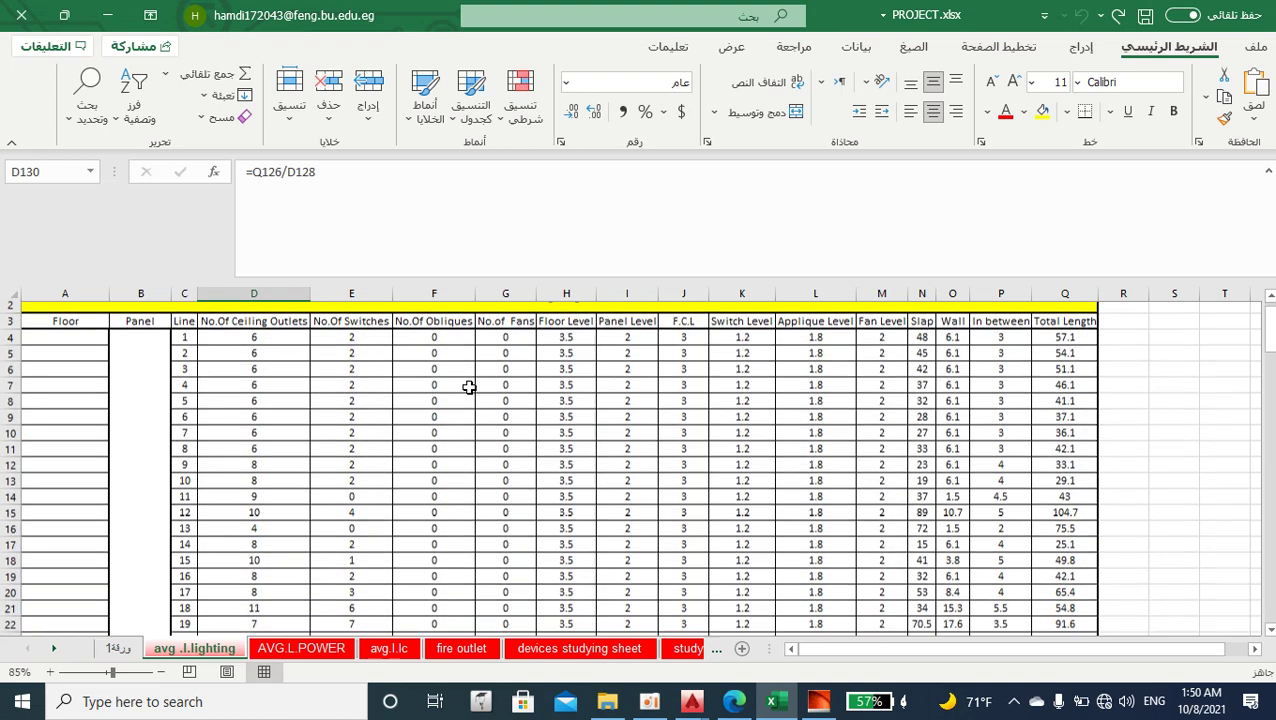
scroll(464, 390, up, 1)
scroll(374, 400, down, 8)
scroll(374, 420, down, 20)
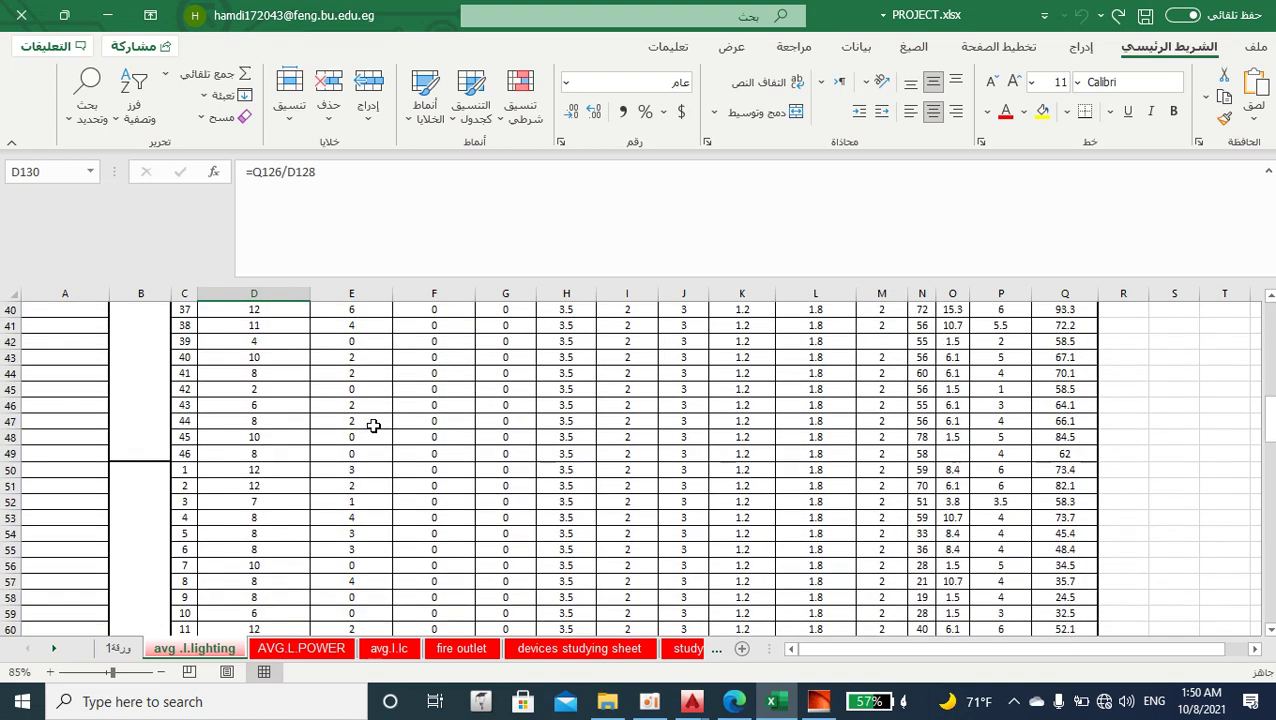
scroll(373, 427, down, 2)
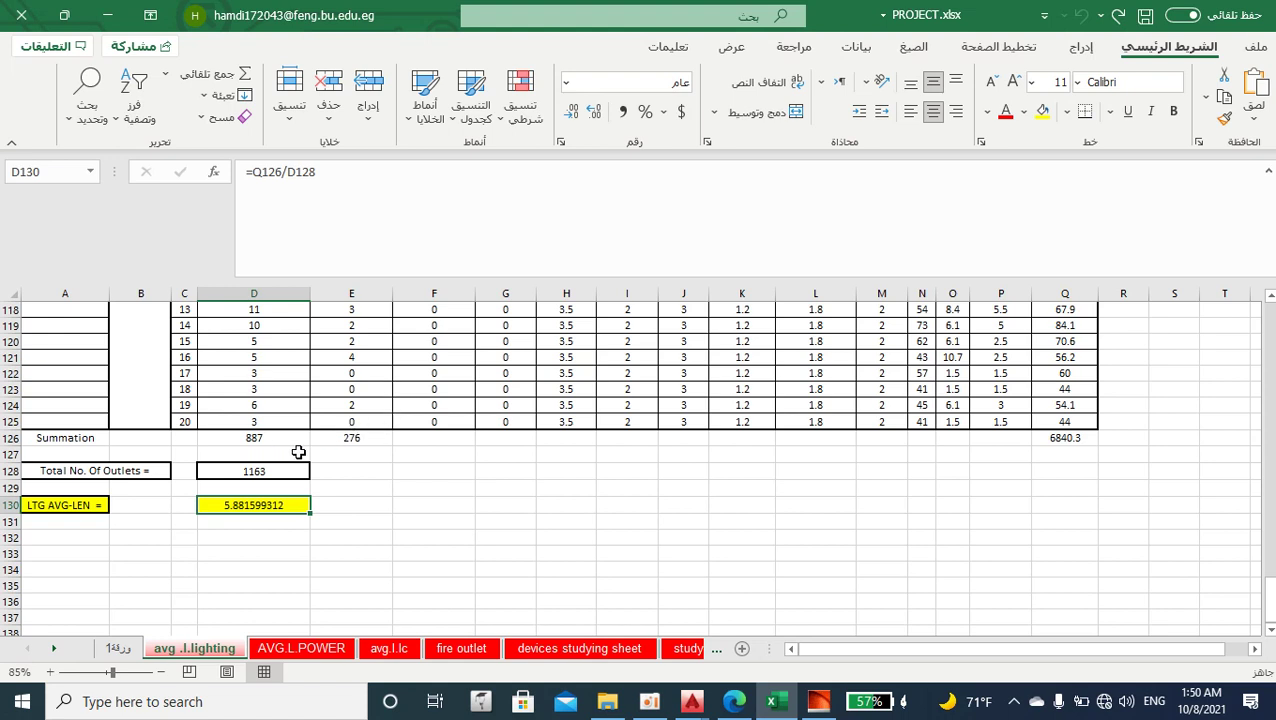
click(366, 440)
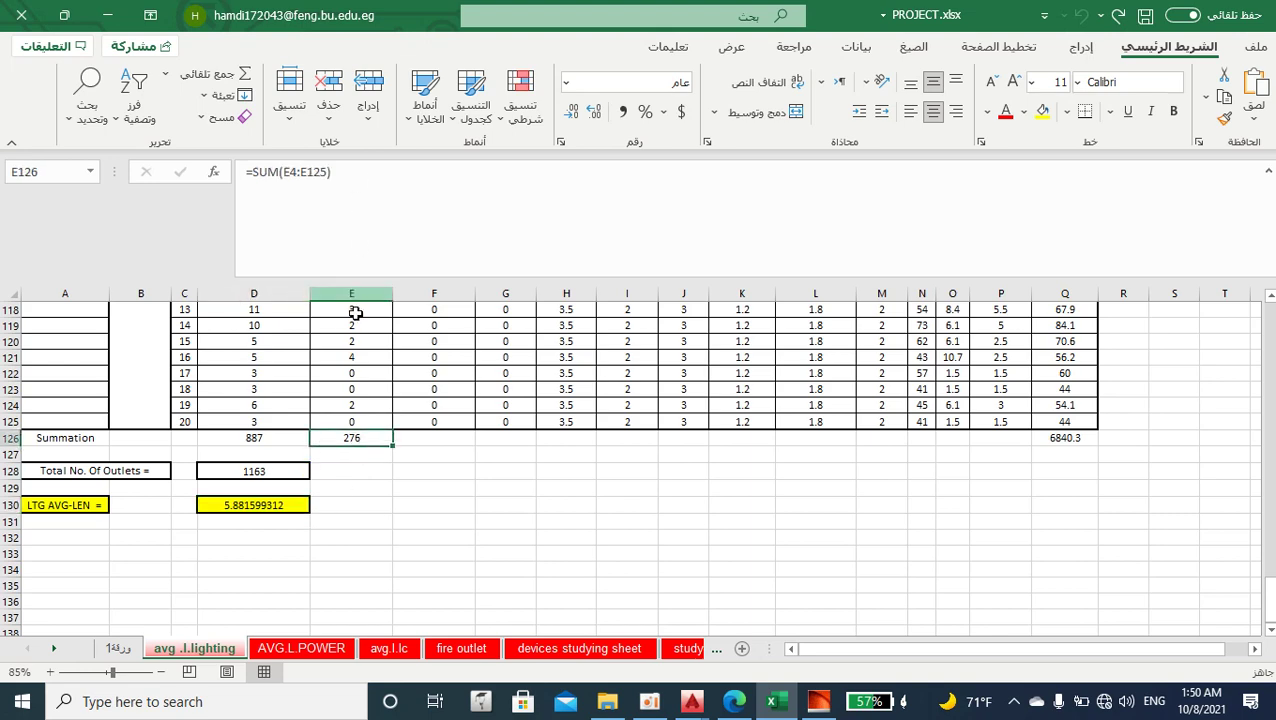
click(279, 436)
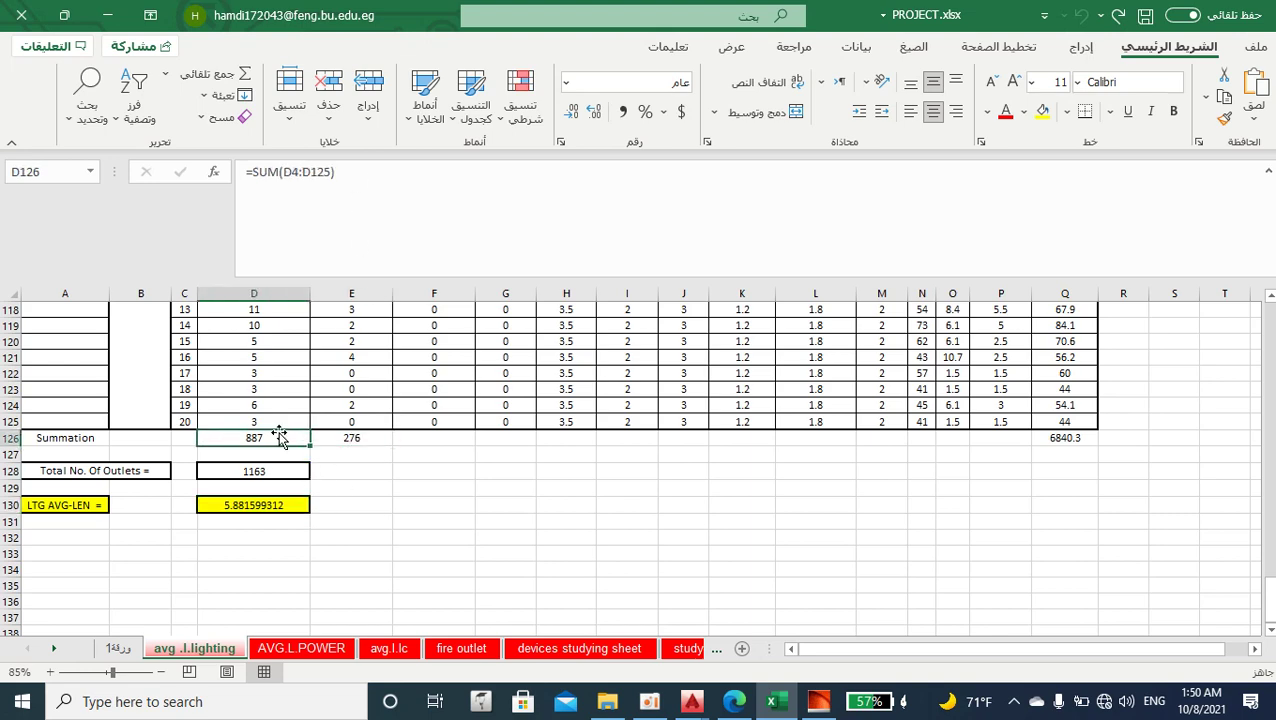
scroll(403, 585, up, 1)
Open the AVG.L.POWER sheet and review its socket circuits down to the total sockets and average length.
click(301, 648)
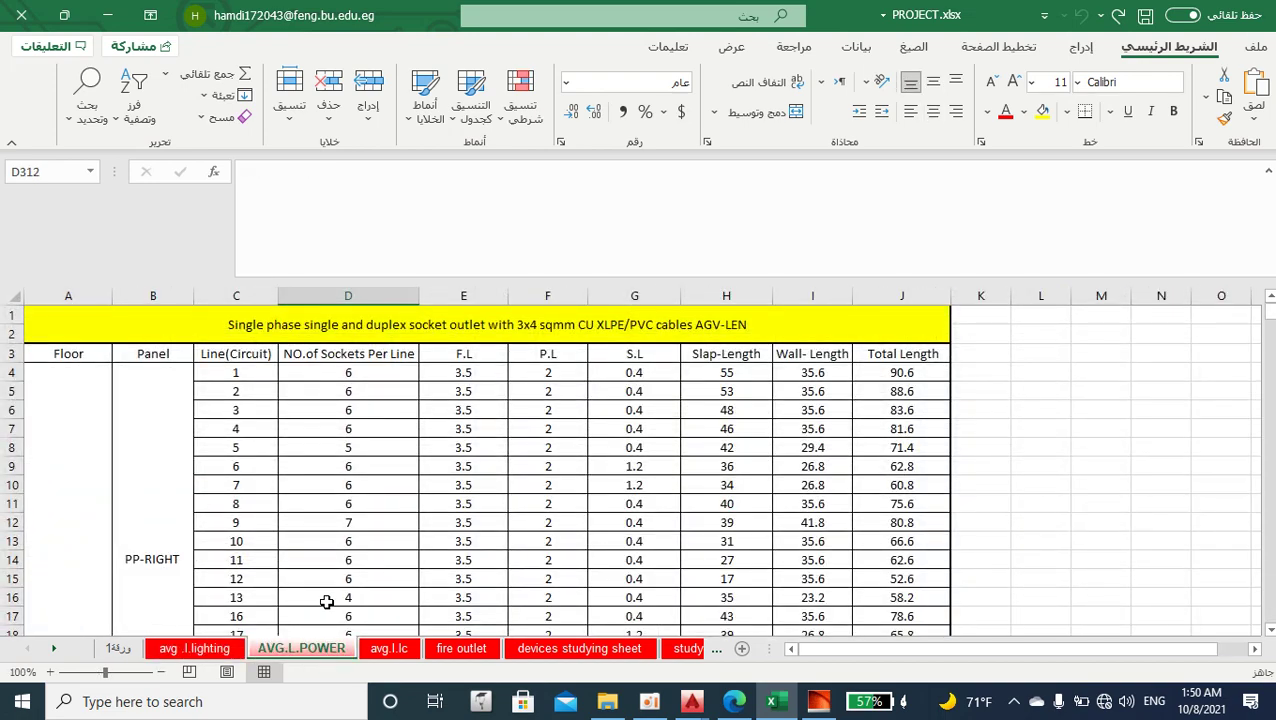
scroll(384, 532, down, 17)
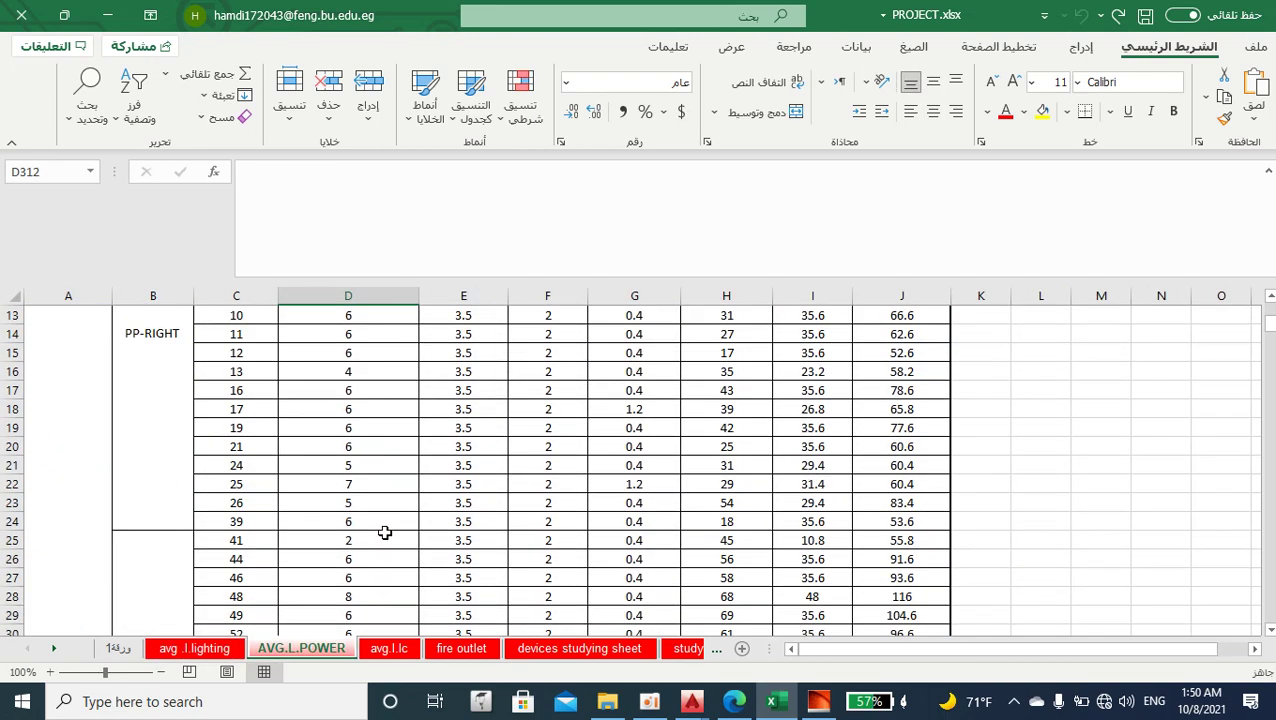
scroll(384, 532, down, 20)
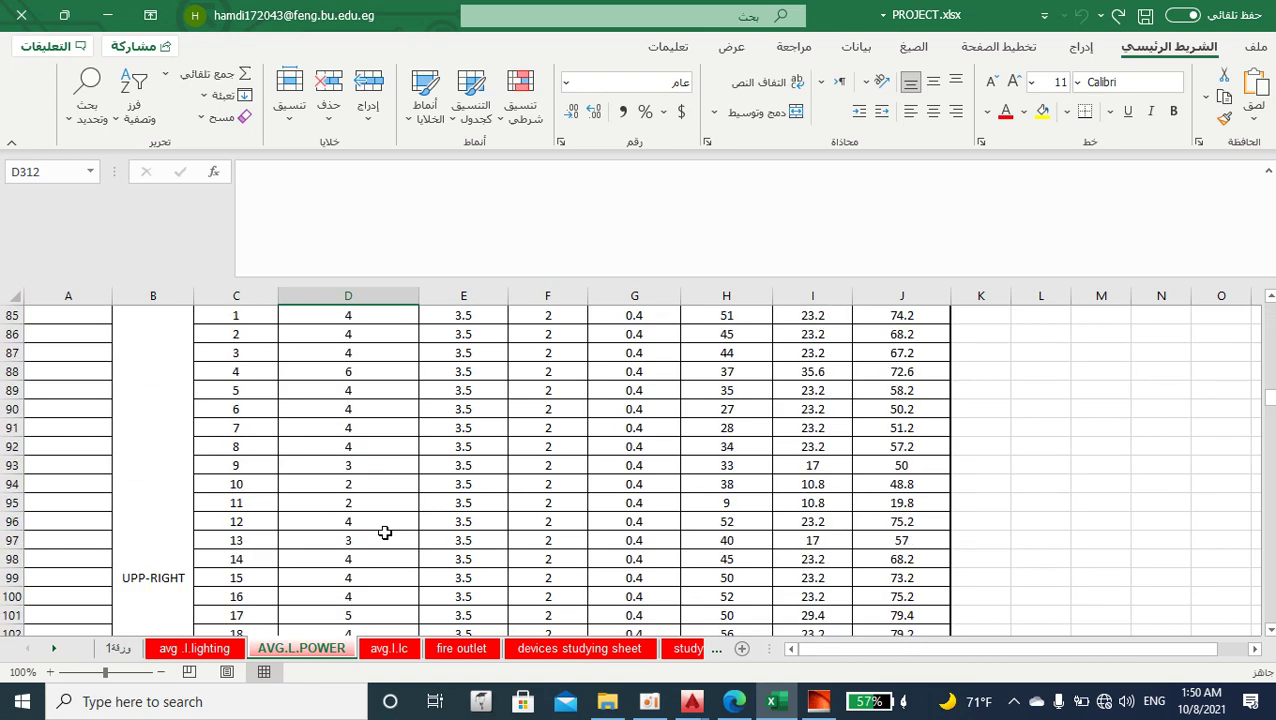
scroll(384, 532, up, 4)
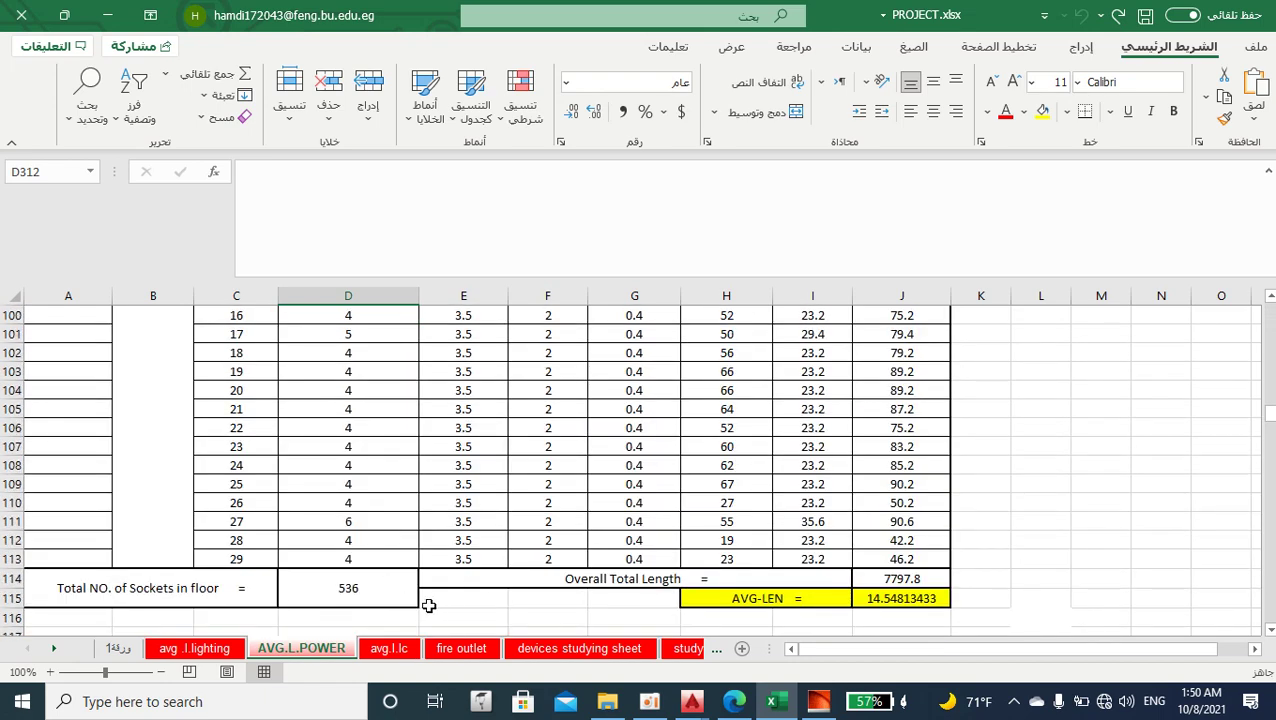
Open the avg.l.lc sheet and review its data, telephone and cctv tables of line lengths.
click(392, 649)
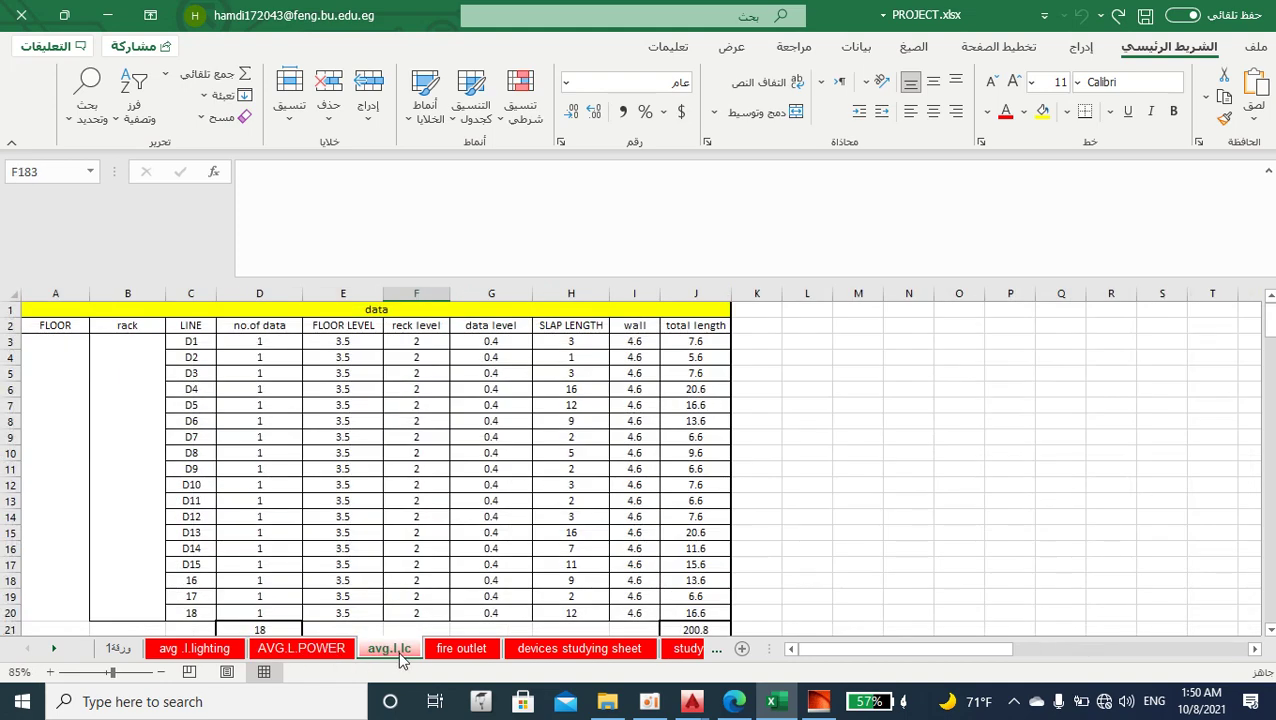
scroll(396, 437, down, 20)
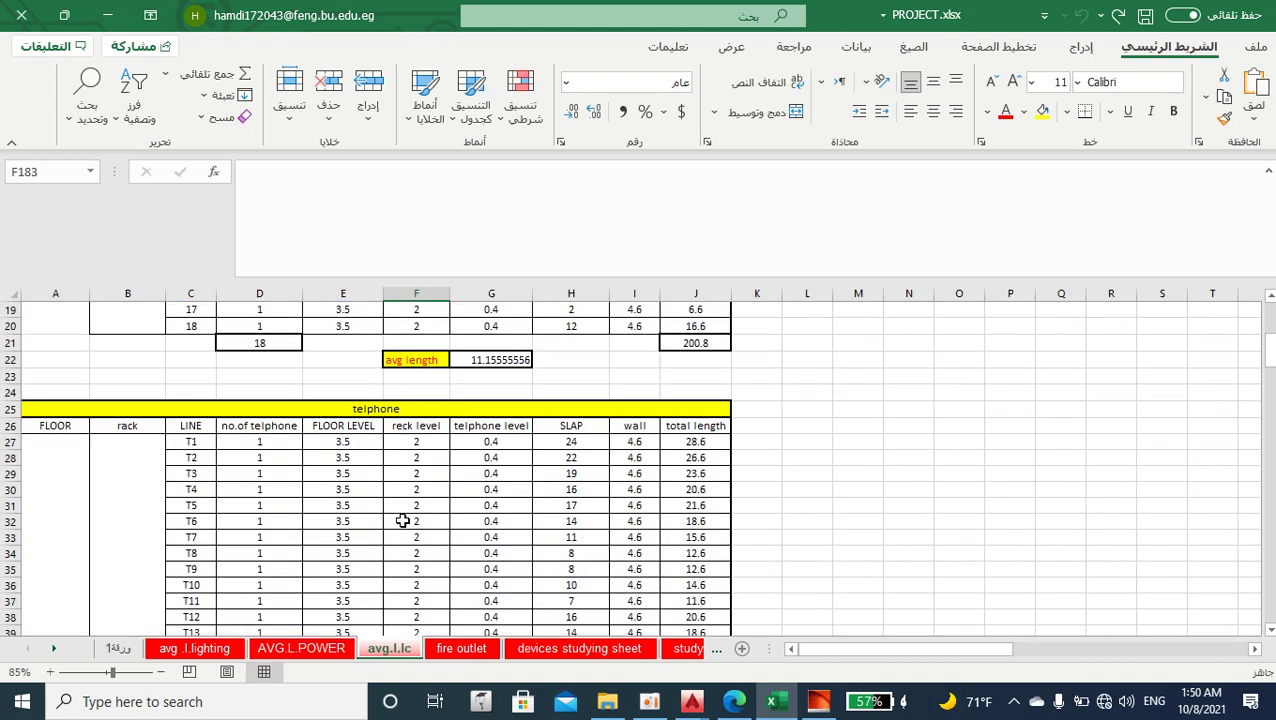
scroll(402, 520, down, 20)
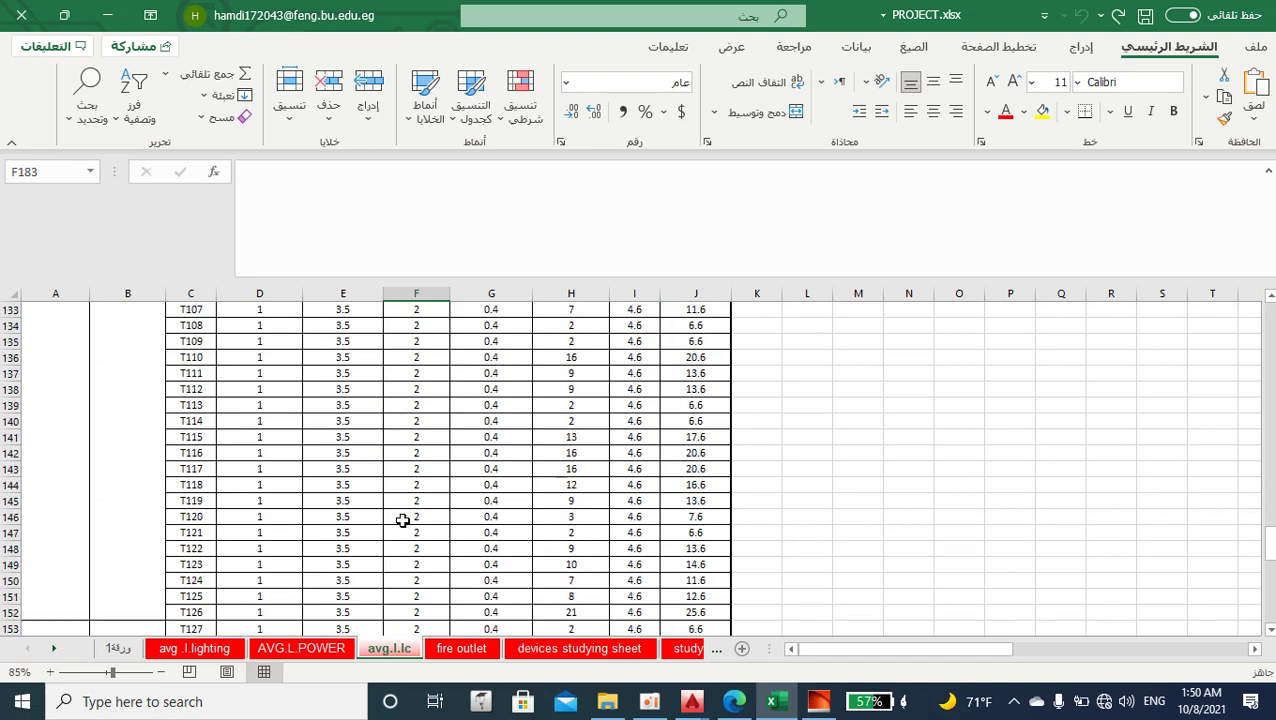
scroll(402, 520, up, 2)
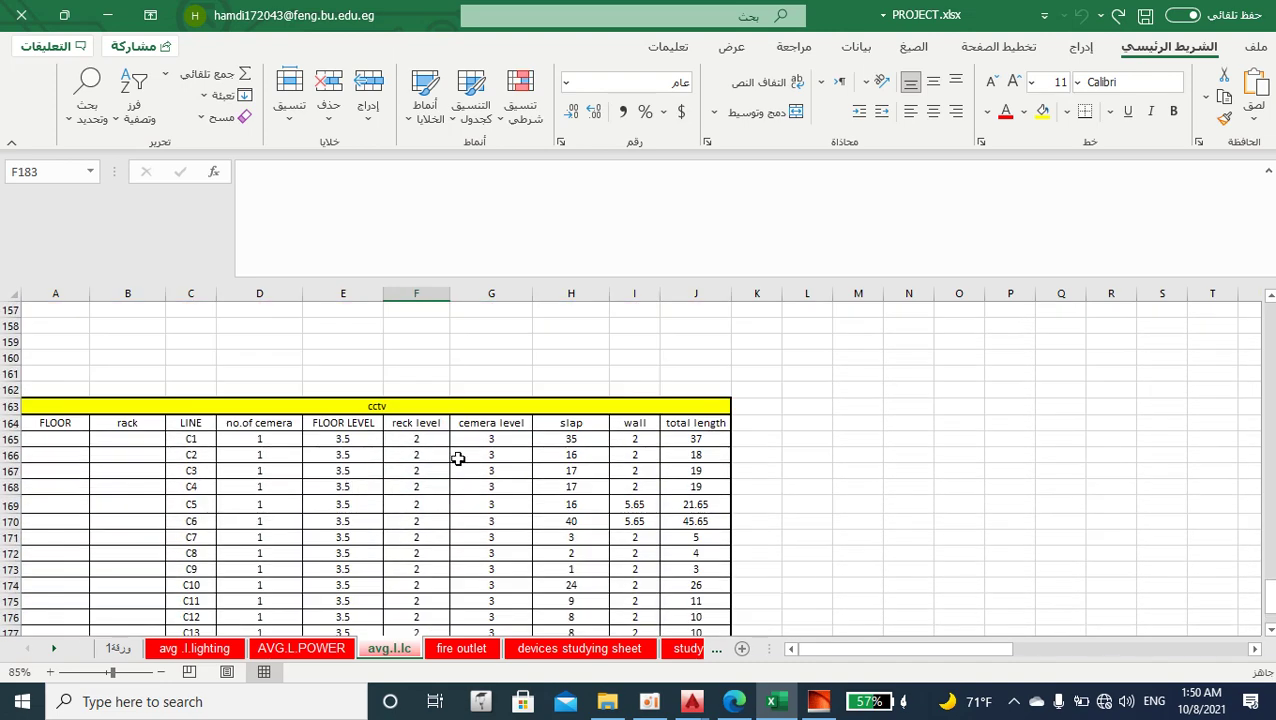
scroll(530, 530, up, 19)
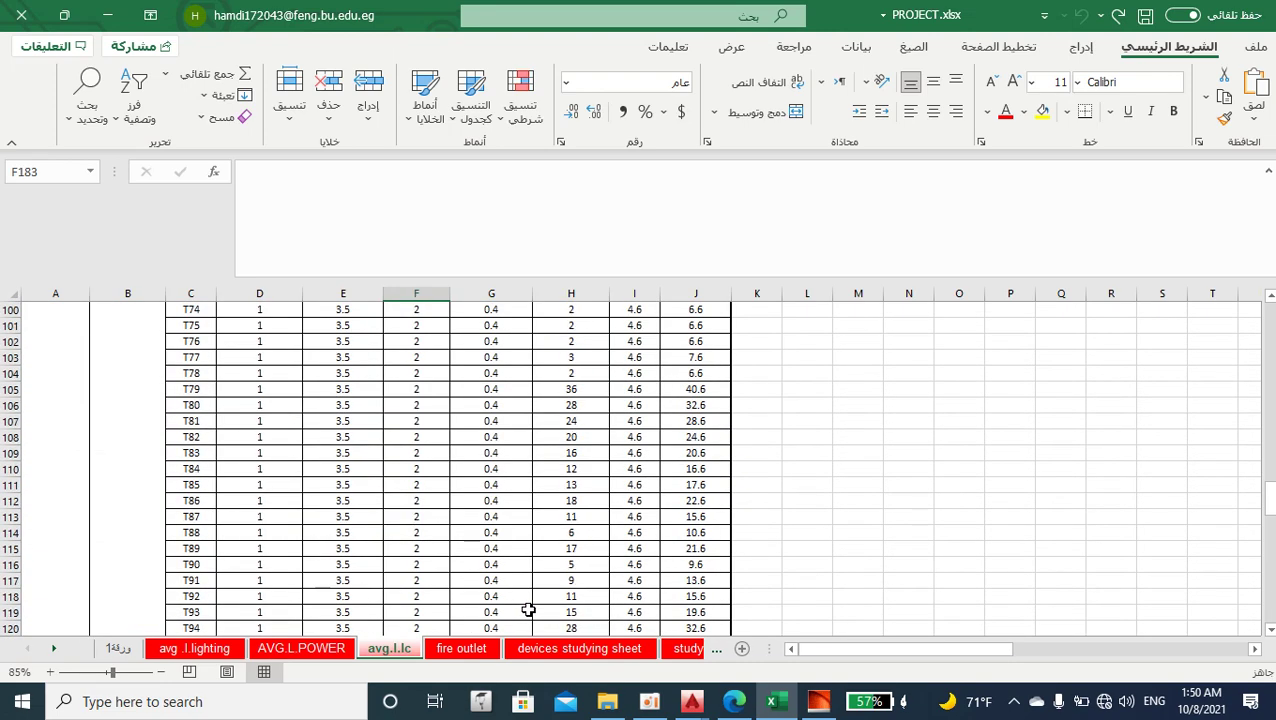
scroll(528, 610, up, 17)
View the fire outlet sheet's average length, and review the item costs and BOQ prices in the devices studying sheet.
click(470, 648)
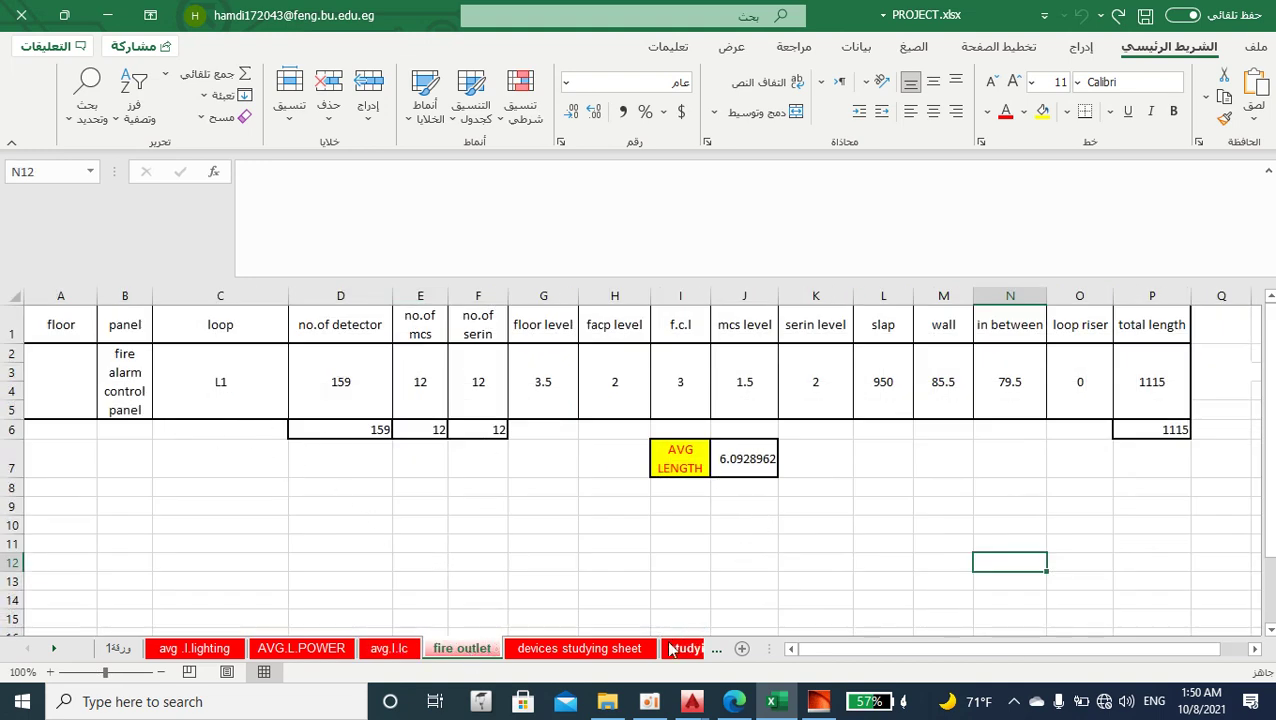
click(585, 650)
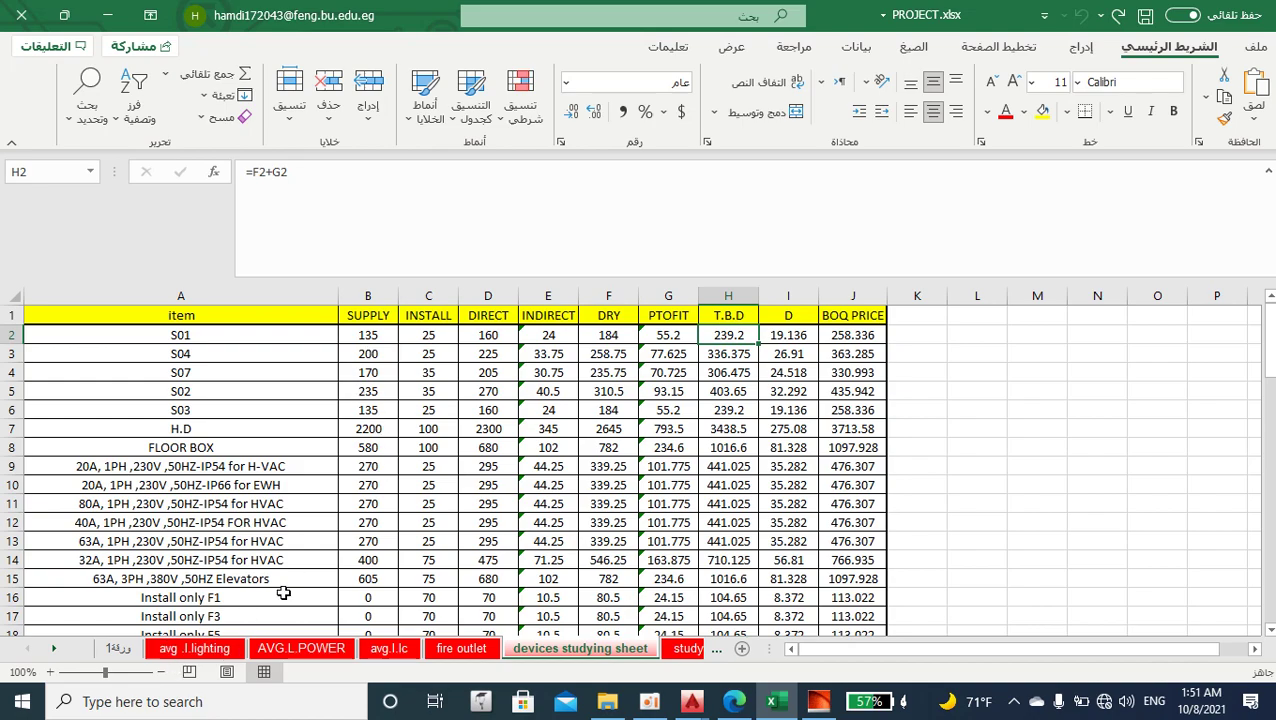
scroll(414, 442, down, 6)
scroll(414, 442, up, 5)
scroll(414, 442, down, 5)
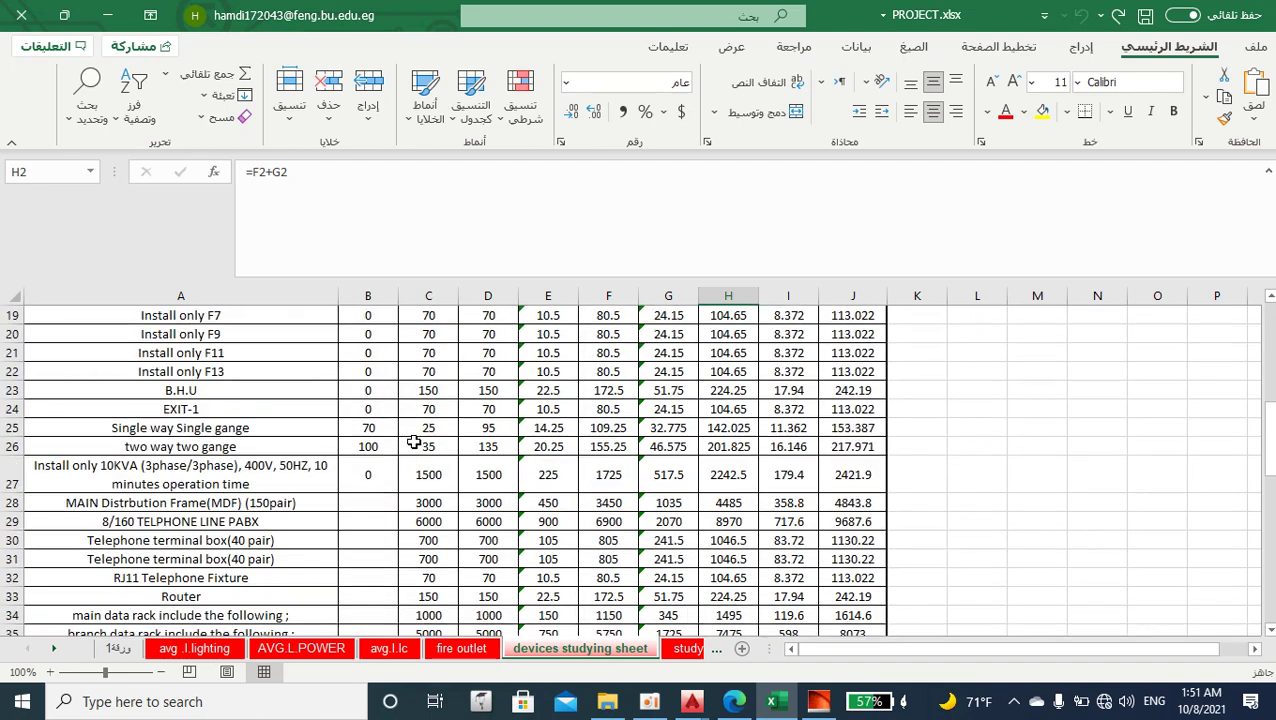
scroll(414, 442, down, 5)
scroll(414, 442, up, 11)
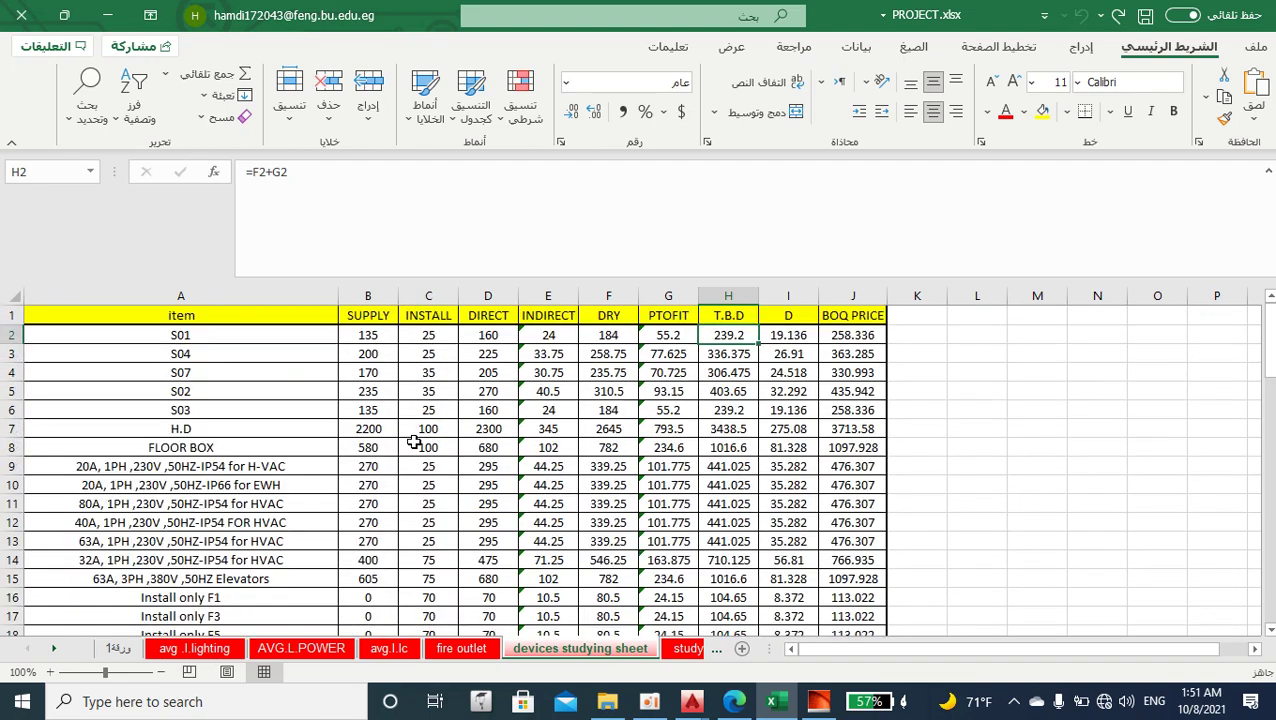
Open the studying sheet for PVC&EMT and bring the headings and item descriptions of its first table into view.
click(58, 648)
click(58, 648)
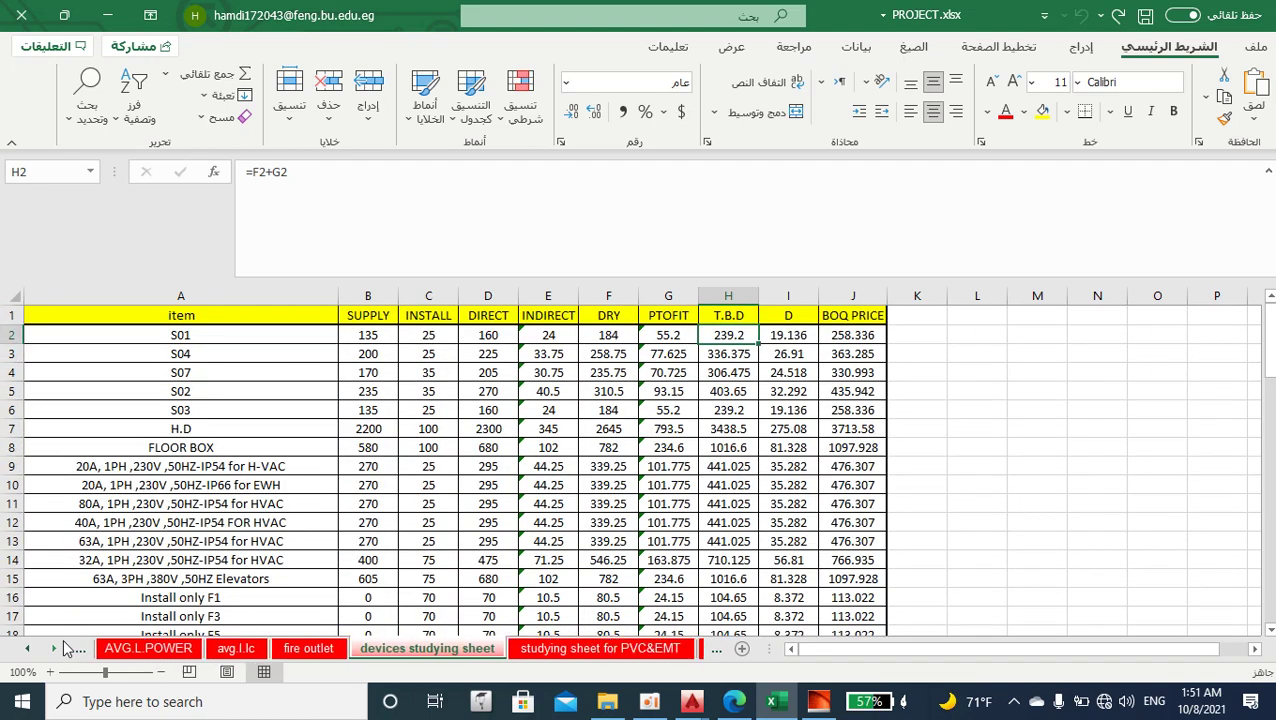
click(58, 648)
click(58, 648)
click(463, 650)
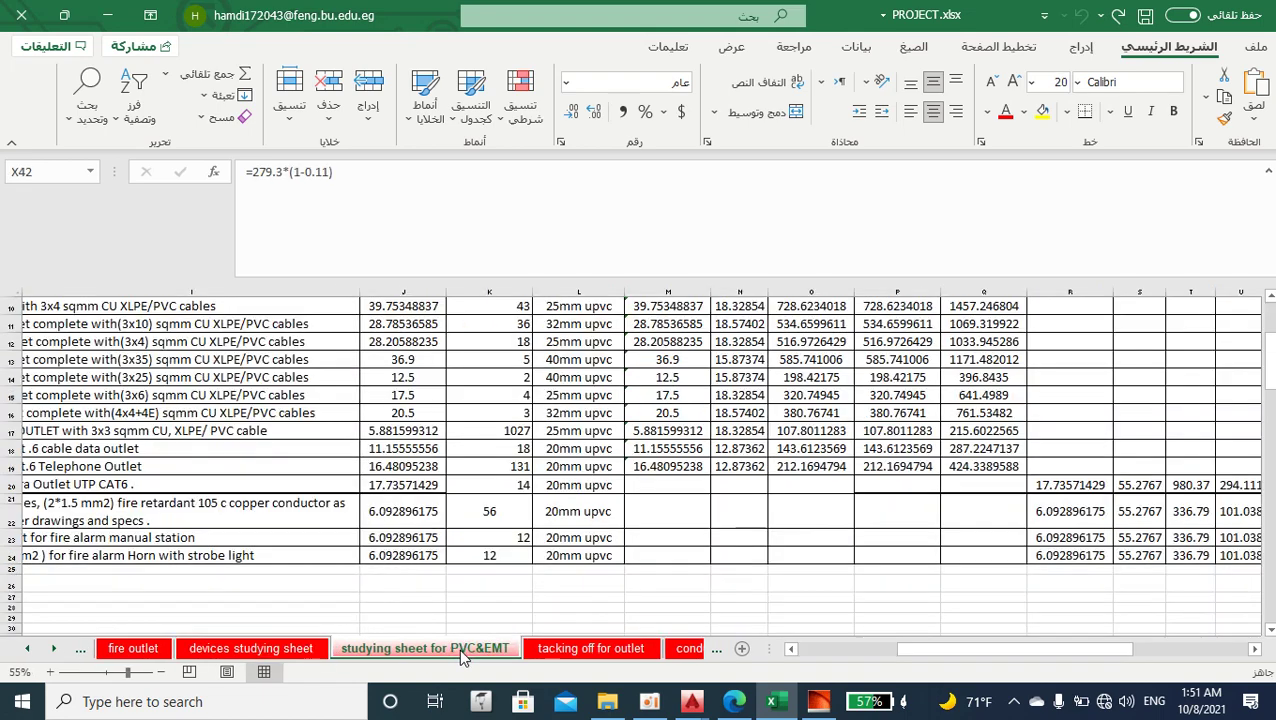
scroll(517, 580, up, 3)
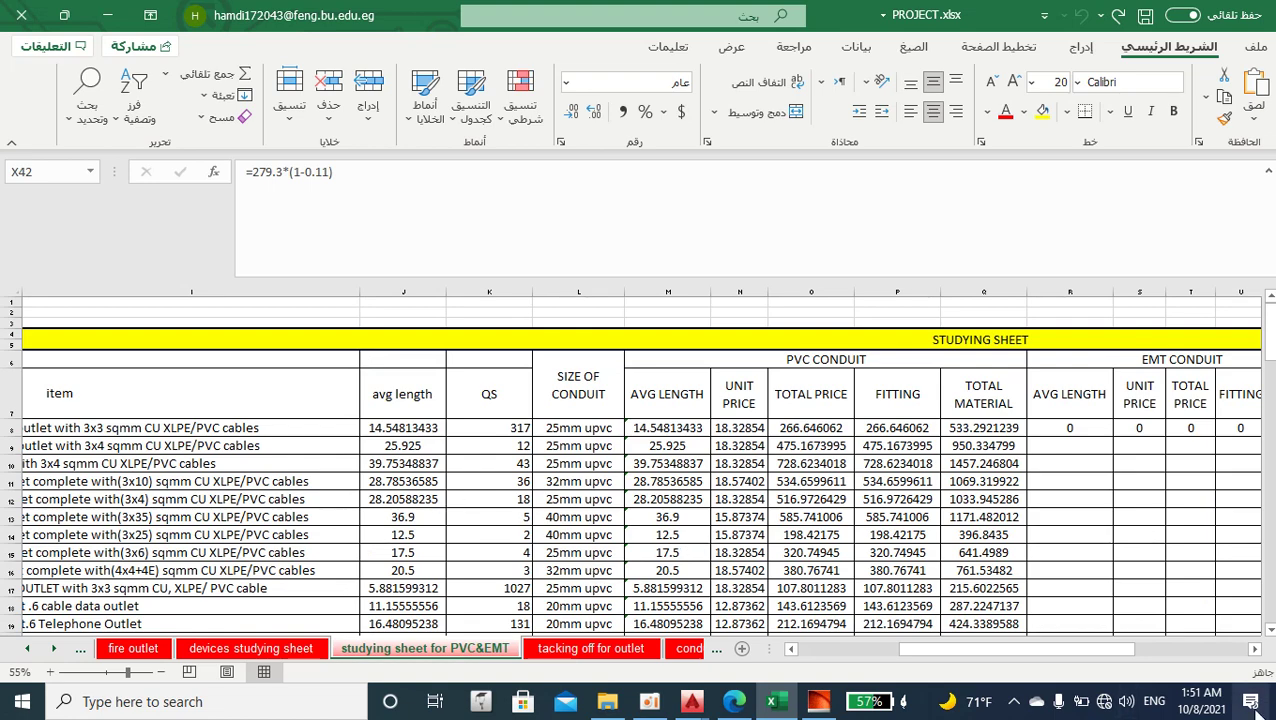
drag(1114, 651, 981, 647)
Examine the first studying table's outlet items with their average lengths, quantities and conduit sizes, down to the fire alarm rows.
scroll(669, 572, down, 3)
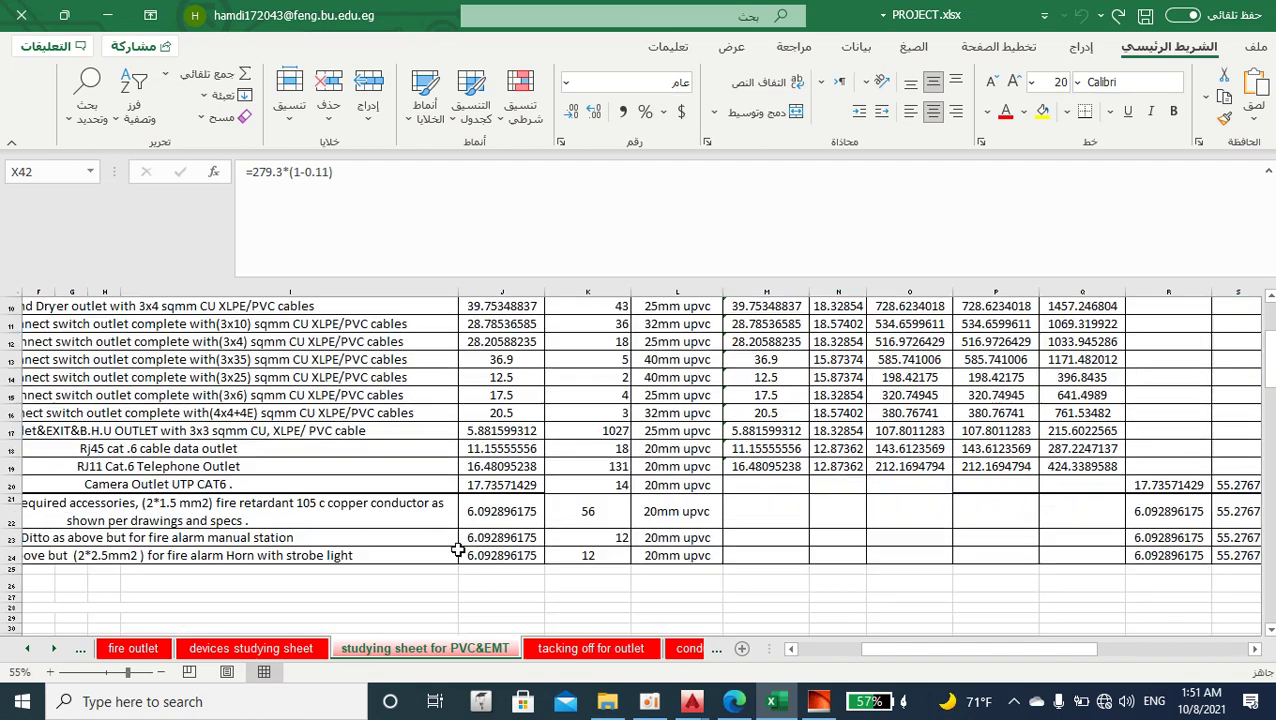
scroll(844, 610, up, 3)
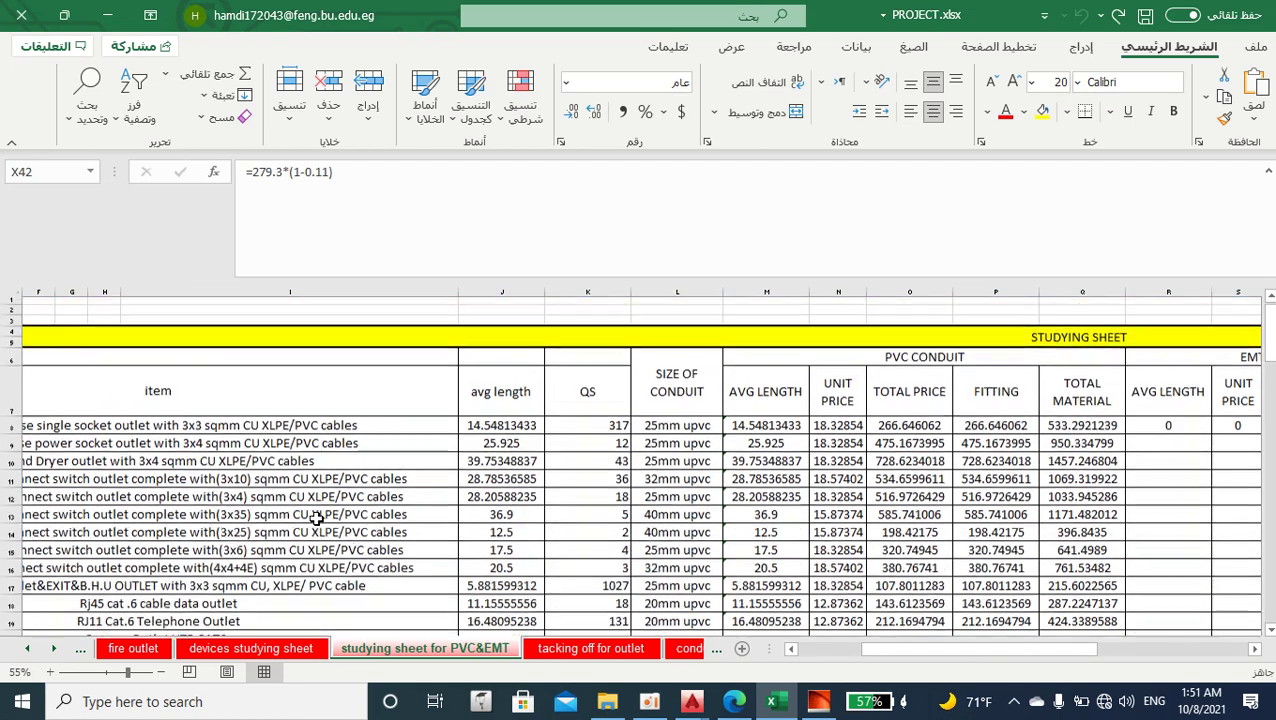
scroll(400, 491, down, 4)
scroll(548, 492, up, 1)
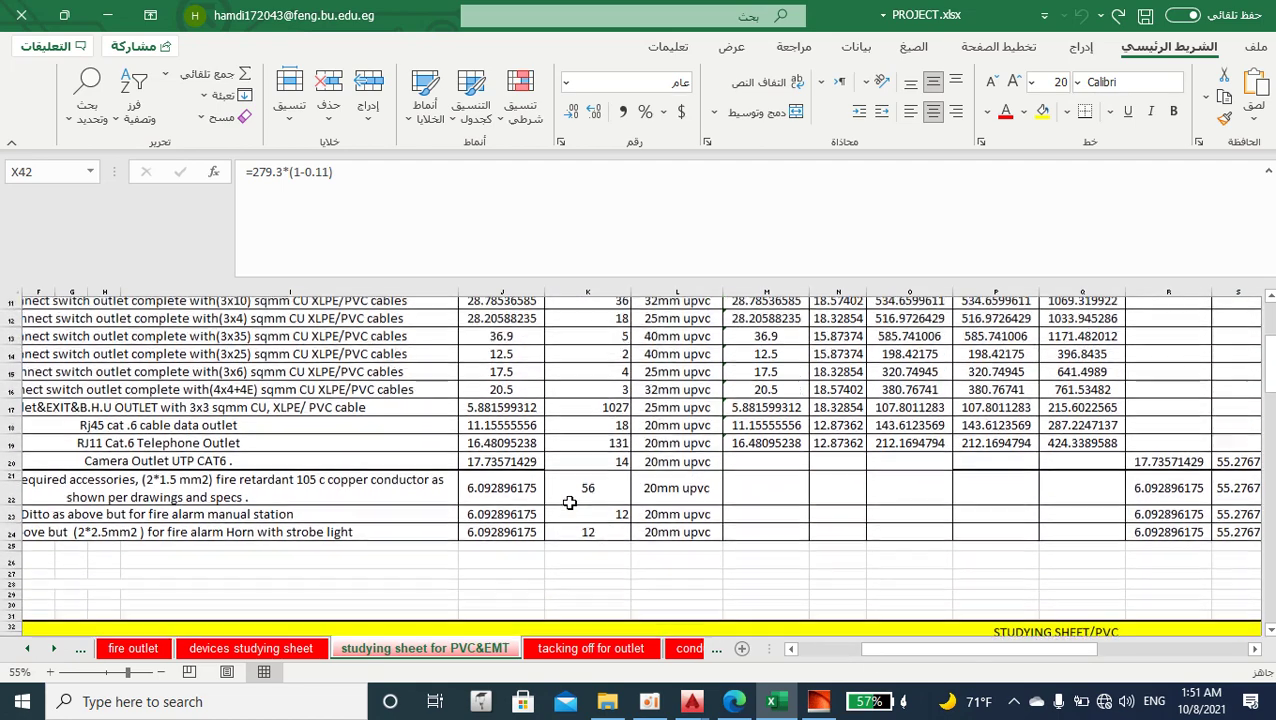
scroll(596, 492, up, 1)
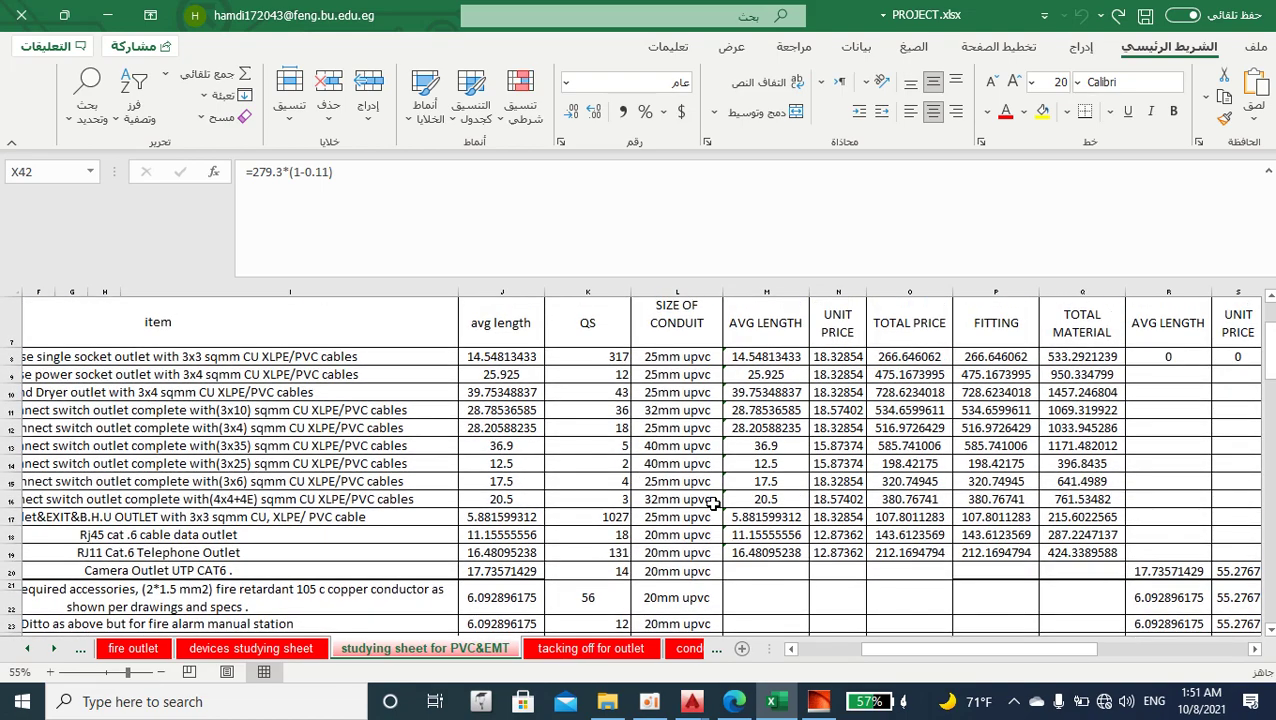
scroll(650, 465, down, 1)
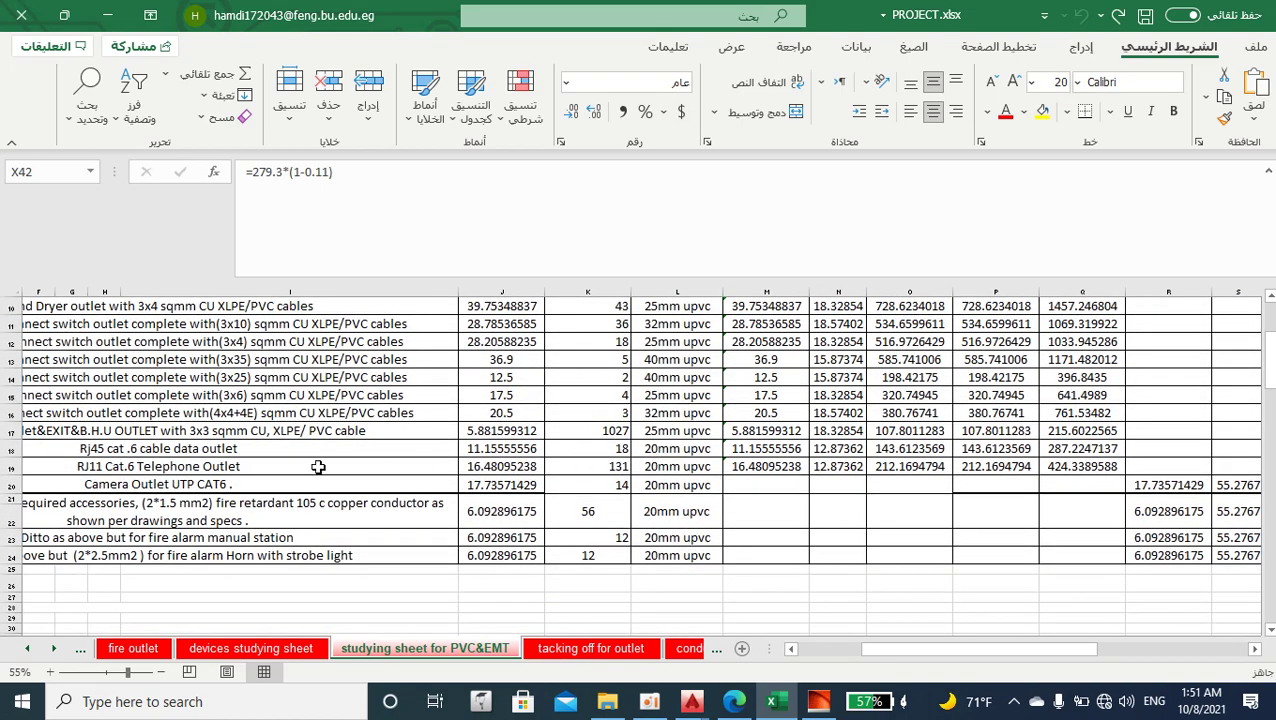
scroll(318, 467, up, 1)
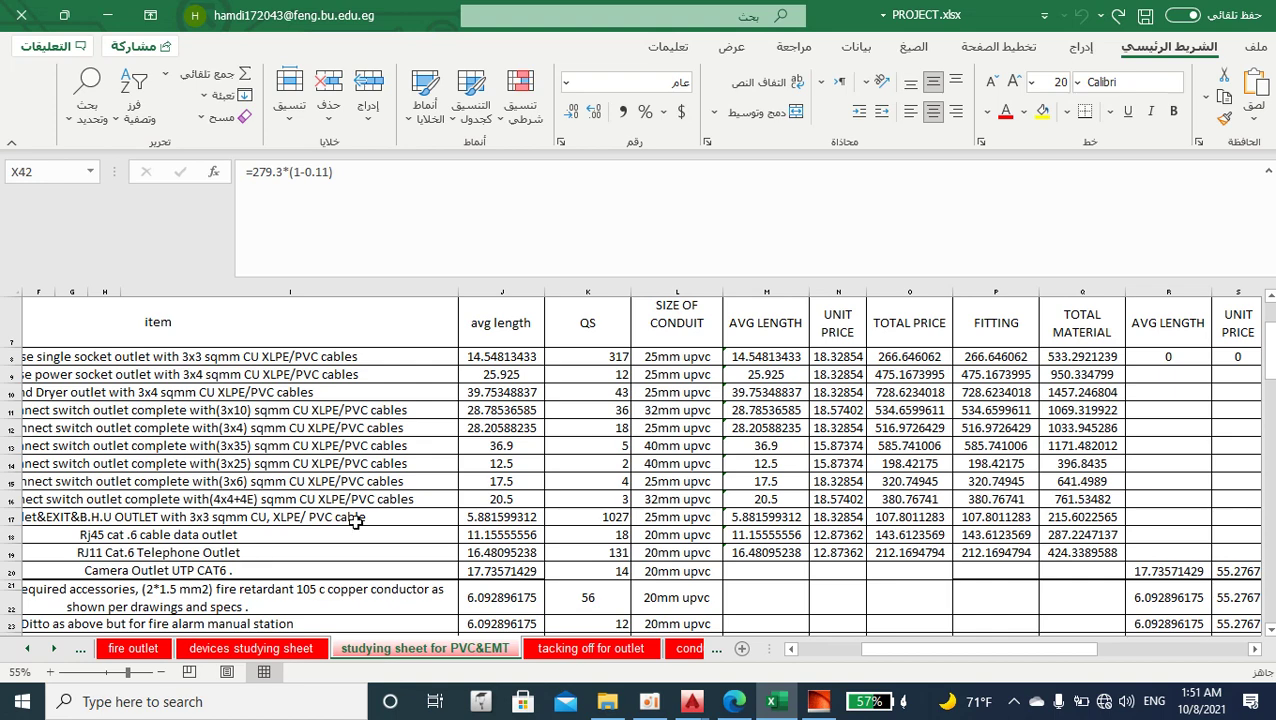
scroll(355, 522, down, 2)
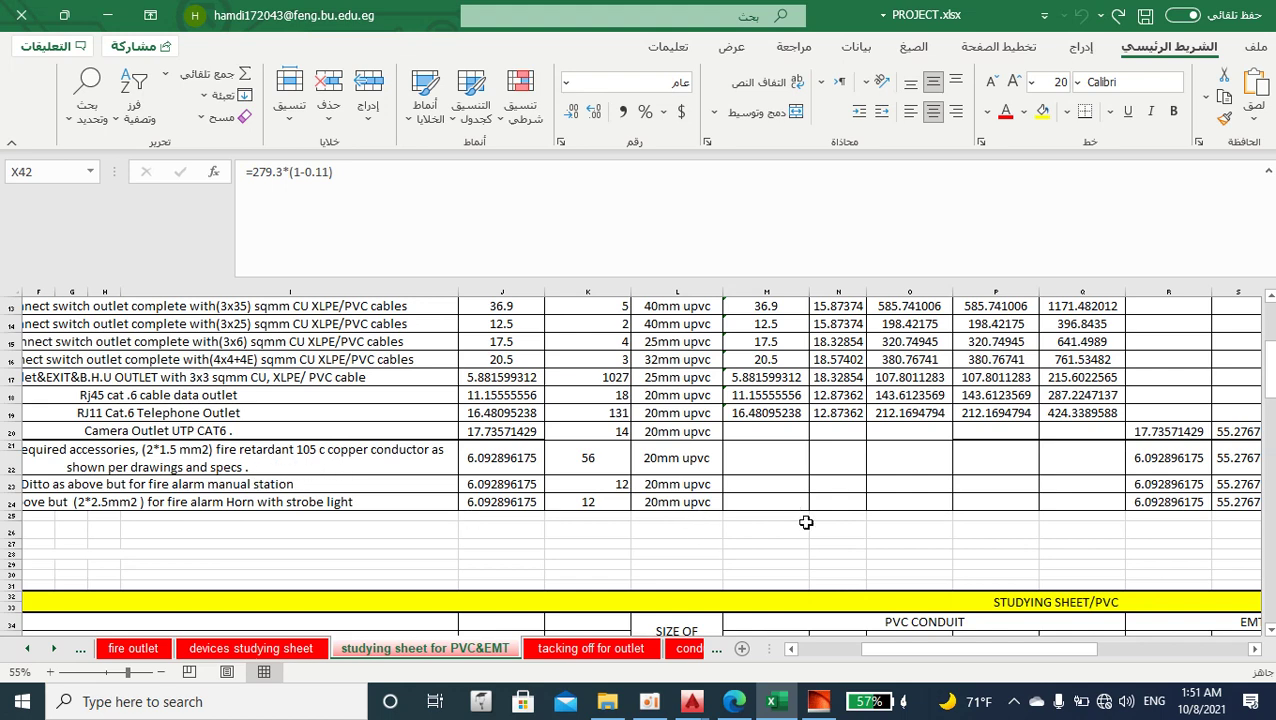
Review the first studying table's PVC conduit, EMT conduit, wires and cable, and cost columns through BOQ price and check points.
scroll(1034, 649, right, 5)
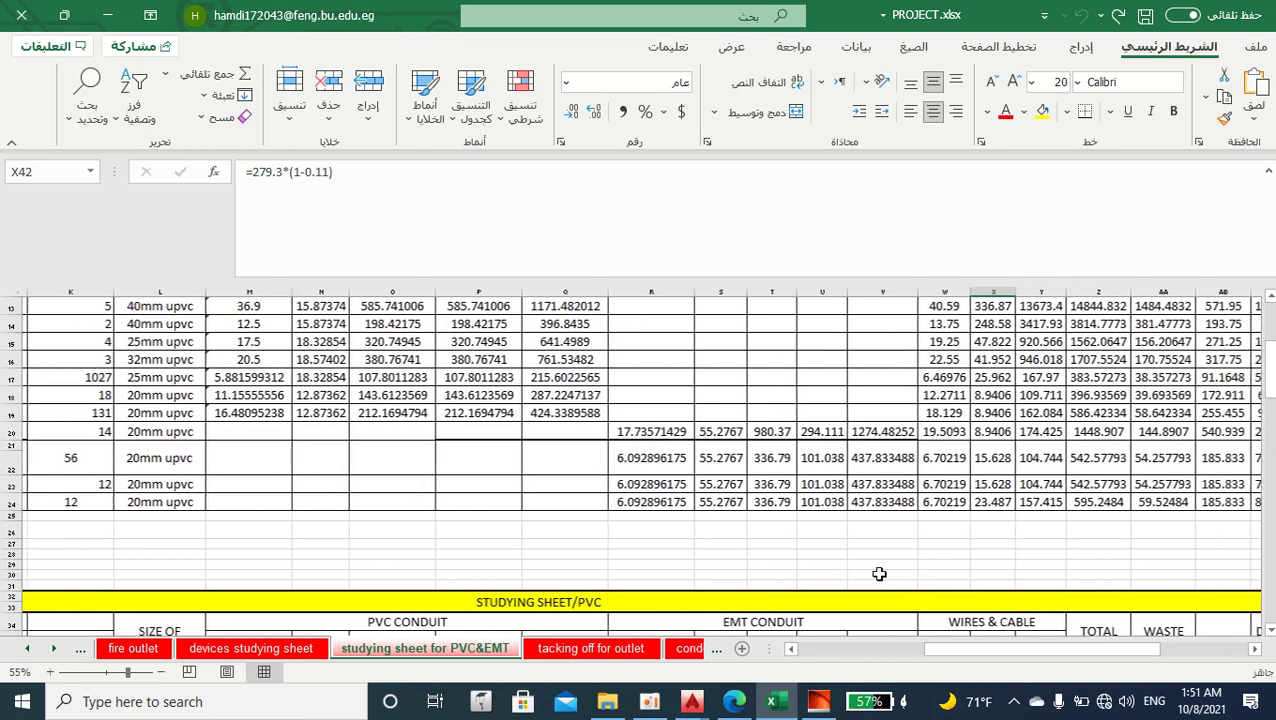
scroll(879, 573, up, 1)
scroll(703, 579, up, 3)
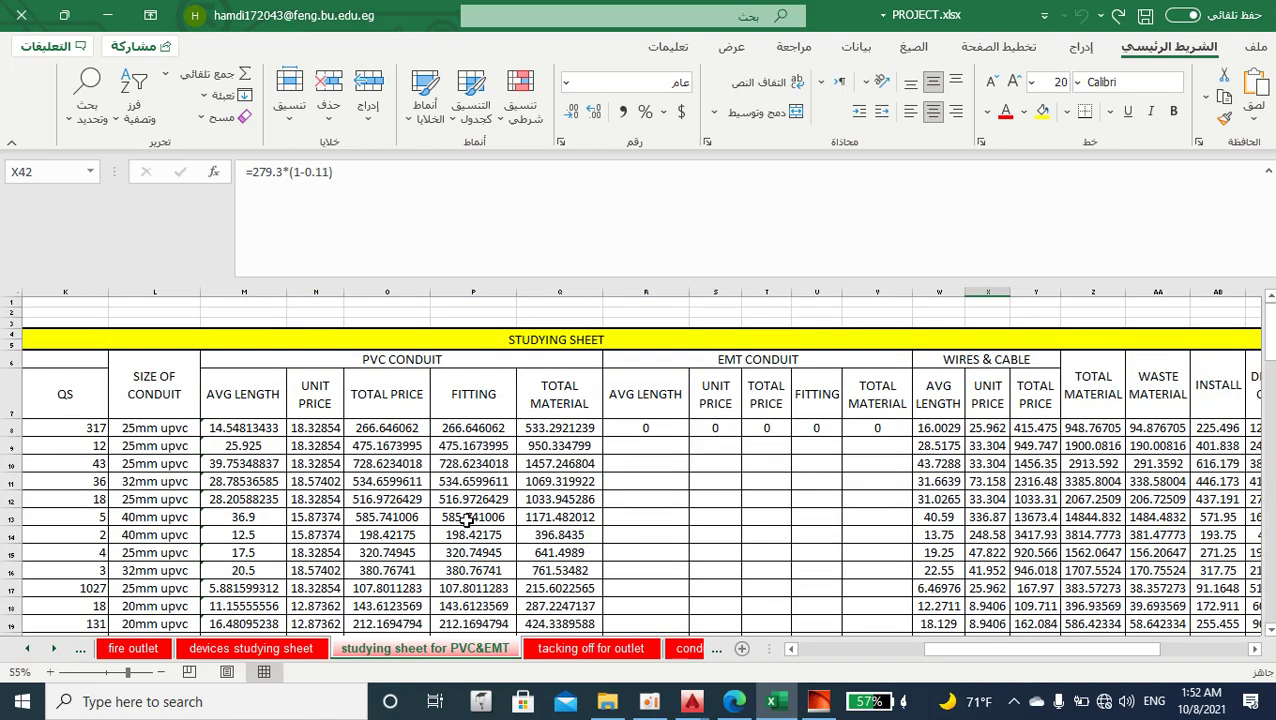
scroll(467, 520, down, 2)
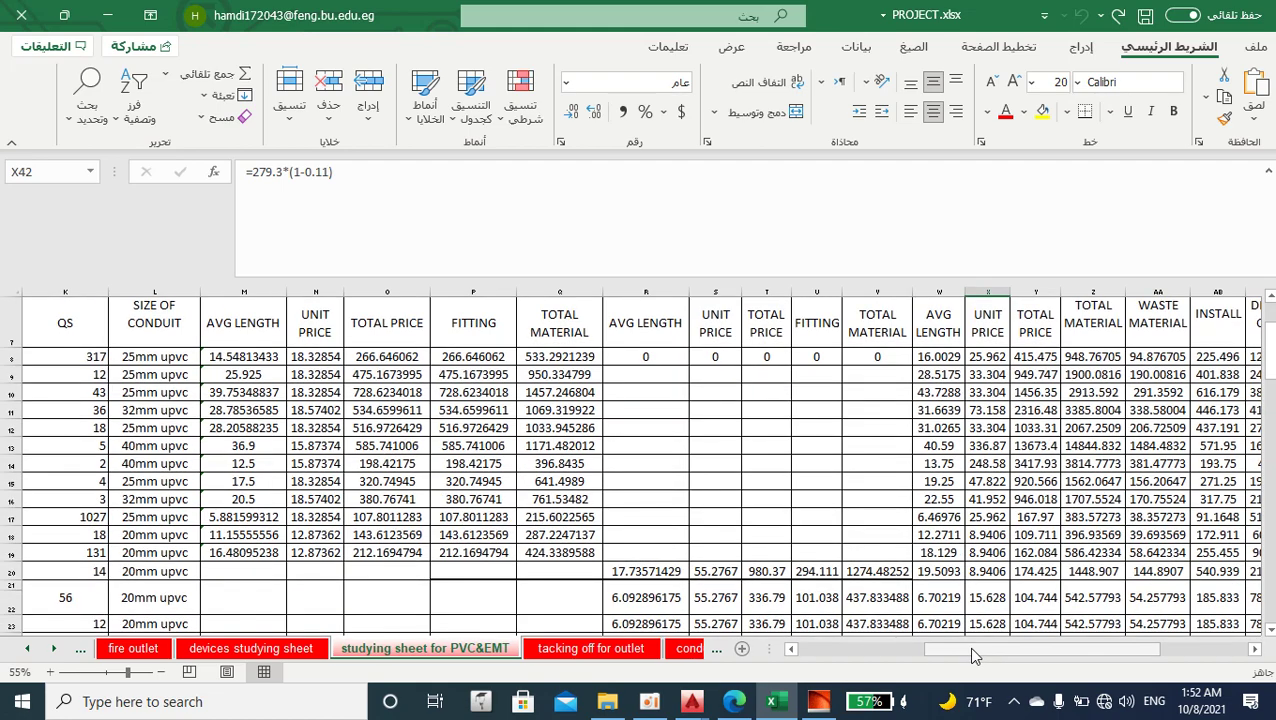
drag(972, 649, 993, 654)
drag(995, 657, 1077, 657)
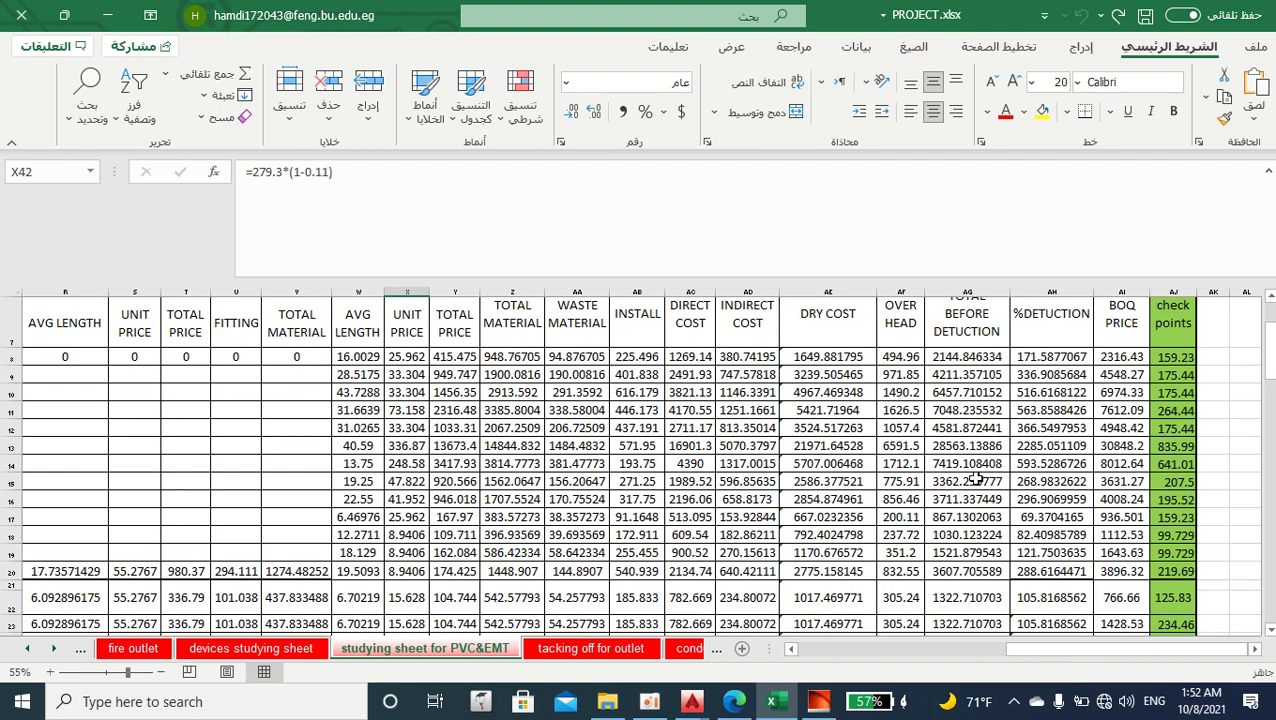
scroll(975, 480, down, 2)
Review the STUDYING SHEET/PVC table's items, average lengths and PVC conduit prices.
drag(1045, 649, 948, 652)
scroll(905, 592, down, 3)
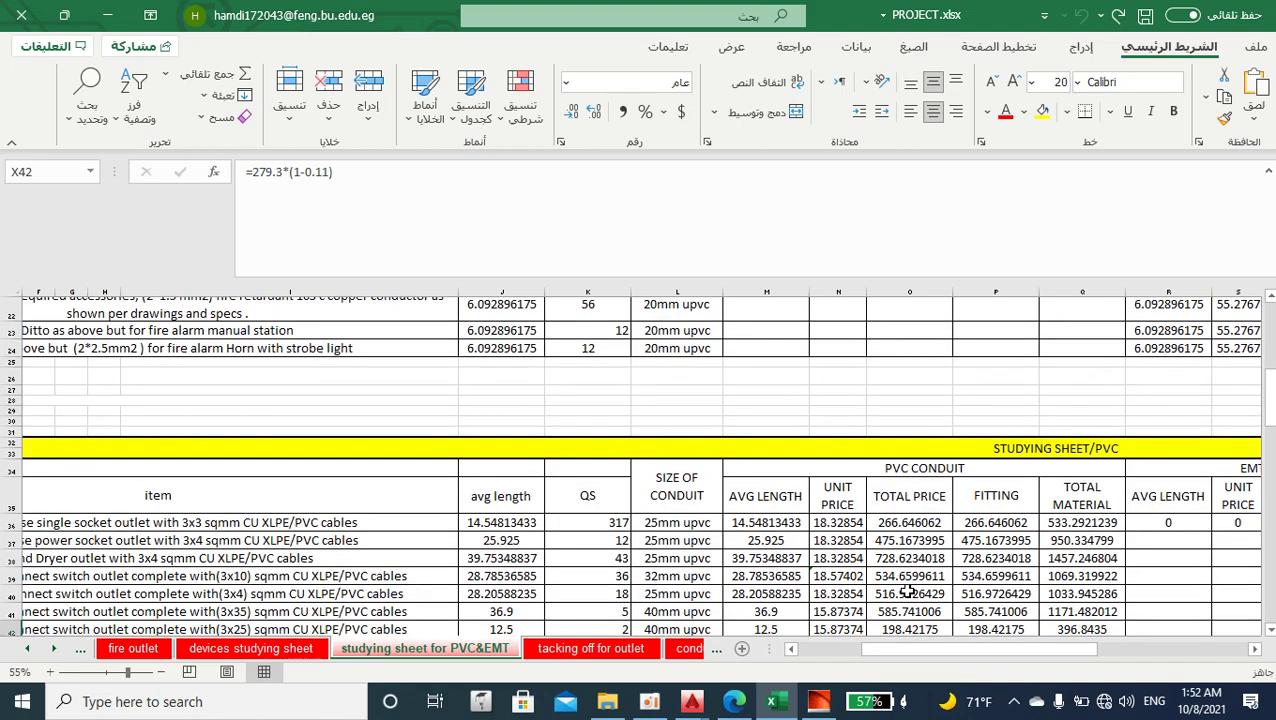
scroll(905, 592, down, 2)
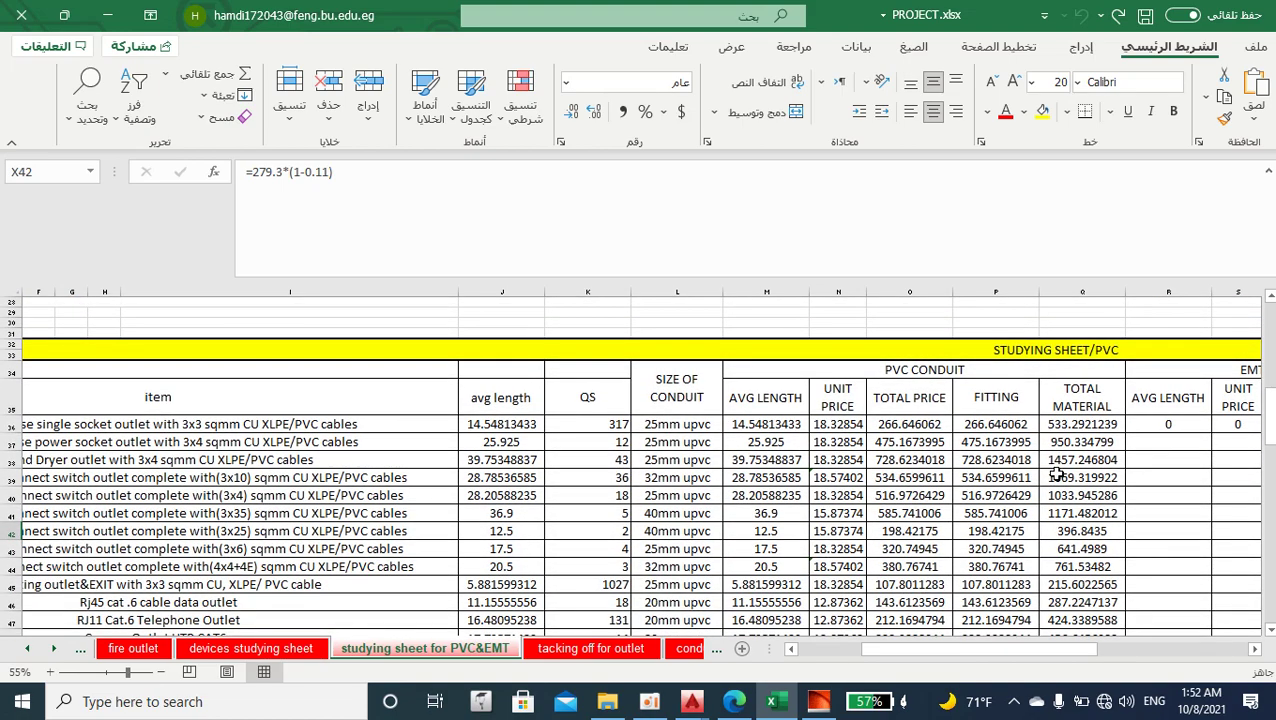
scroll(1057, 476, down, 1)
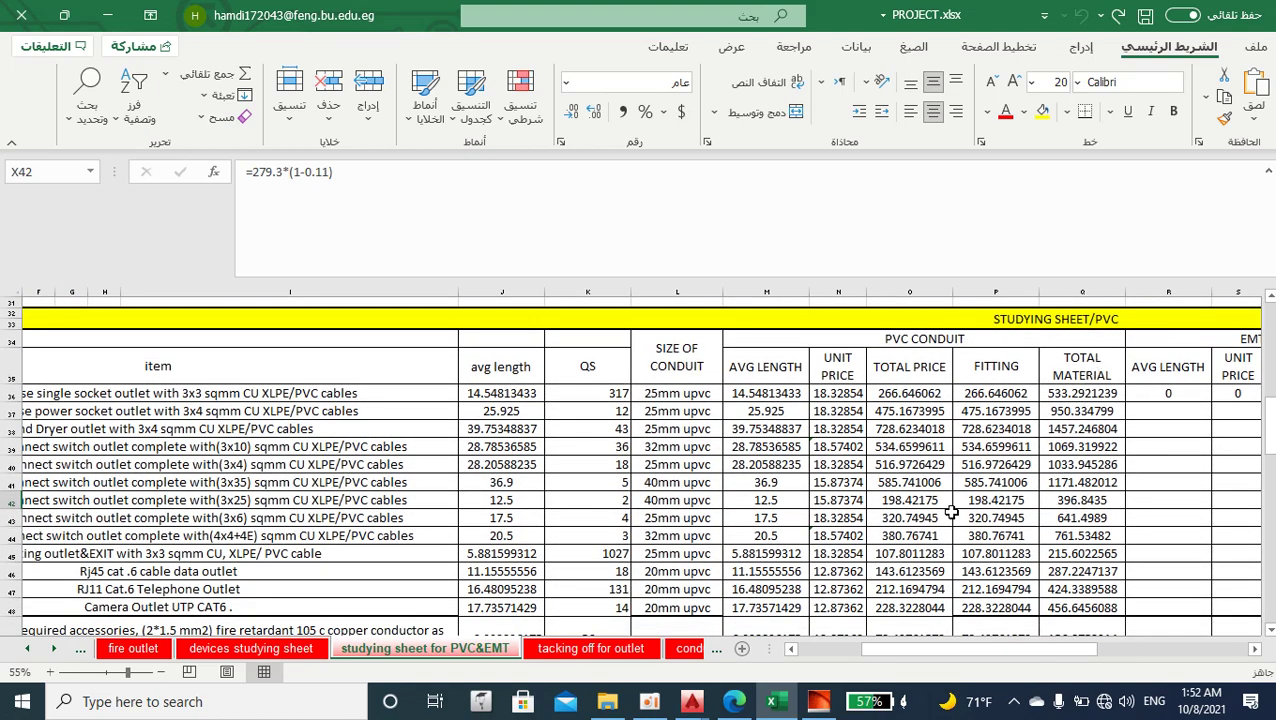
scroll(951, 512, down, 3)
scroll(926, 490, up, 3)
scroll(926, 490, down, 2)
Review the STUDYING SHEET/EMT table, including its EMT conduit, wires and cable, and material price columns.
scroll(926, 490, down, 4)
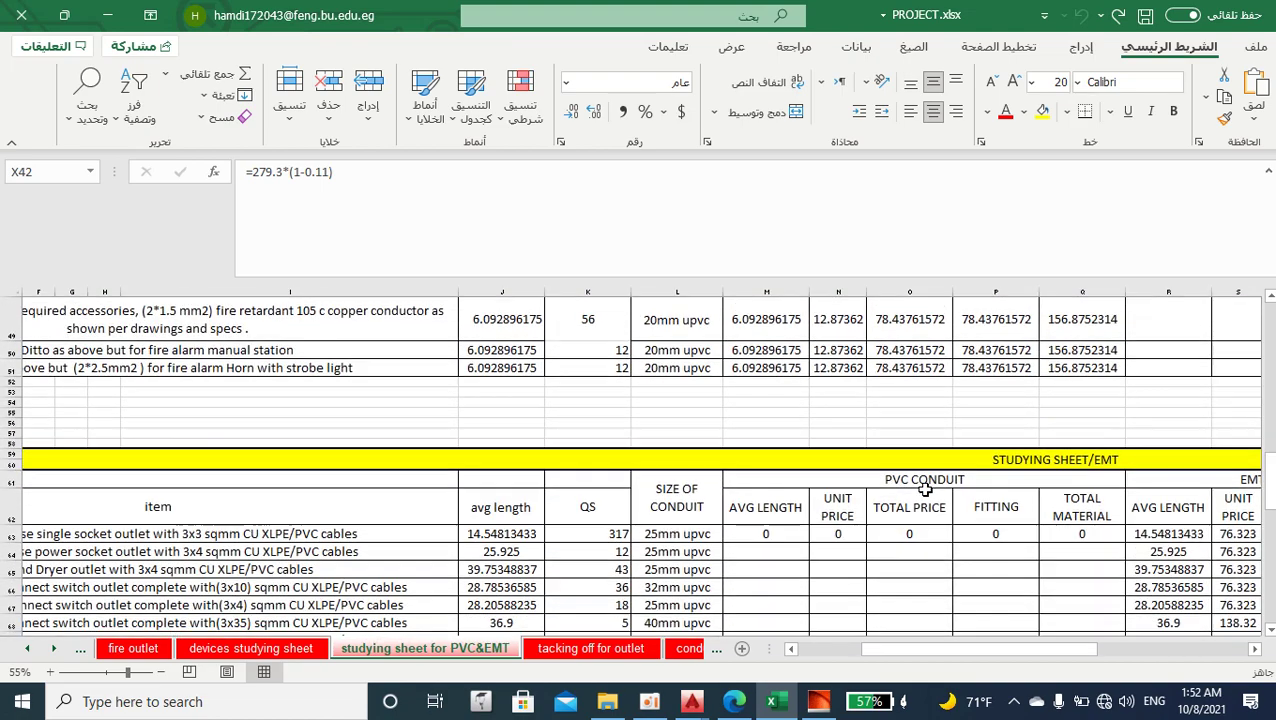
scroll(740, 490, down, 3)
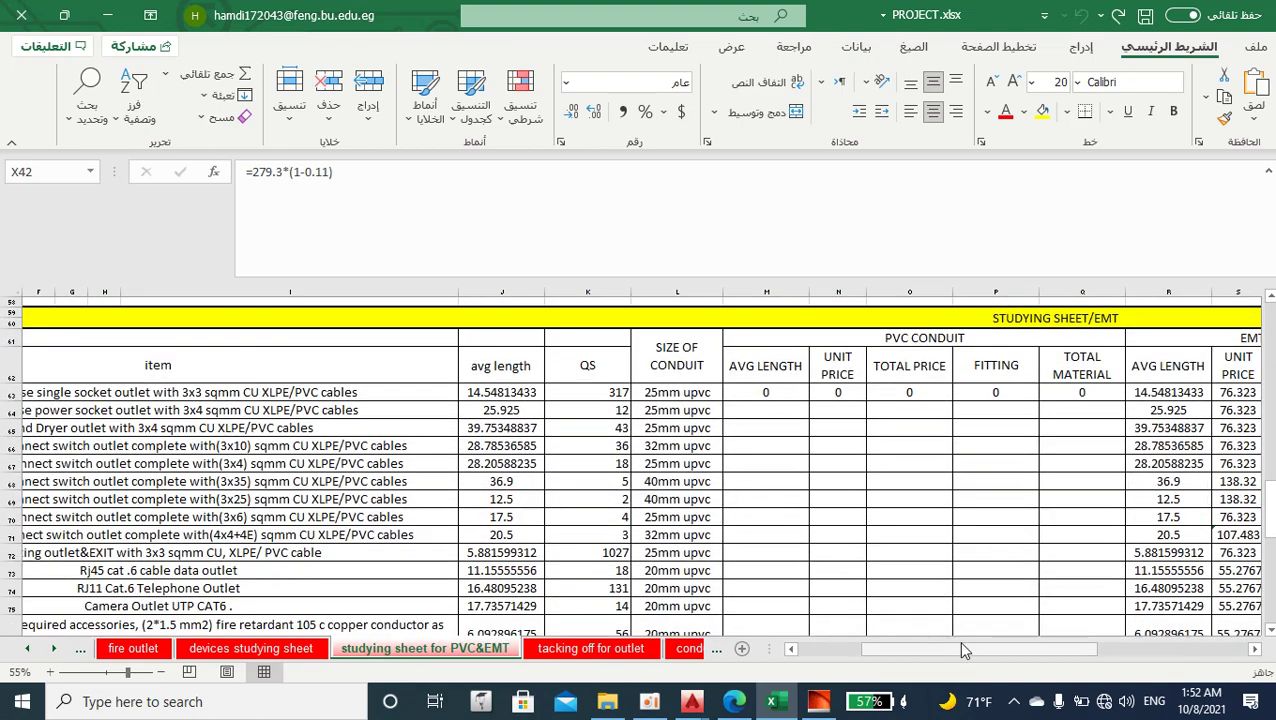
drag(962, 650, 1028, 650)
scroll(780, 484, down, 1)
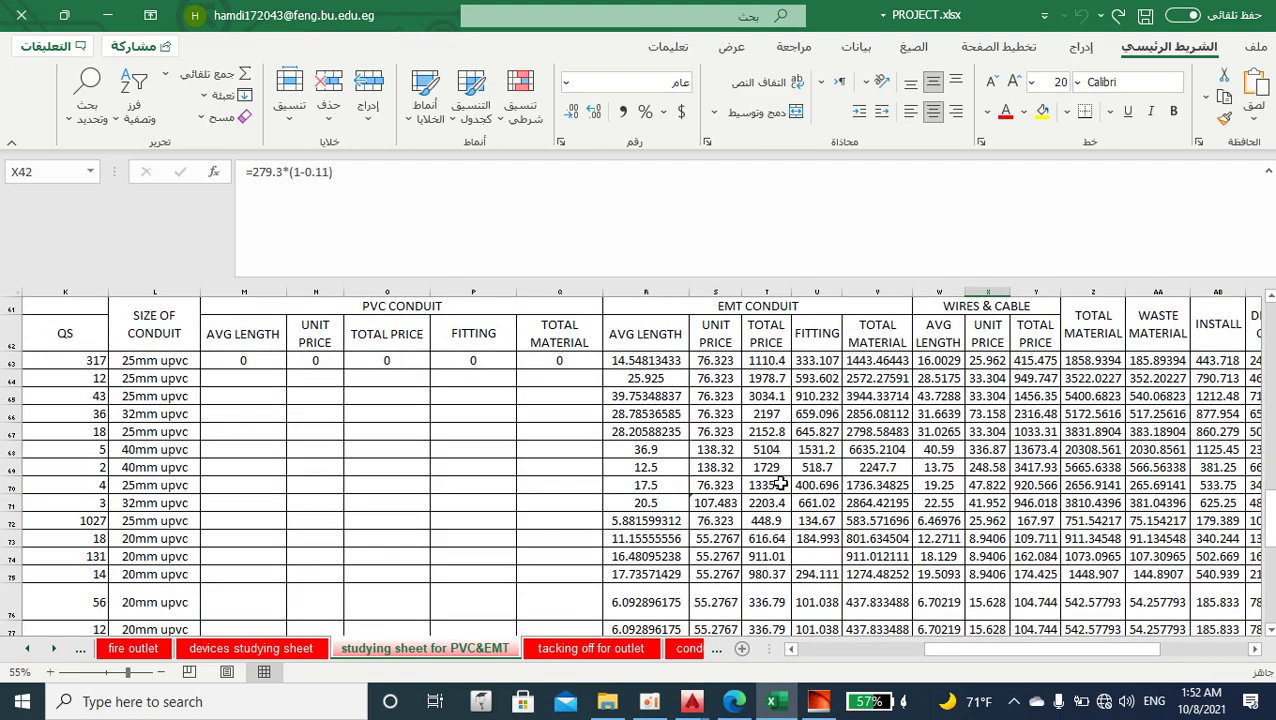
scroll(710, 500, up, 1)
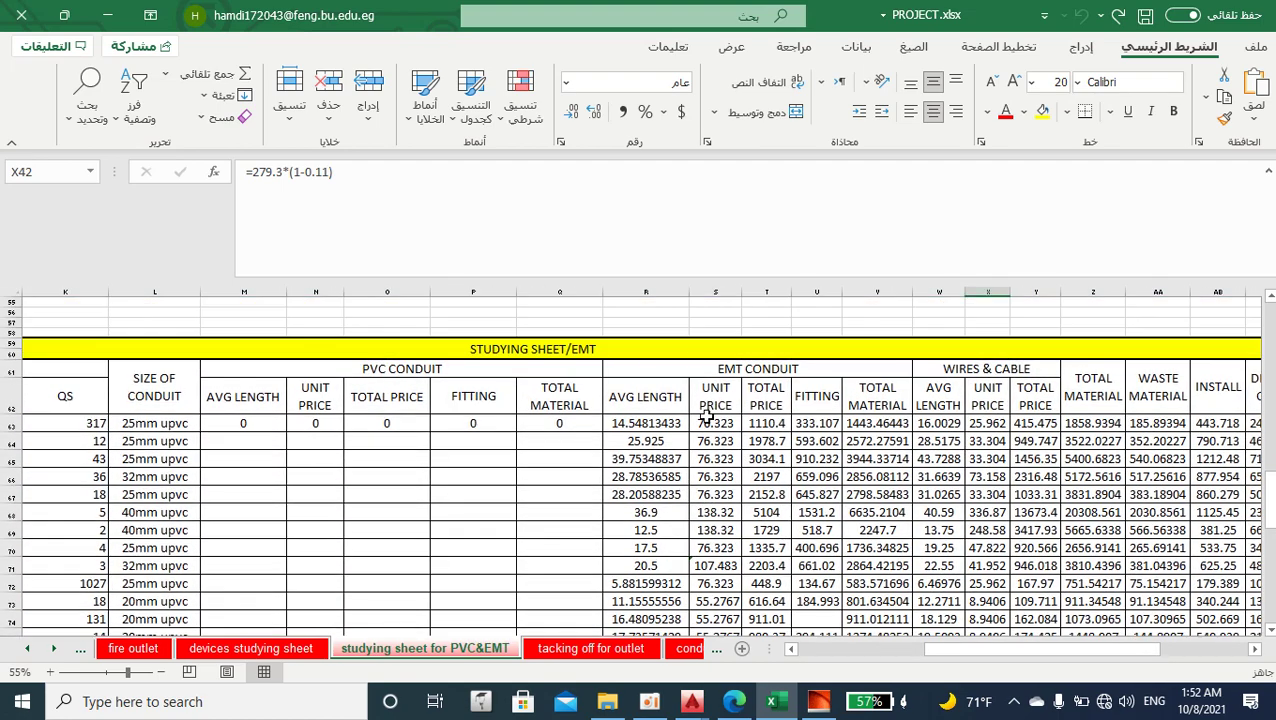
scroll(694, 440, down, 6)
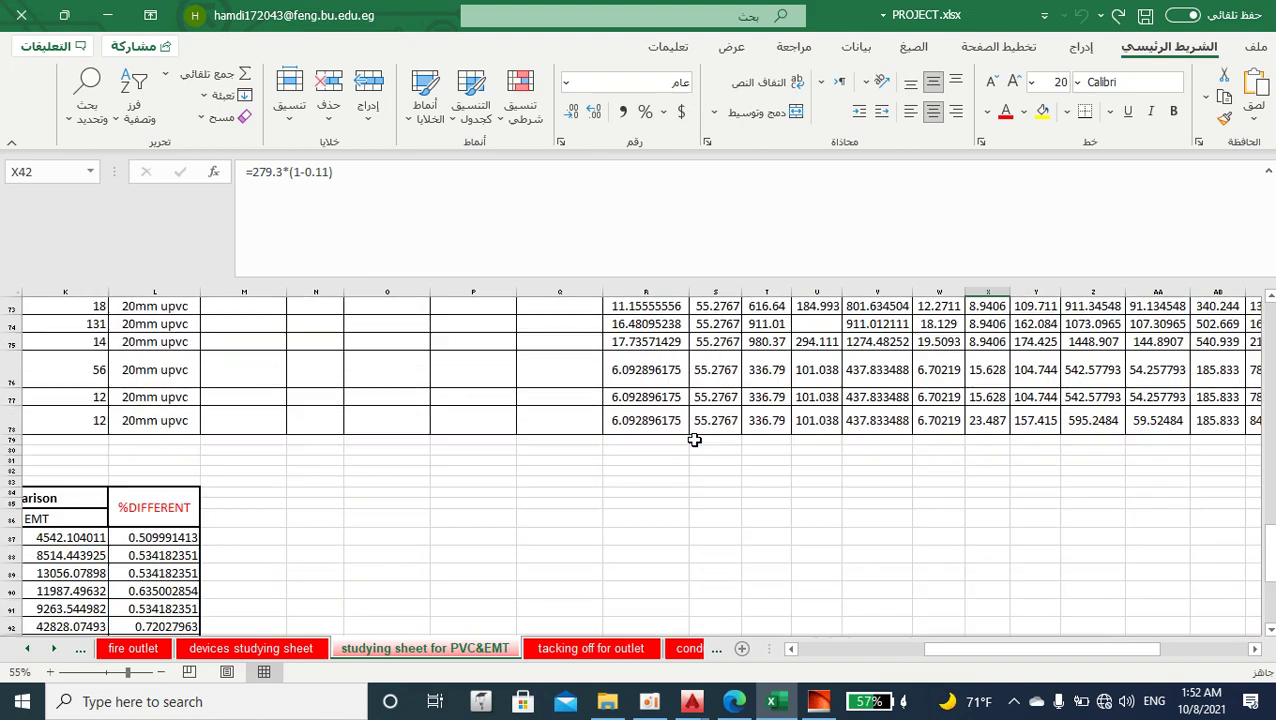
Examine the PVC and EMT price comparison table, and inspect the source references in cells J87 and K87.
scroll(803, 515, down, 1)
drag(1062, 650, 895, 650)
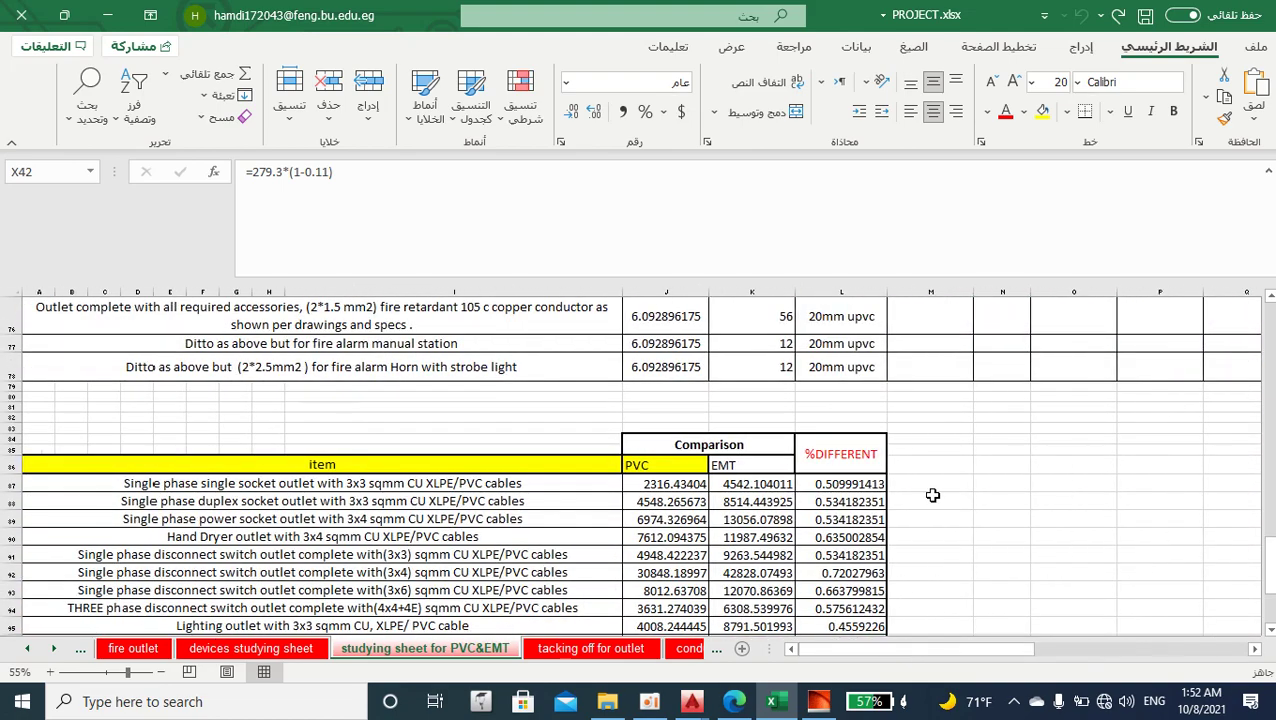
scroll(920, 508, down, 3)
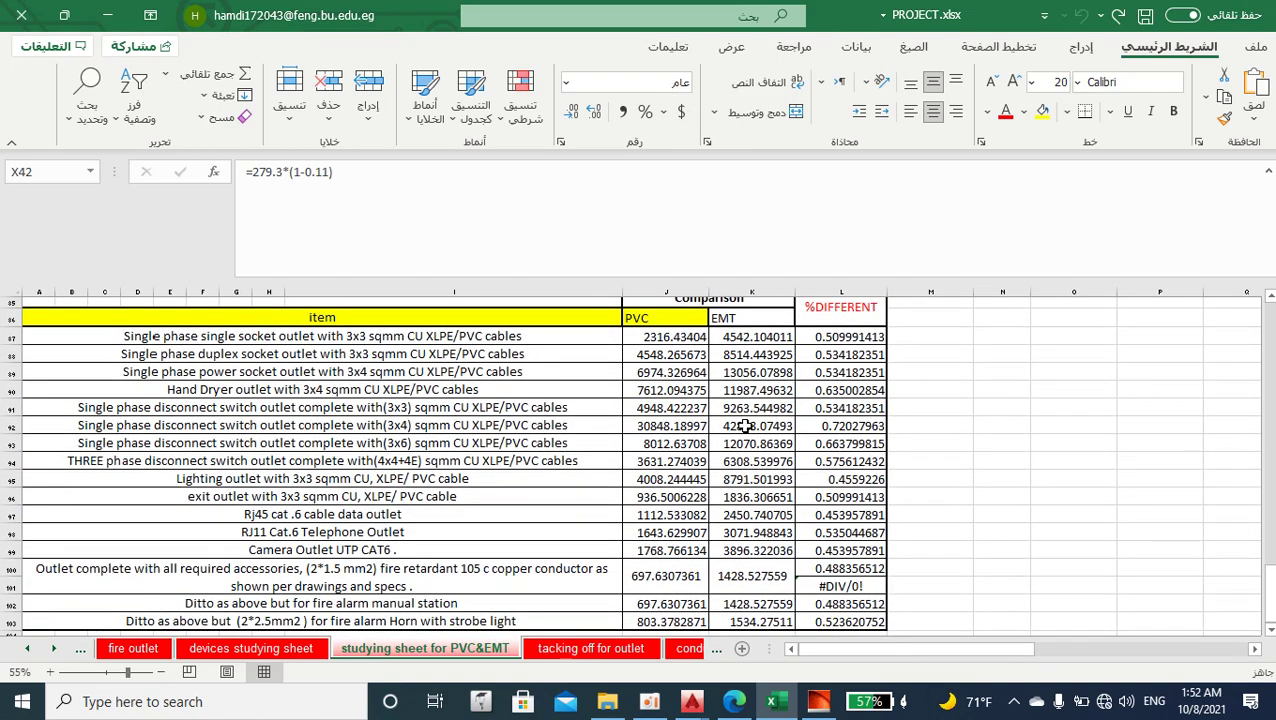
scroll(745, 427, up, 1)
click(652, 369)
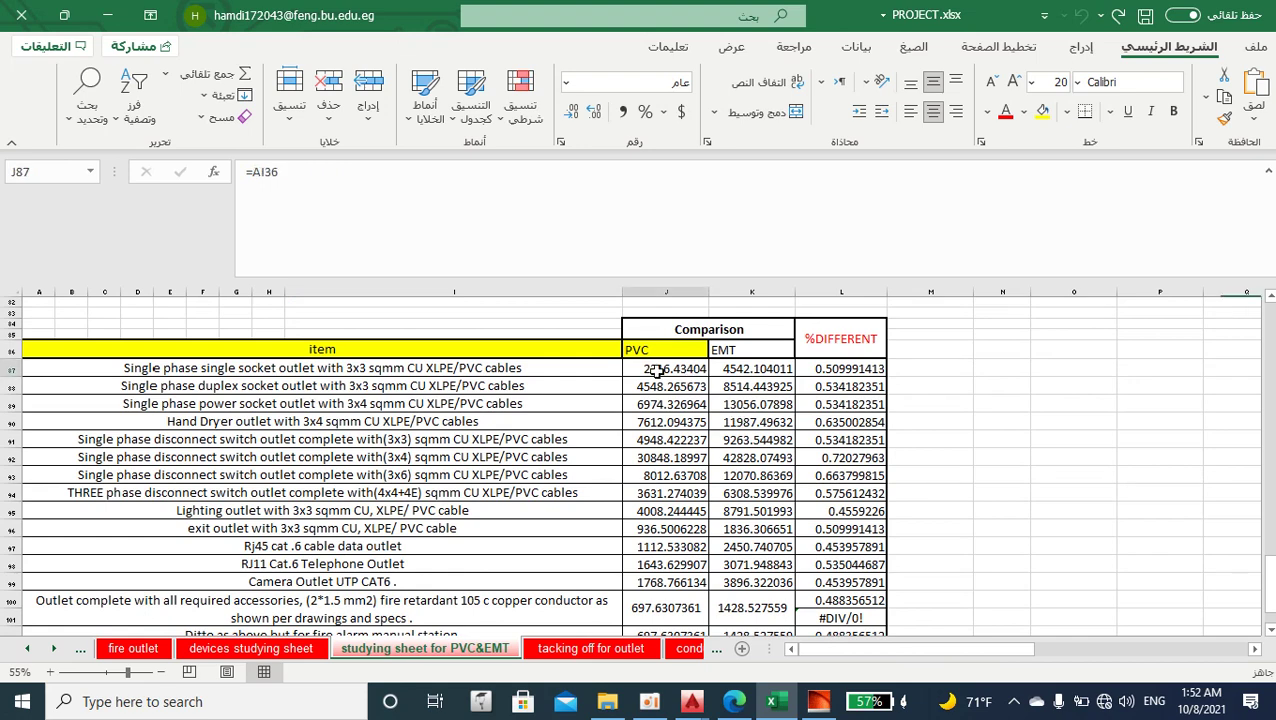
click(763, 368)
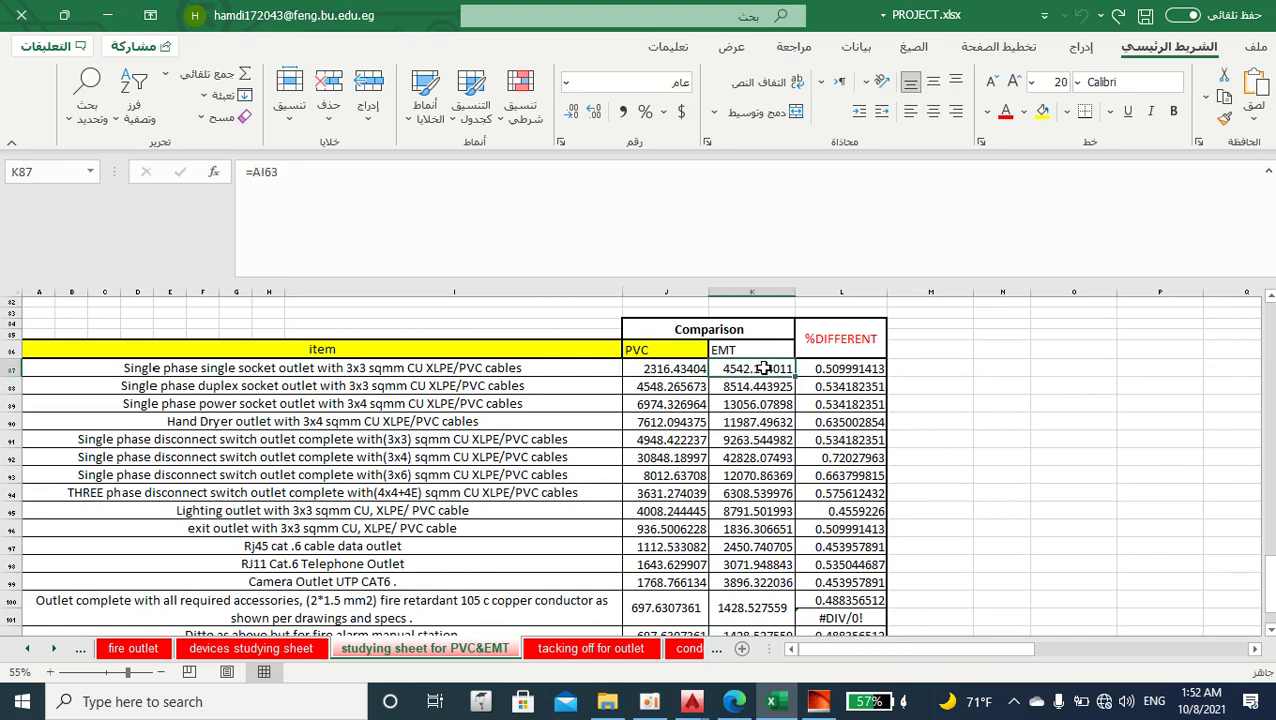
Inspect the %DIFFERENT formula in L87, and review the tacking off for outlet sheet's columns through cable Qty and its last item rows.
click(855, 368)
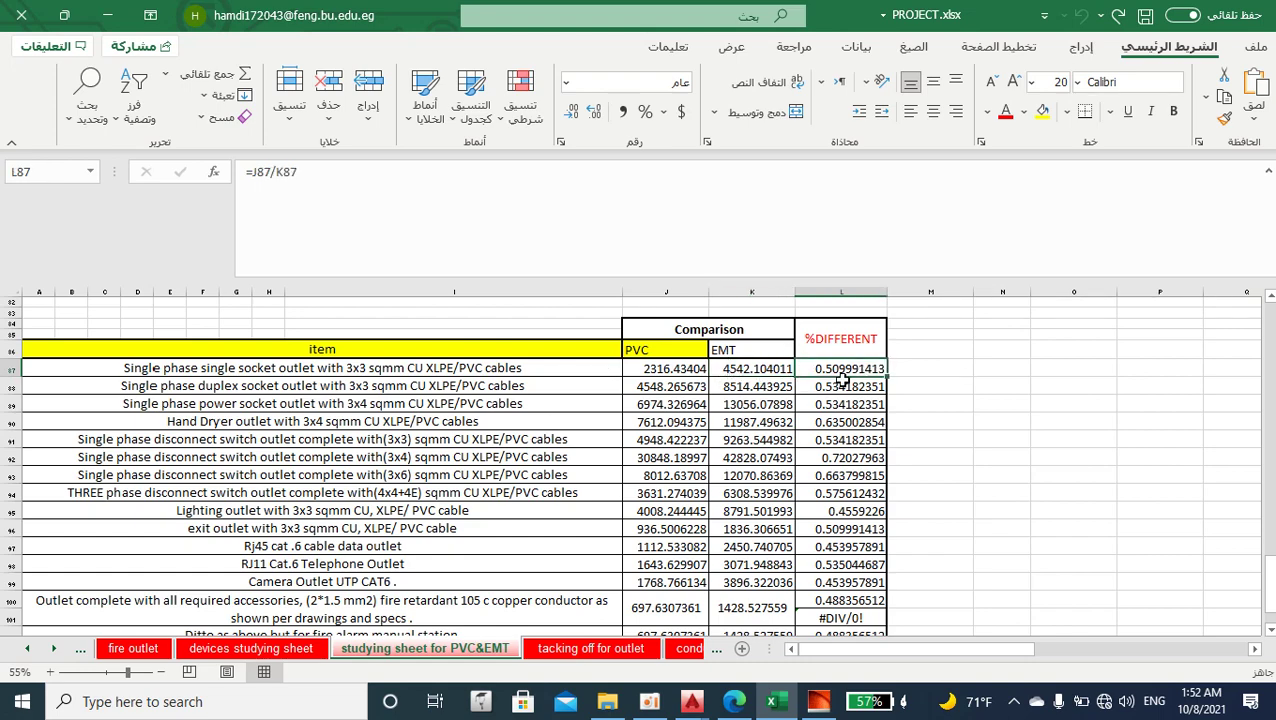
click(55, 649)
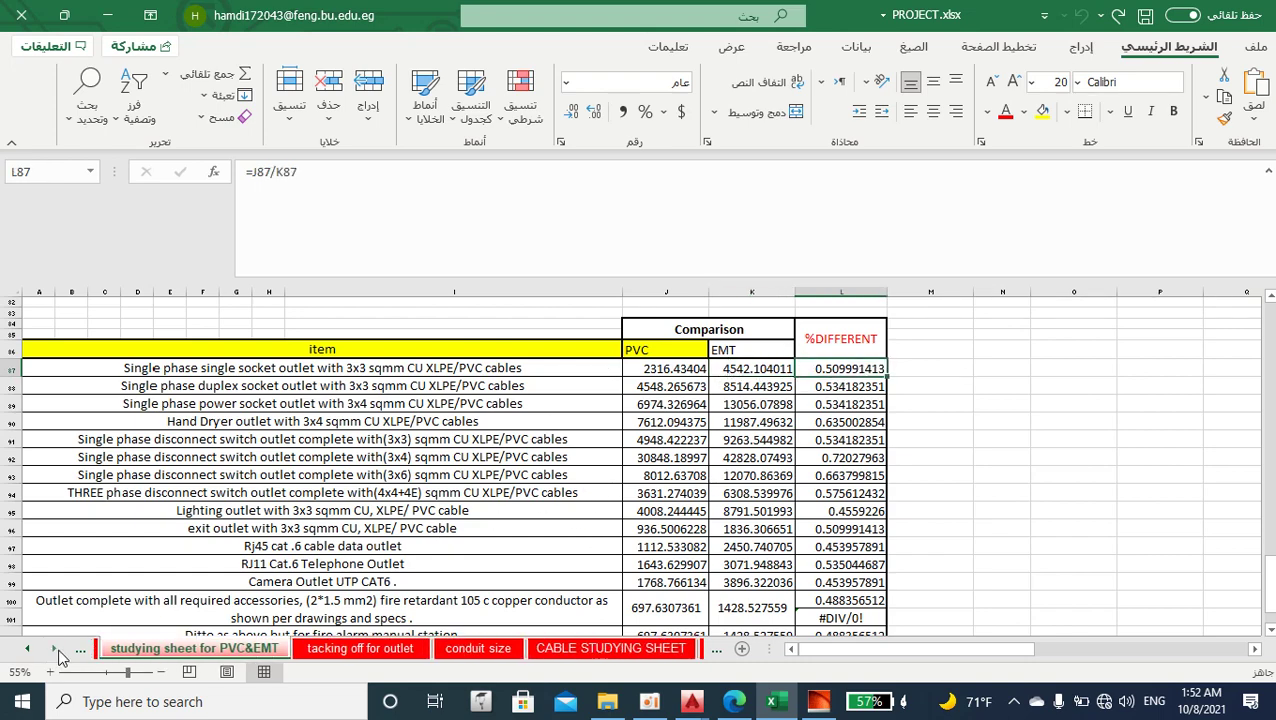
click(350, 649)
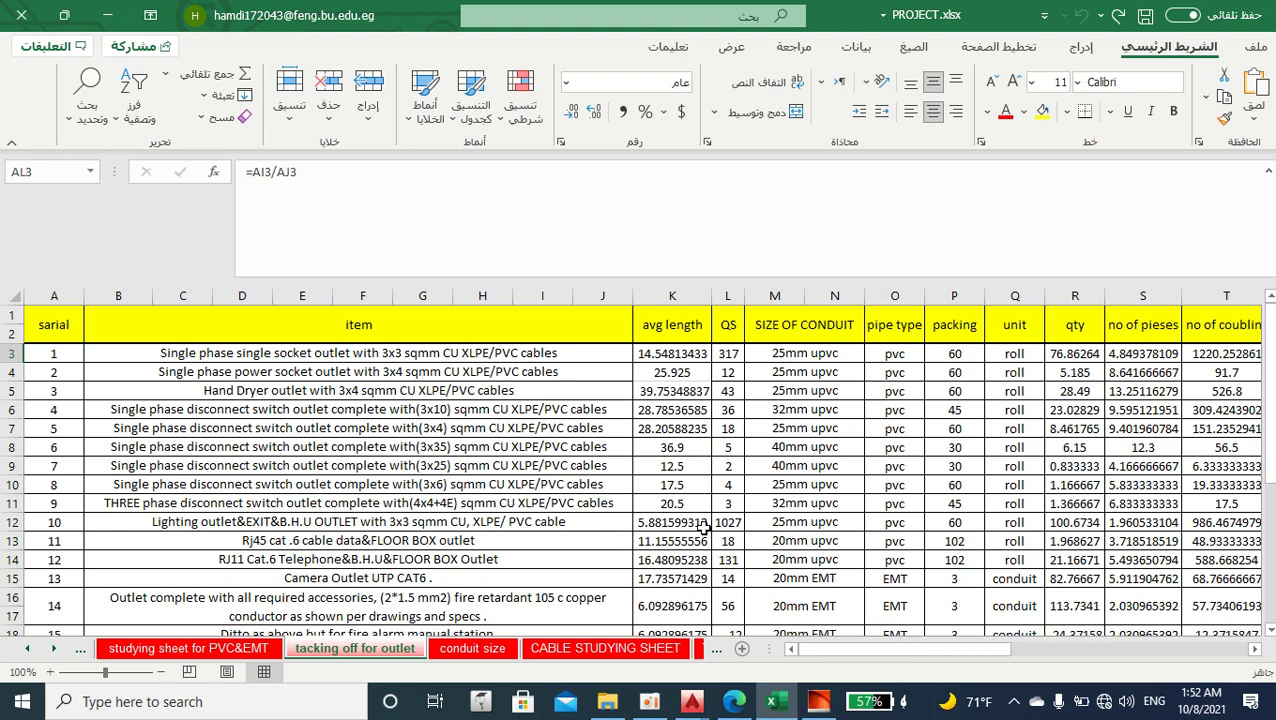
drag(897, 649, 955, 645)
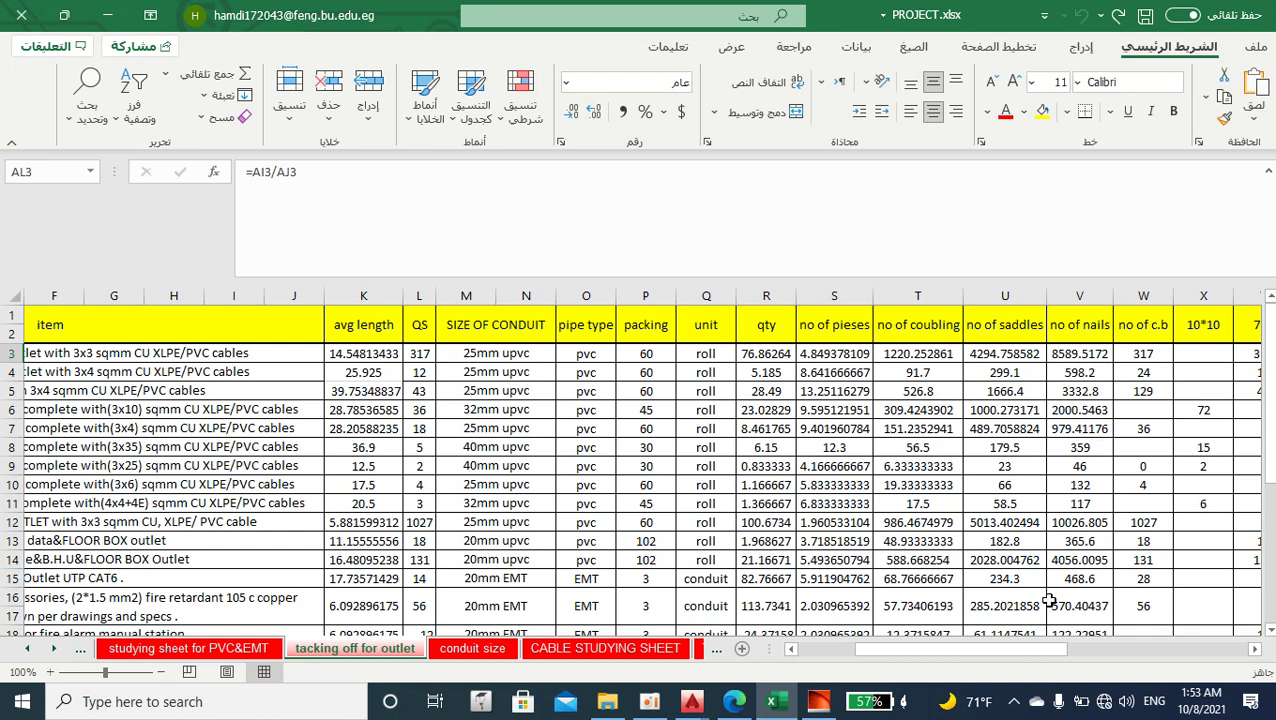
drag(1033, 648, 1136, 648)
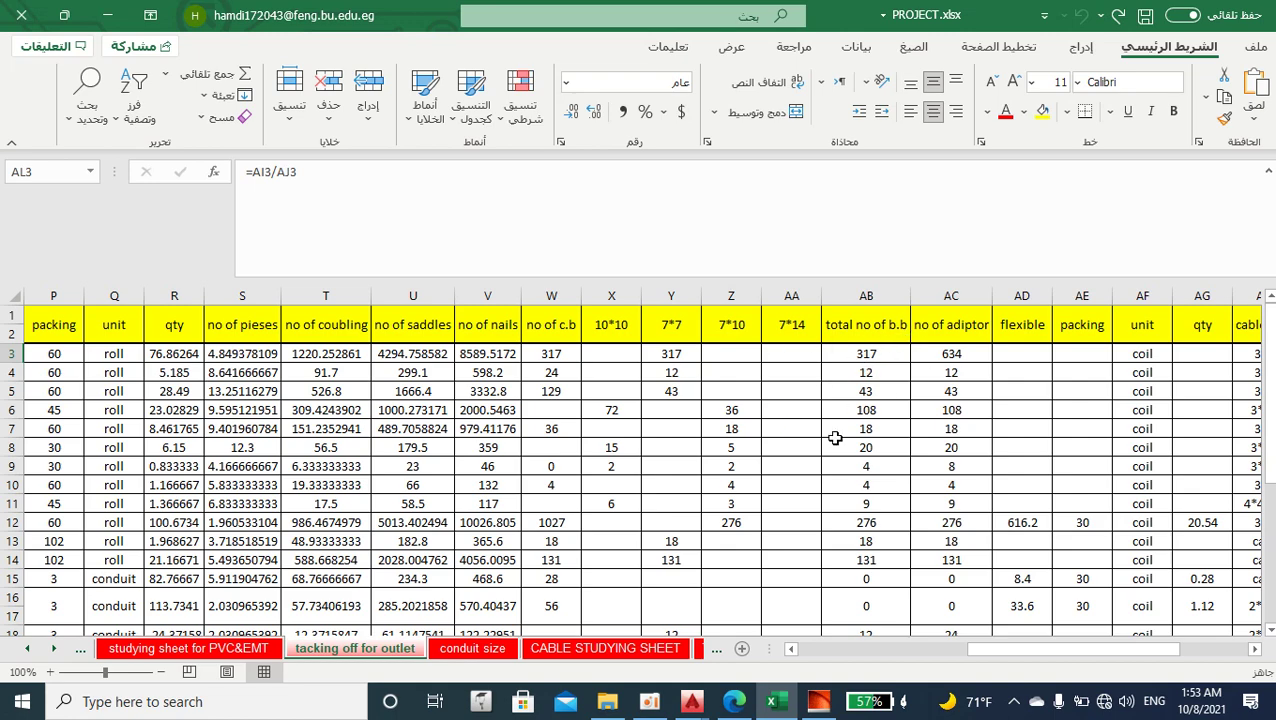
drag(1115, 650, 1148, 646)
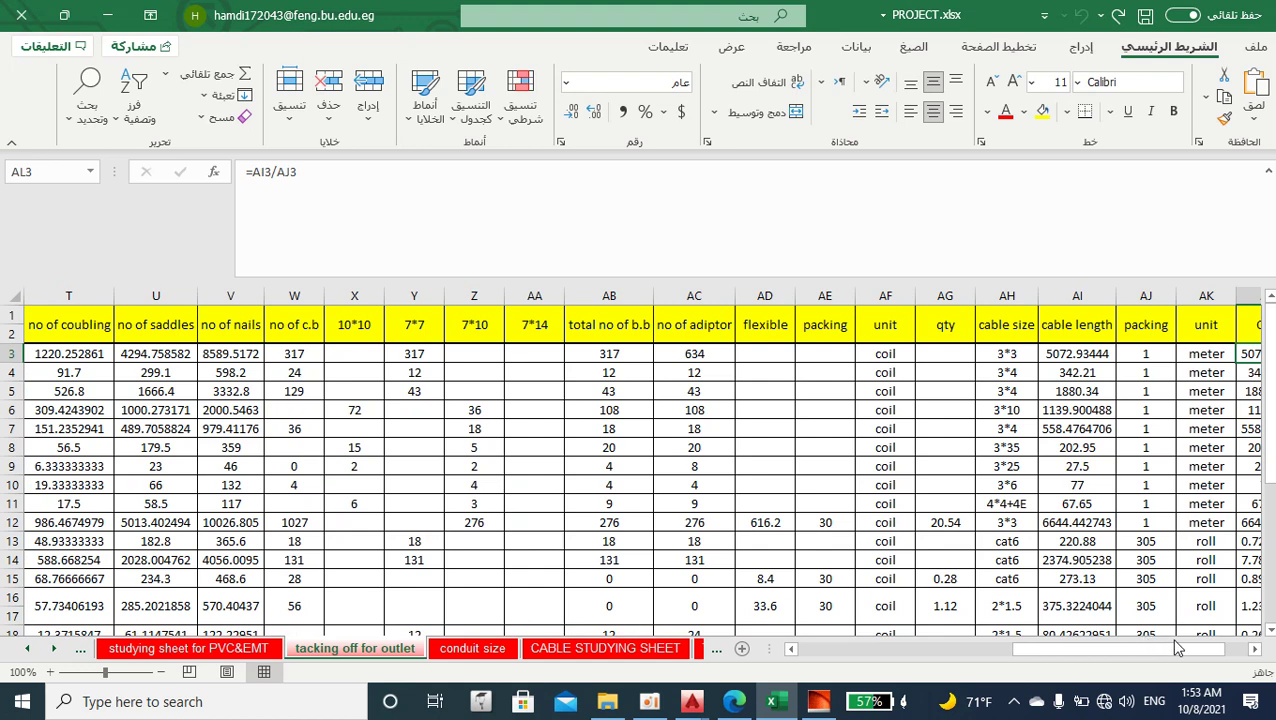
scroll(1195, 634, right, 2)
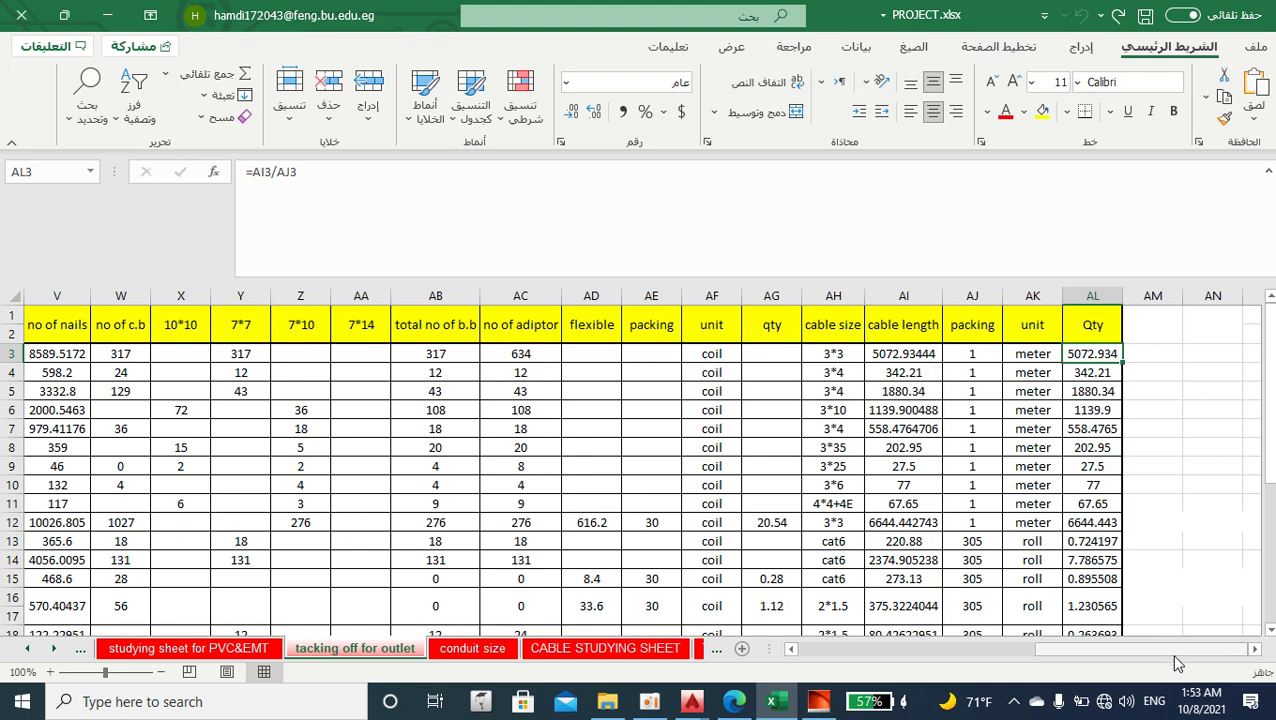
drag(1172, 652, 885, 656)
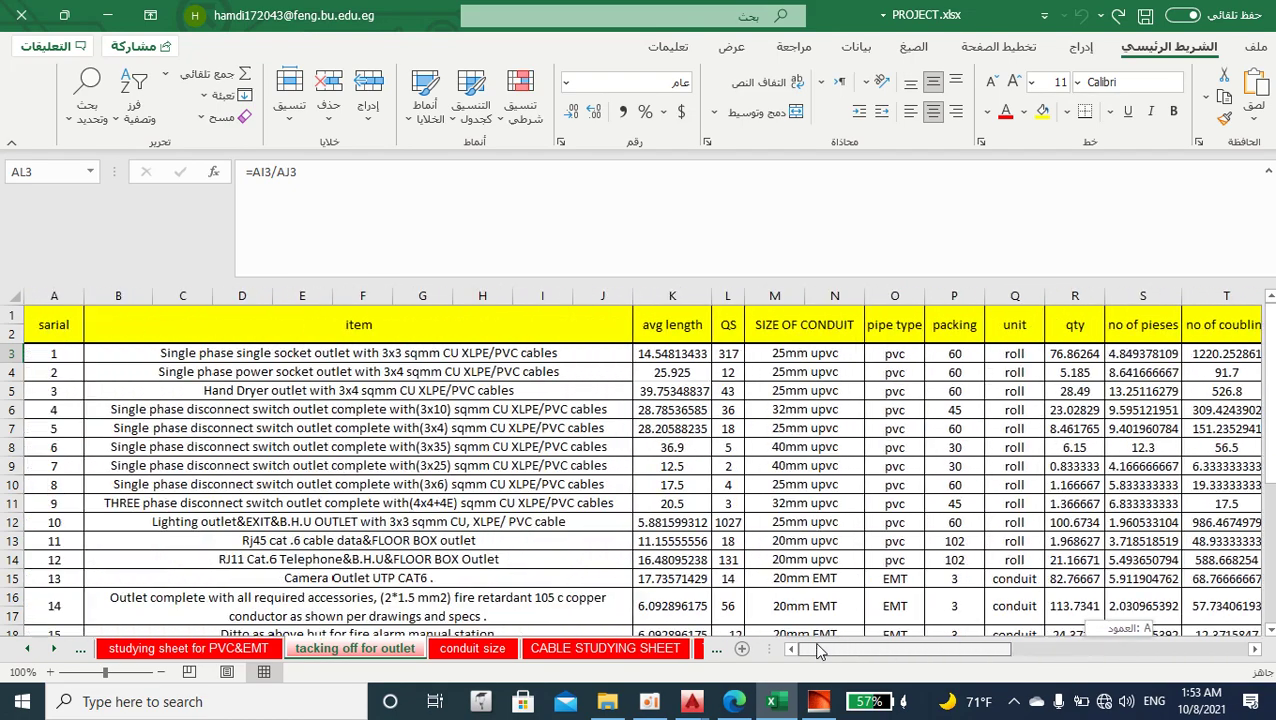
scroll(478, 400, down, 8)
scroll(478, 313, up, 4)
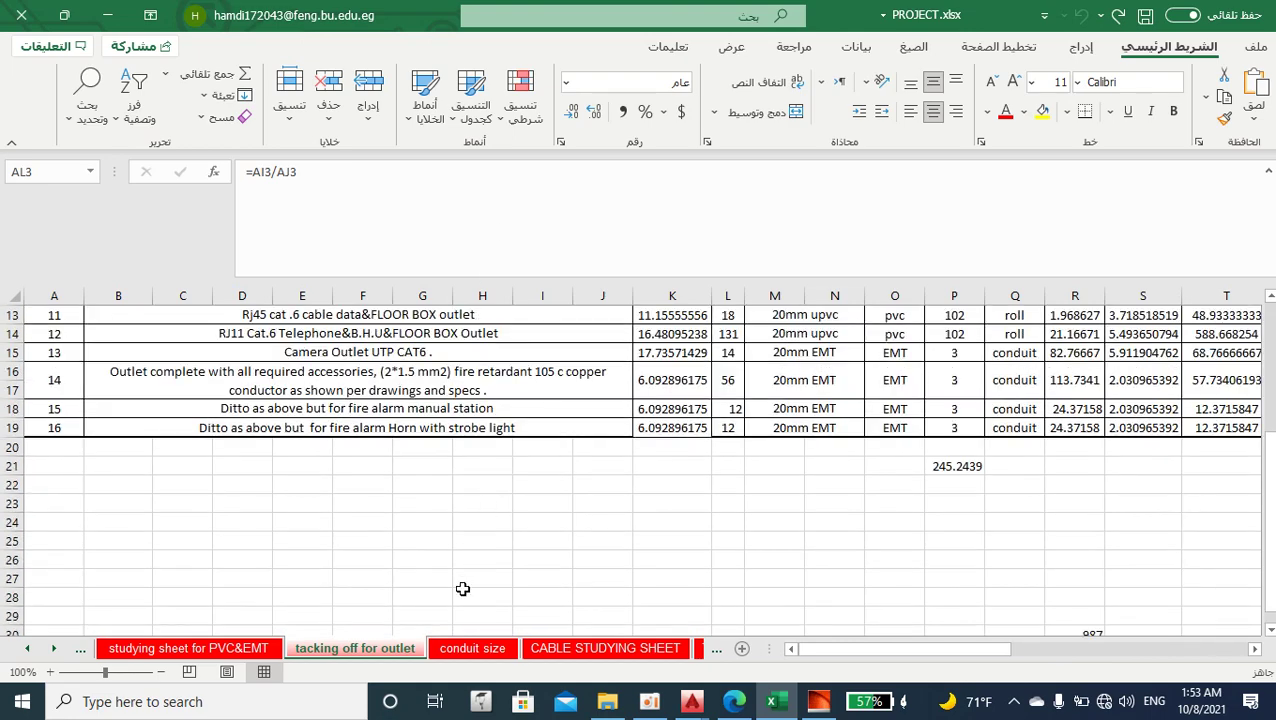
Review the conduit size sheet's catalogue pipe diameters and the CABLE STUDYING SHEET's cost columns through BOQ and check point.
click(470, 648)
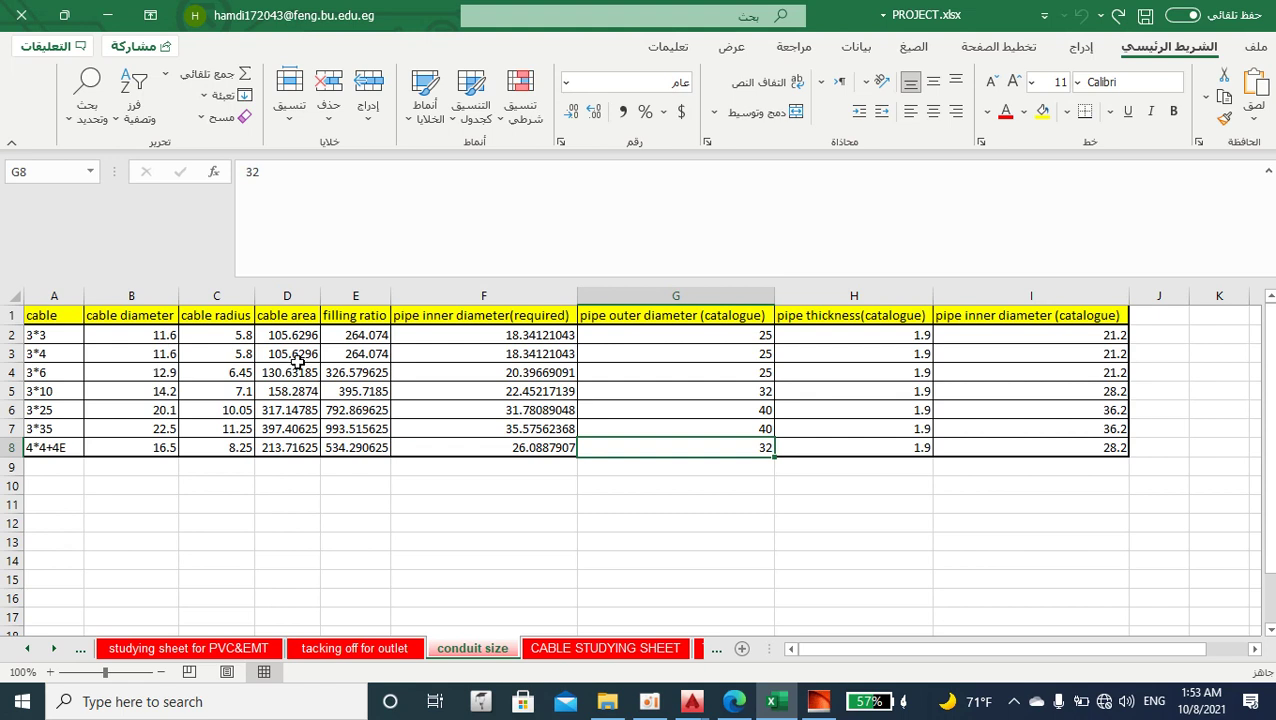
click(742, 337)
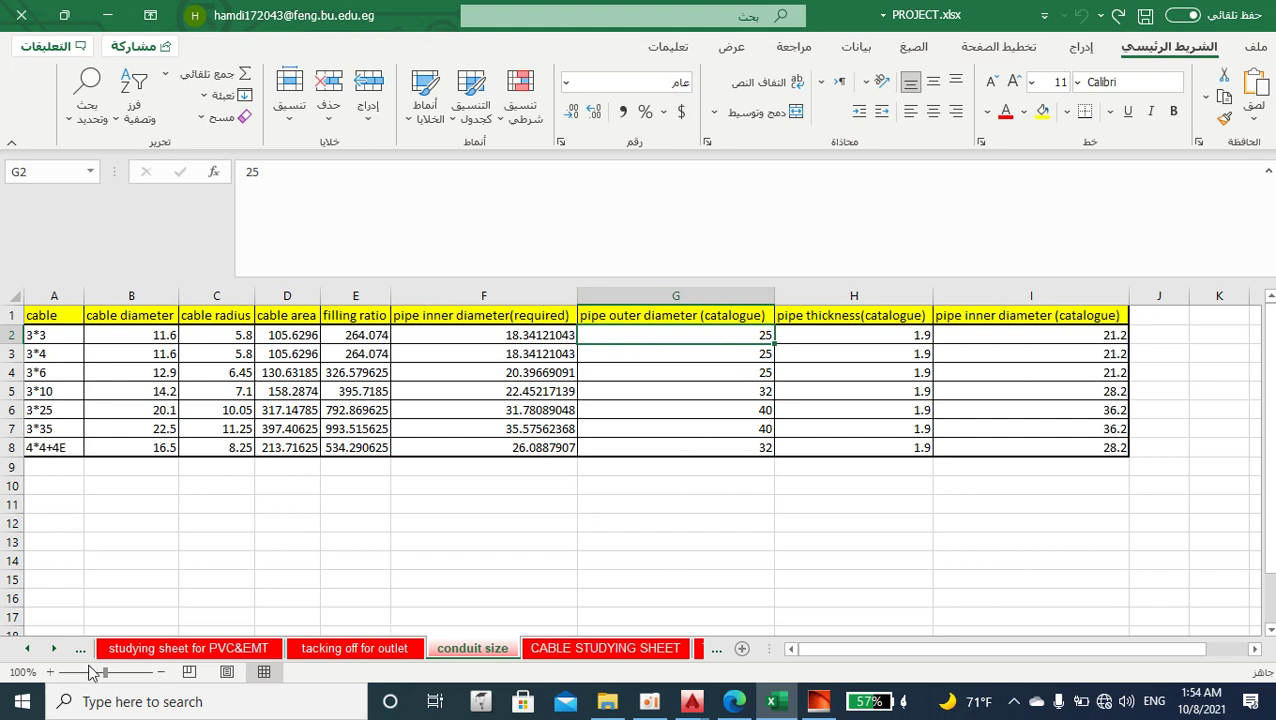
click(54, 648)
click(54, 648)
click(253, 651)
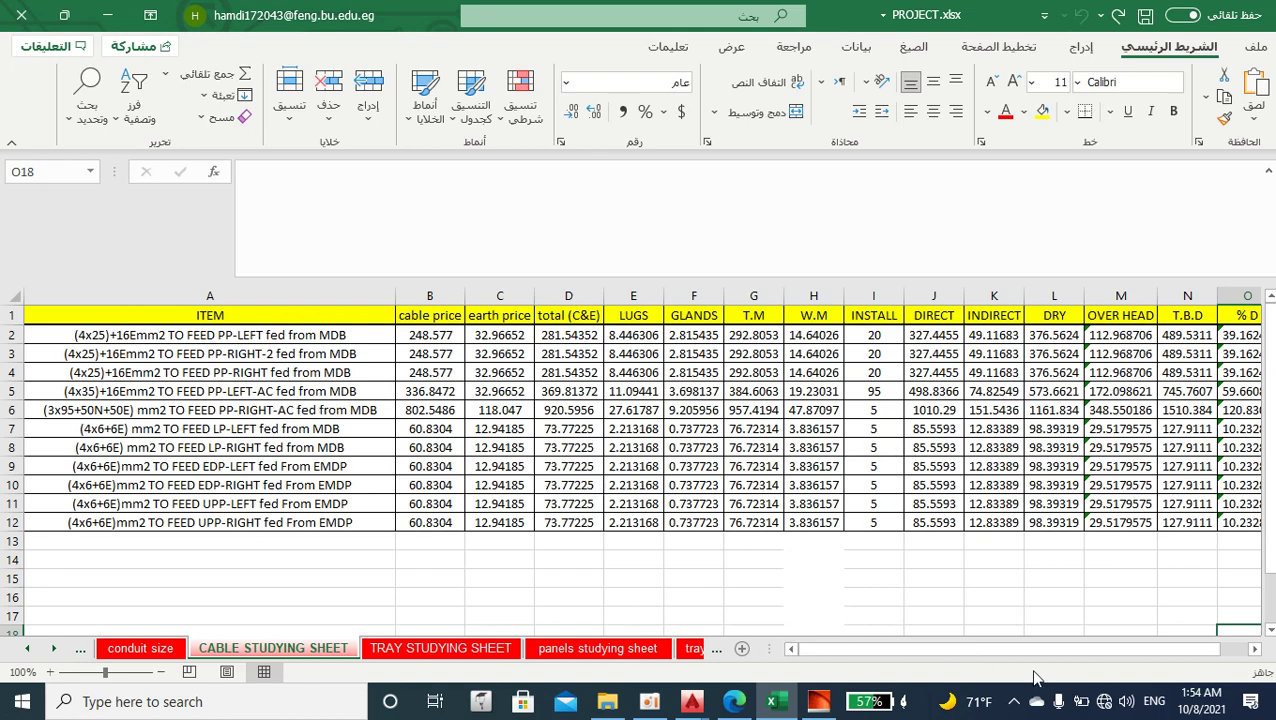
drag(1066, 650, 1078, 650)
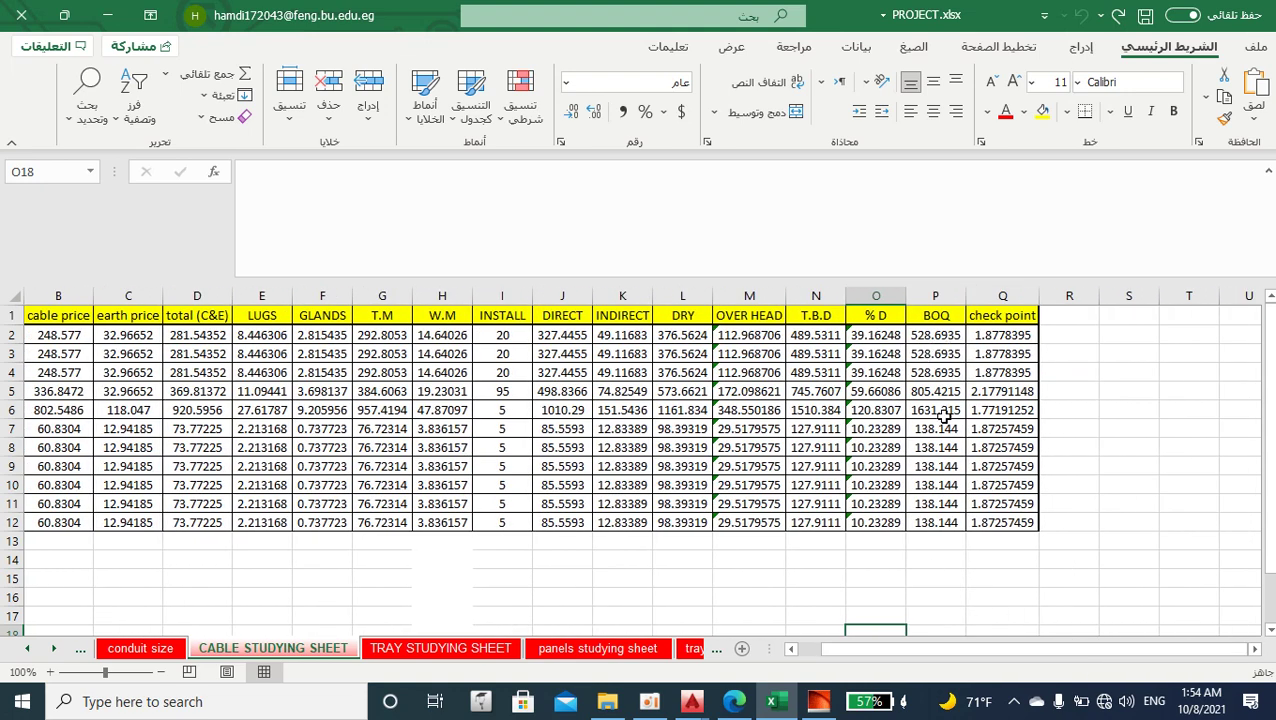
Inspect the street element price formula in C3 of the TRAY STUDYING SHEET, and review the panels studying sheet.
click(460, 651)
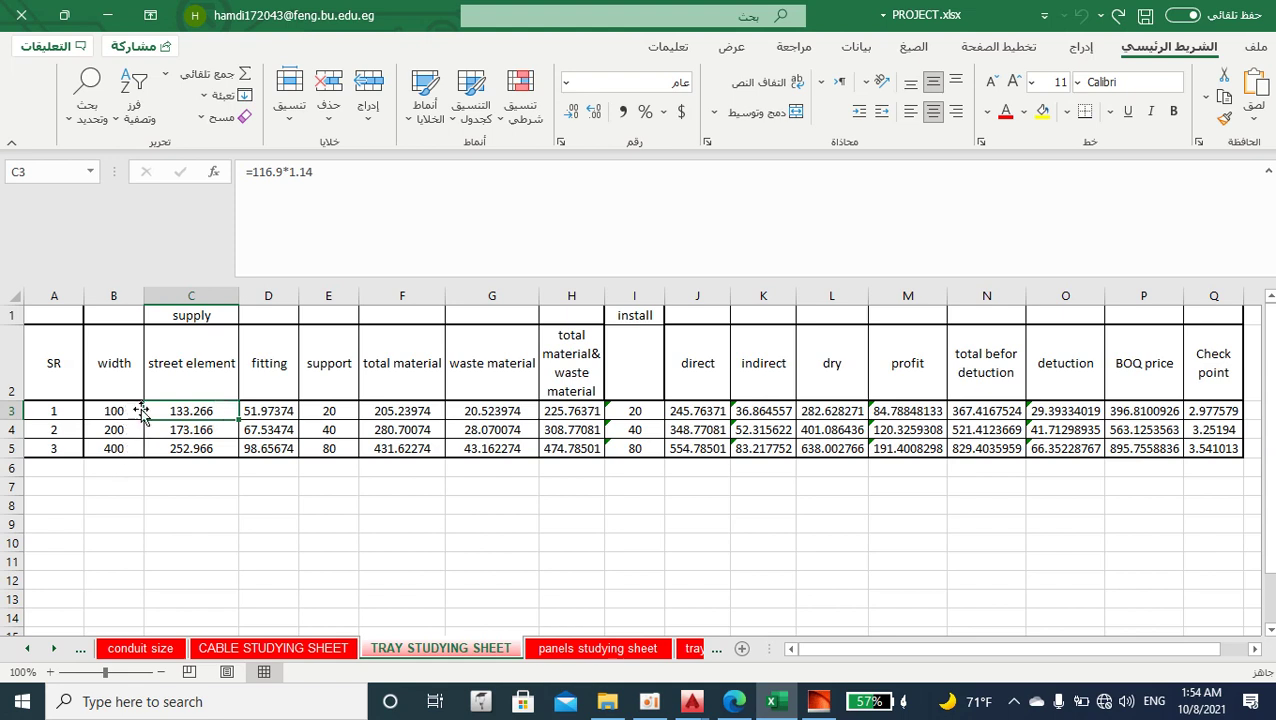
double_click(203, 413)
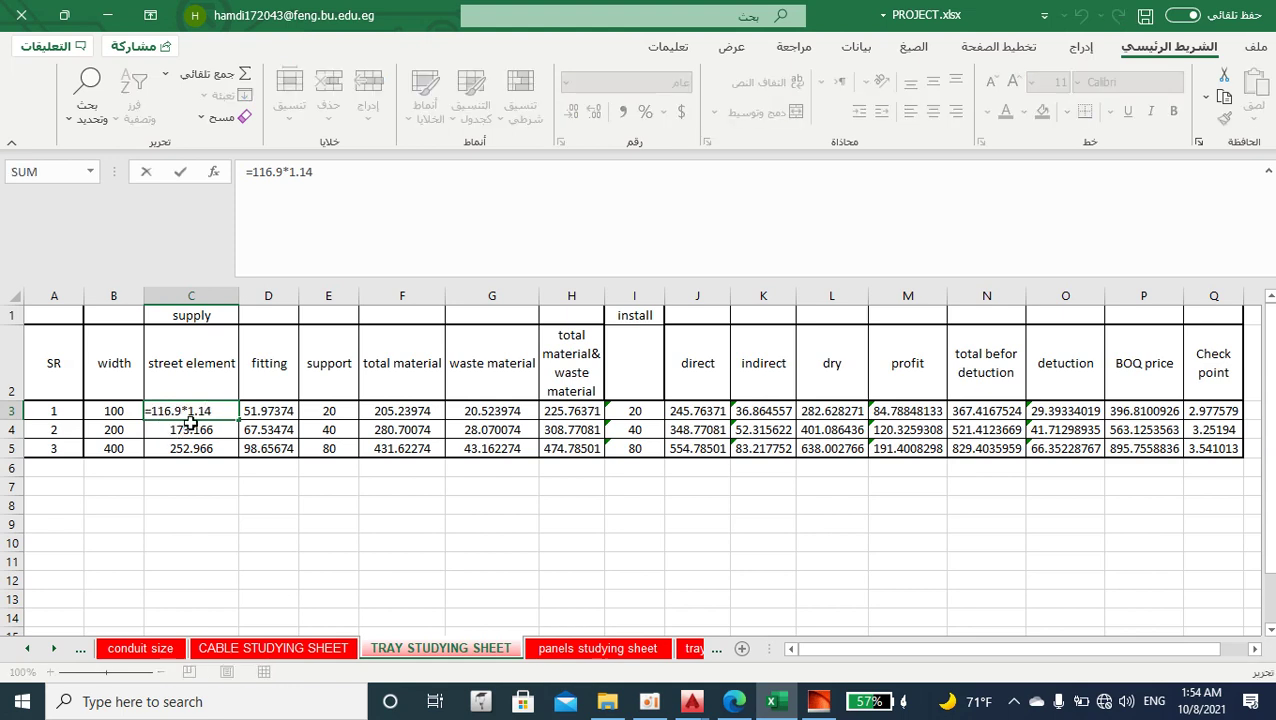
click(190, 481)
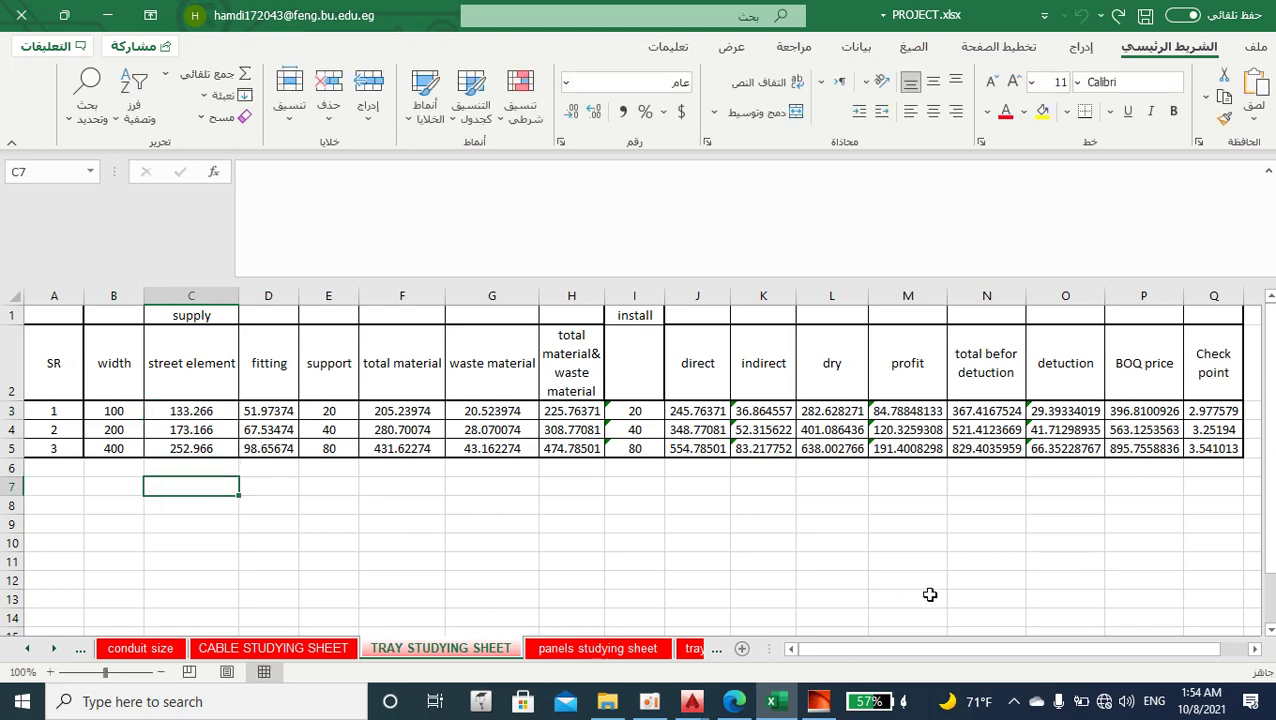
click(600, 650)
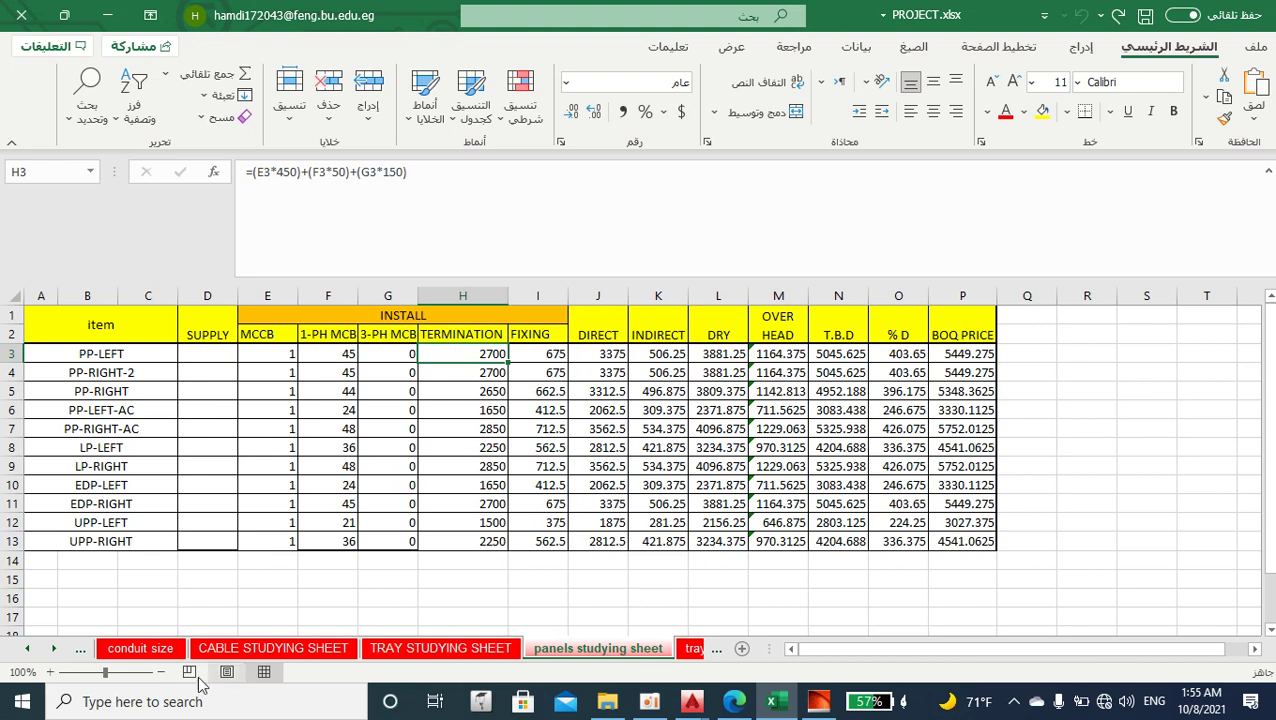
Review the tray size sheet's cable areas, tray widths and total tray width.
click(55, 648)
click(55, 648)
click(55, 648)
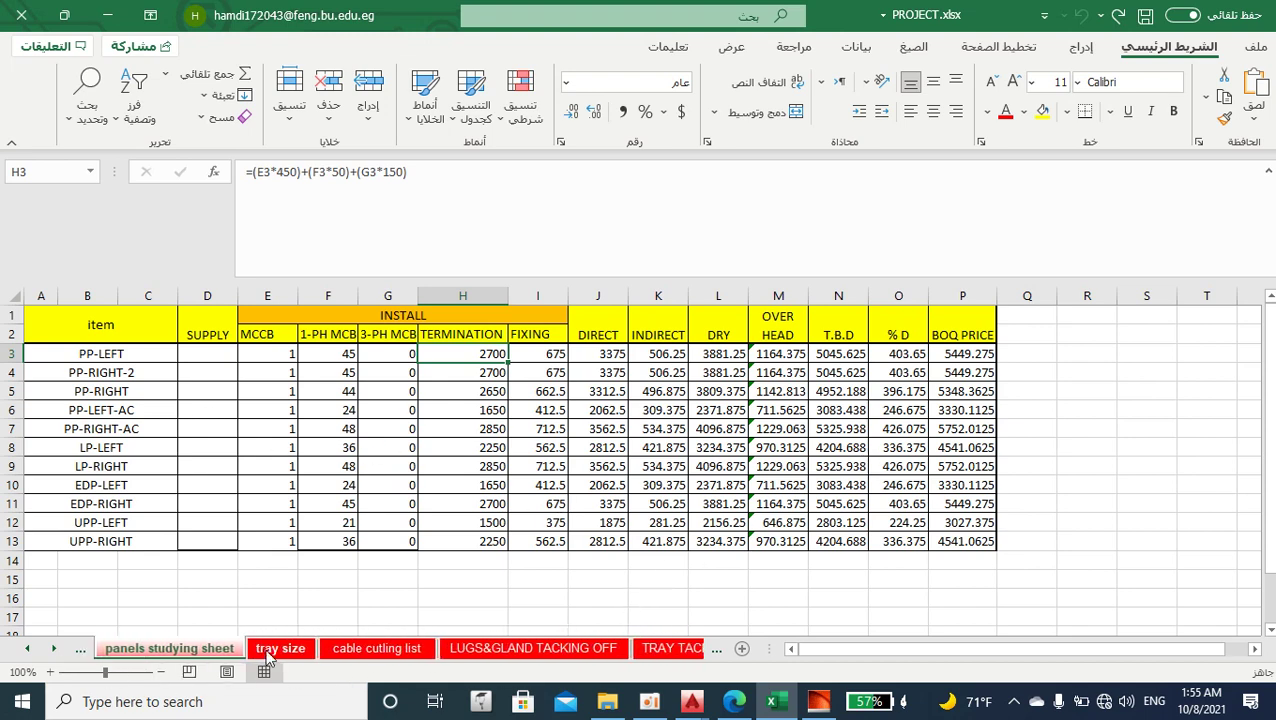
click(268, 651)
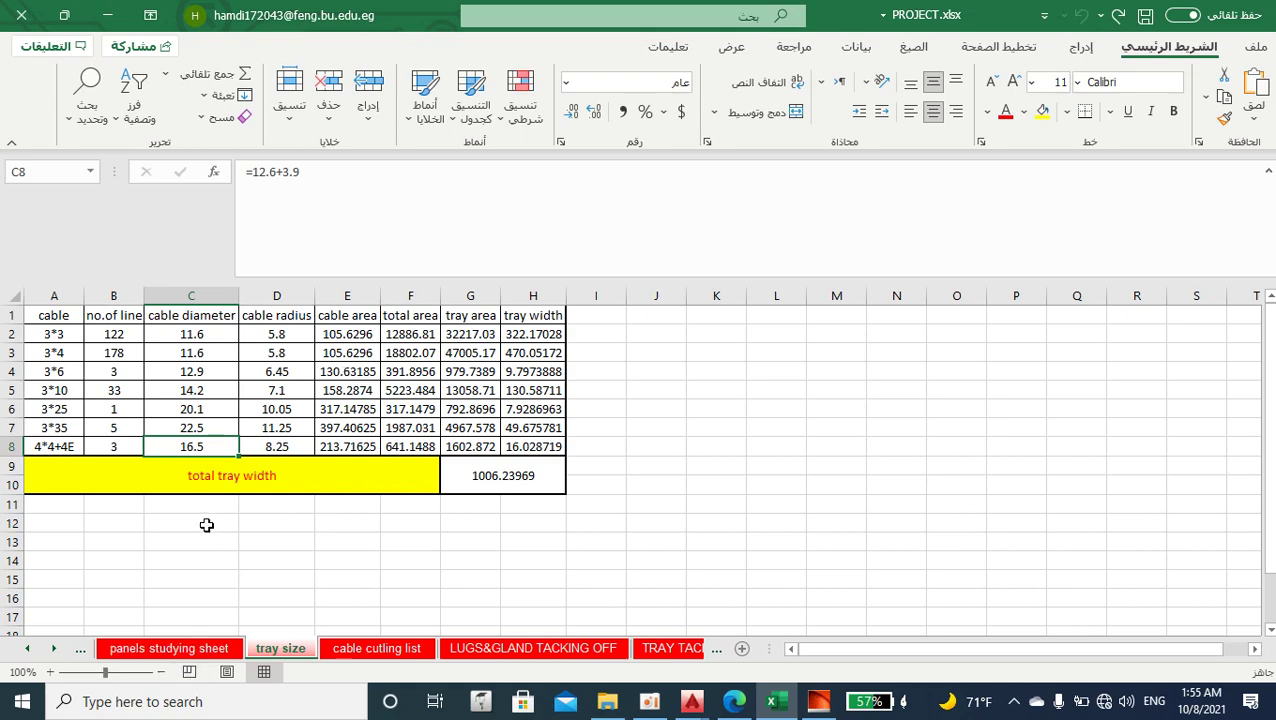
Review the cable cutling list's levels and total lengths, cross-checking them with the LUGS&GLAND TACKING OFF quantities.
click(401, 652)
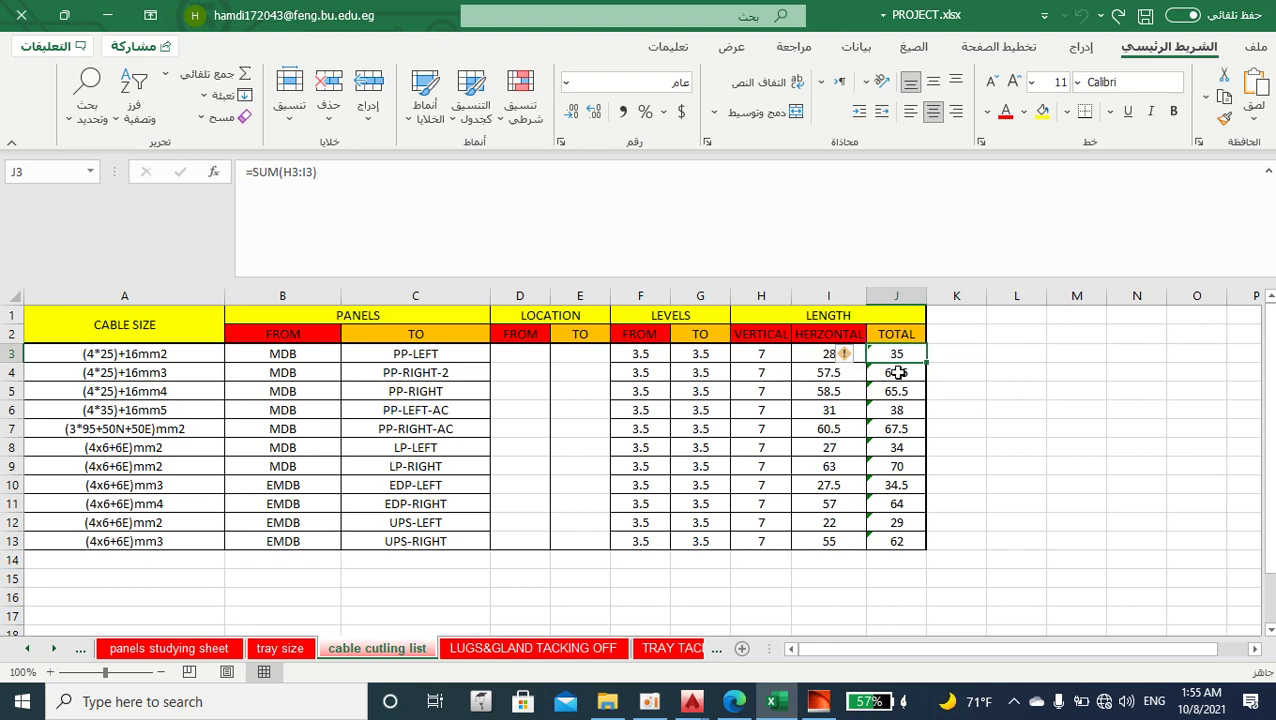
mouse_move(859, 369)
scroll(581, 550, down, 1)
scroll(575, 545, up, 1)
click(540, 650)
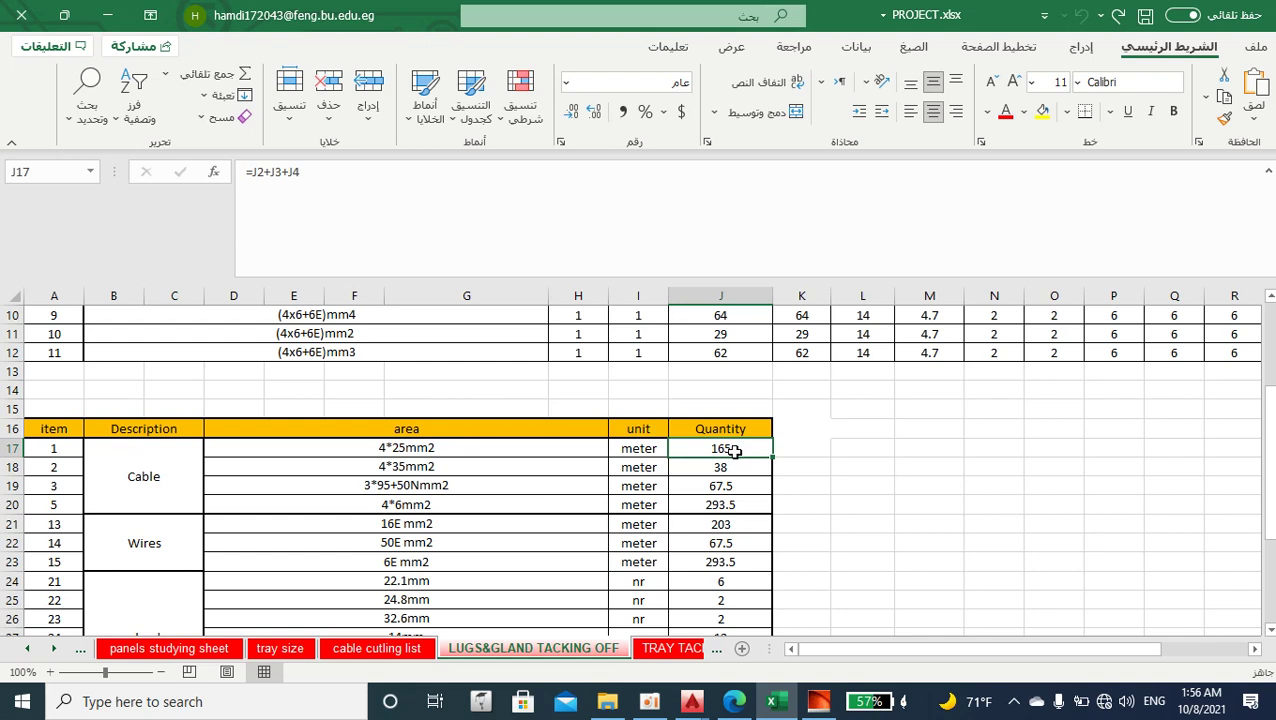
click(380, 648)
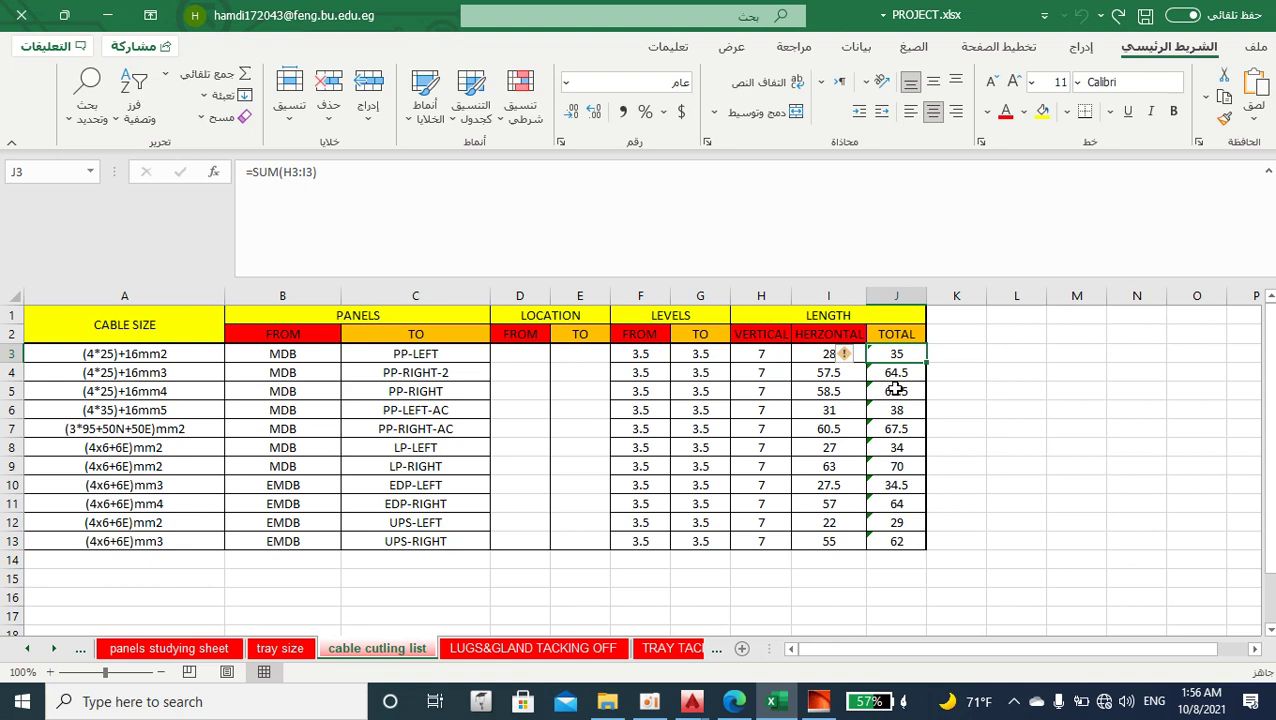
Examine the LUGS&GLAND TACKING OFF sheet's branch table and its summary of cable, wires, gland and lugs quantities.
click(54, 649)
click(54, 649)
click(310, 648)
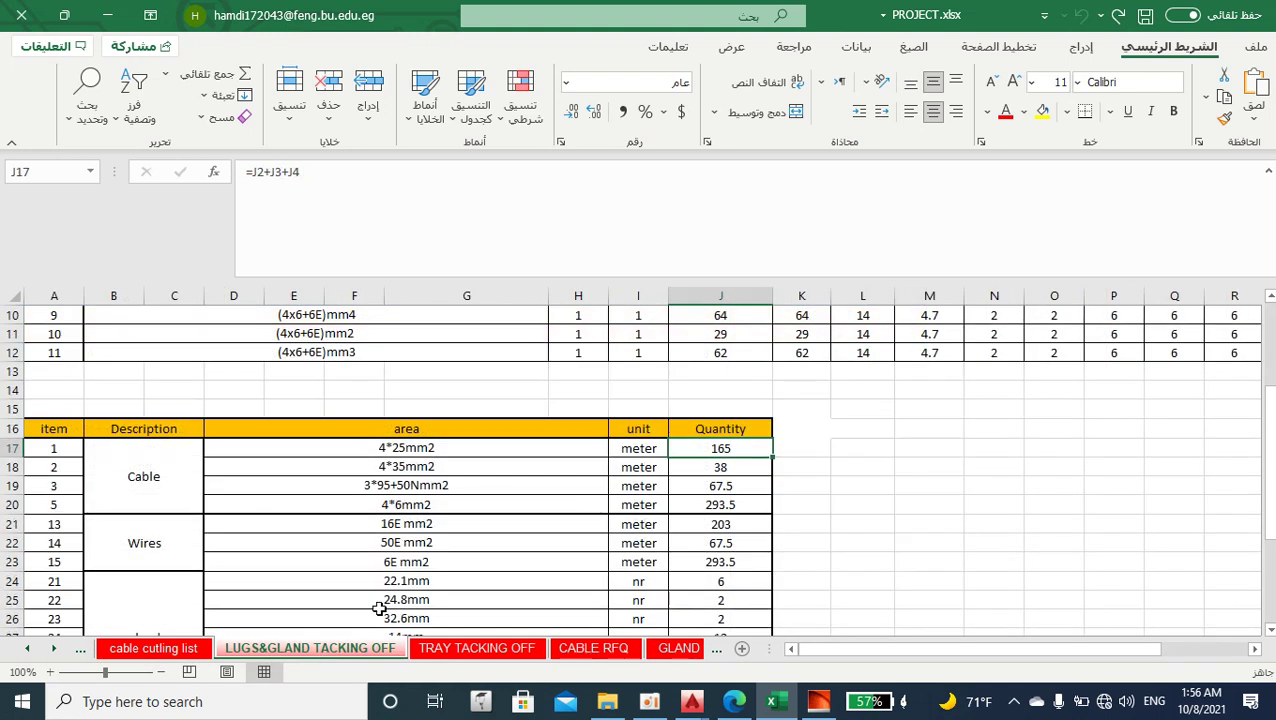
scroll(412, 566, up, 3)
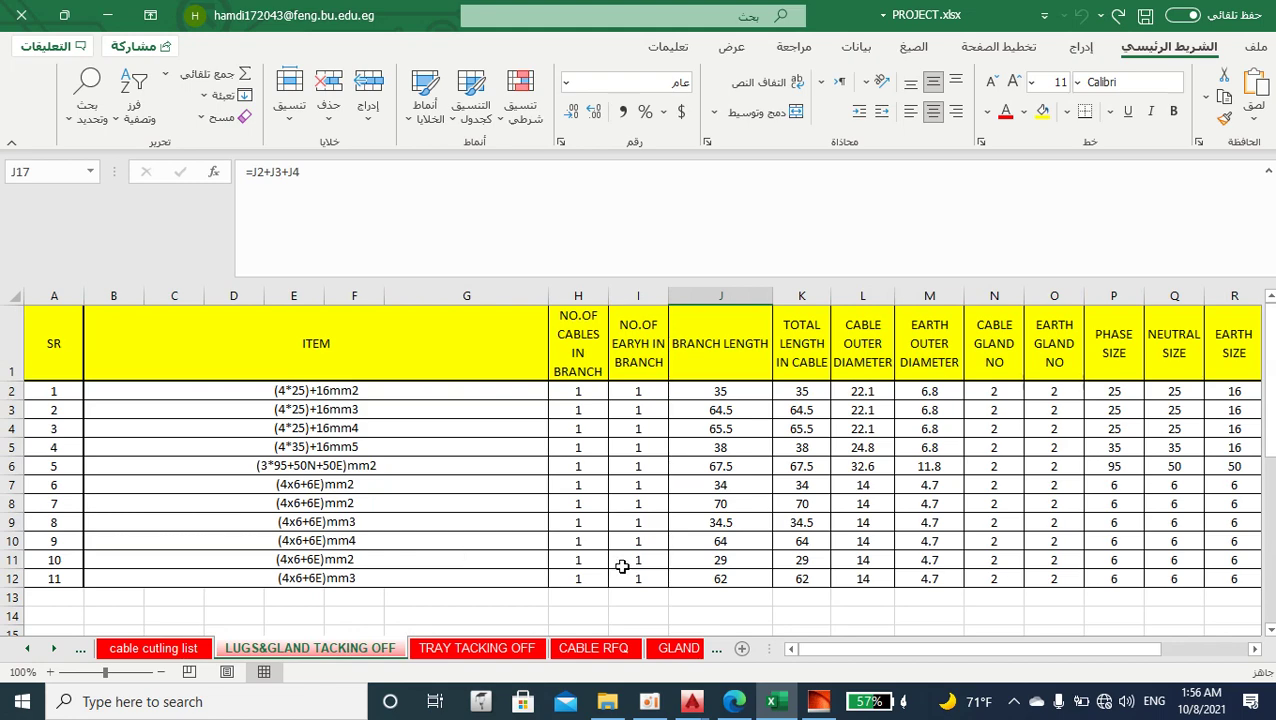
mouse_move(925, 647)
mouse_down()
mouse_move(1018, 660)
mouse_move(933, 651)
mouse_up()
scroll(578, 415, down, 2)
scroll(578, 415, down, 4)
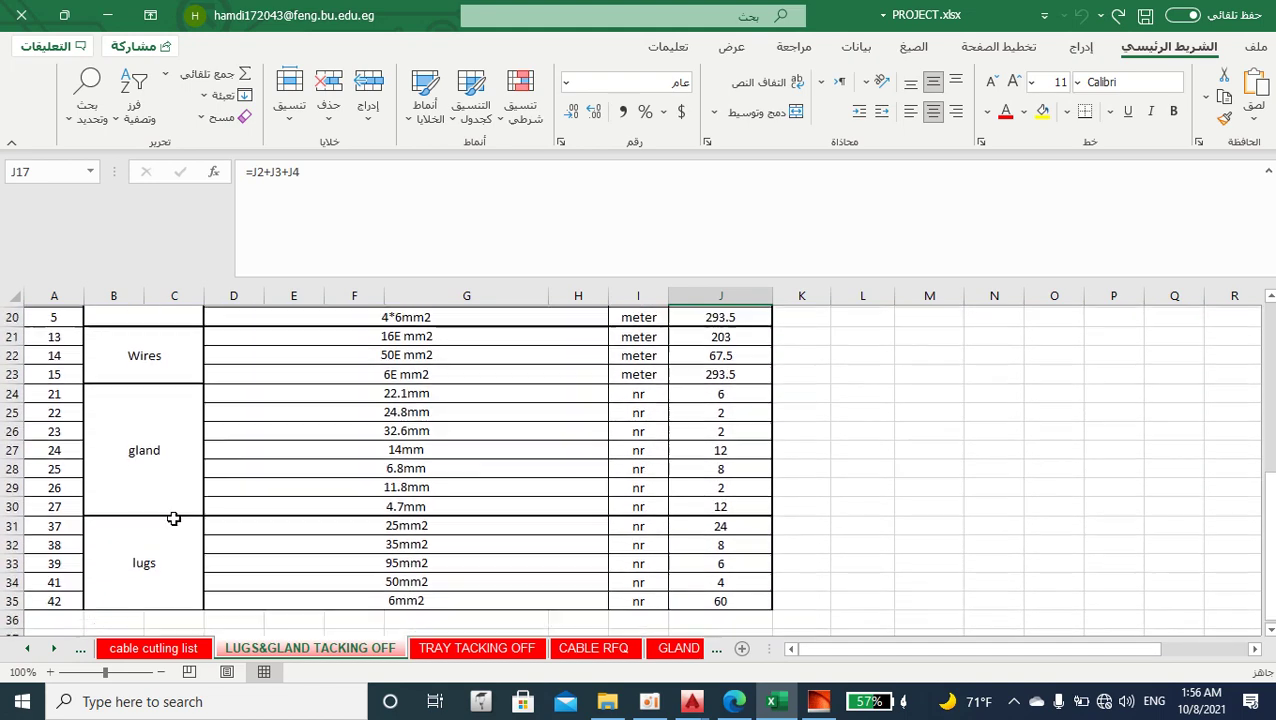
scroll(176, 519, up, 2)
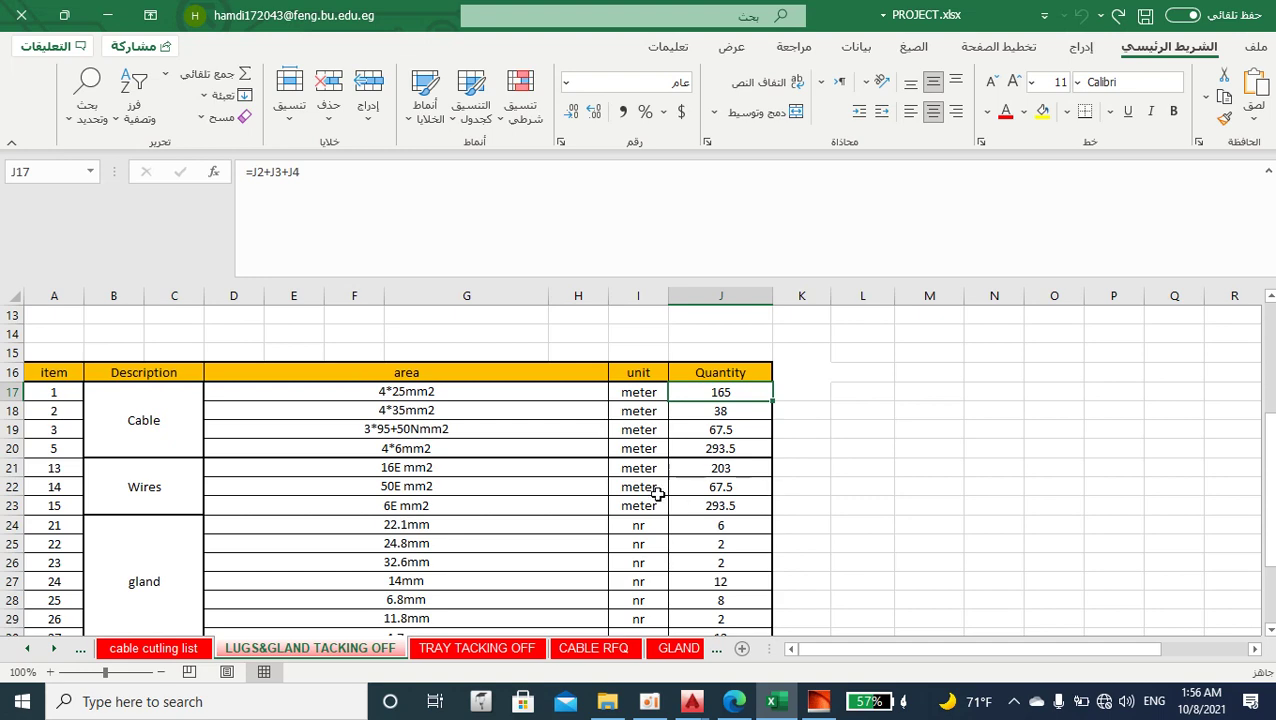
scroll(638, 505, down, 2)
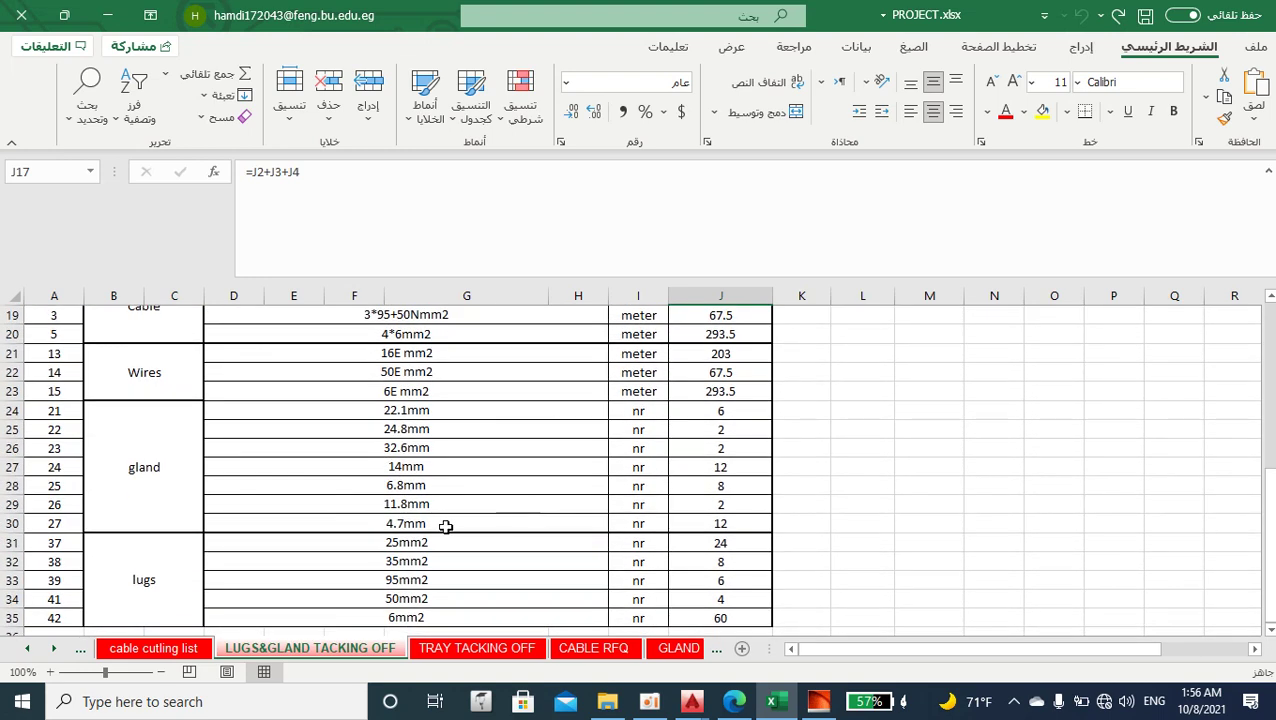
scroll(185, 625, down, 1)
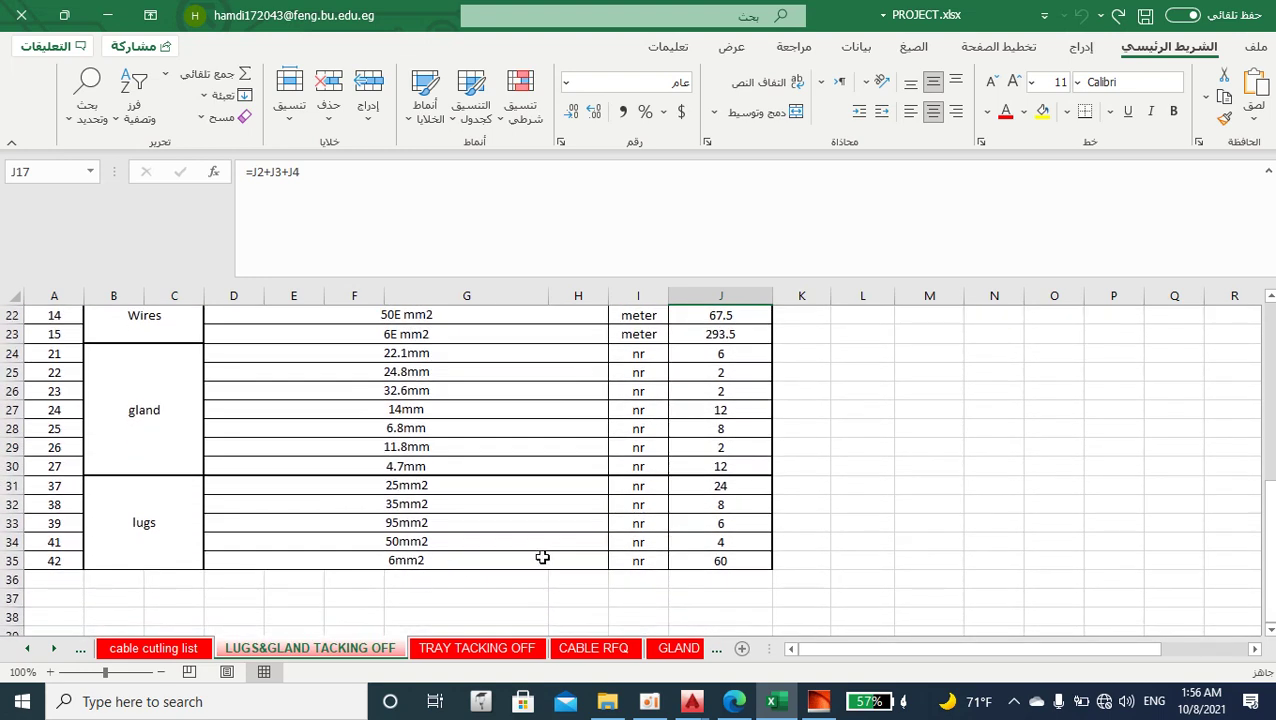
Review the TRAY TACKING OFF sheet's cable tray and cable trunk branches, and its summary of tray, trunk and fitting quantities.
click(478, 654)
scroll(472, 546, up, 2)
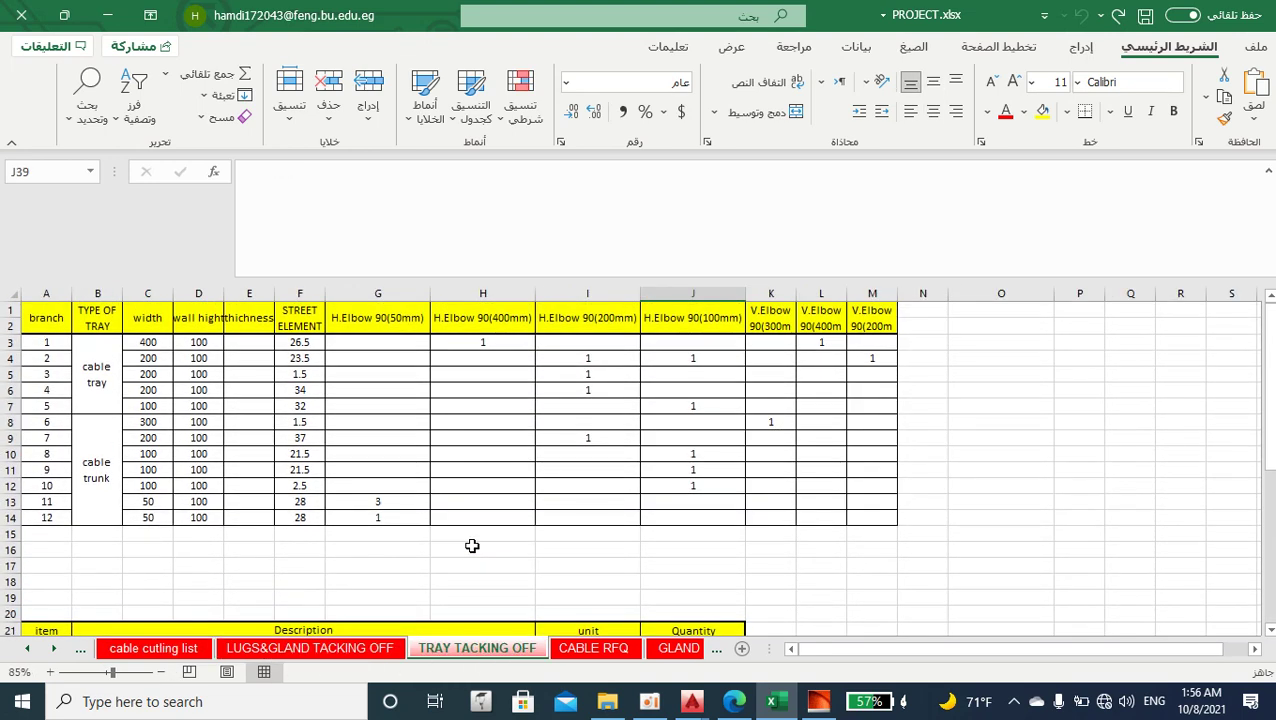
click(96, 370)
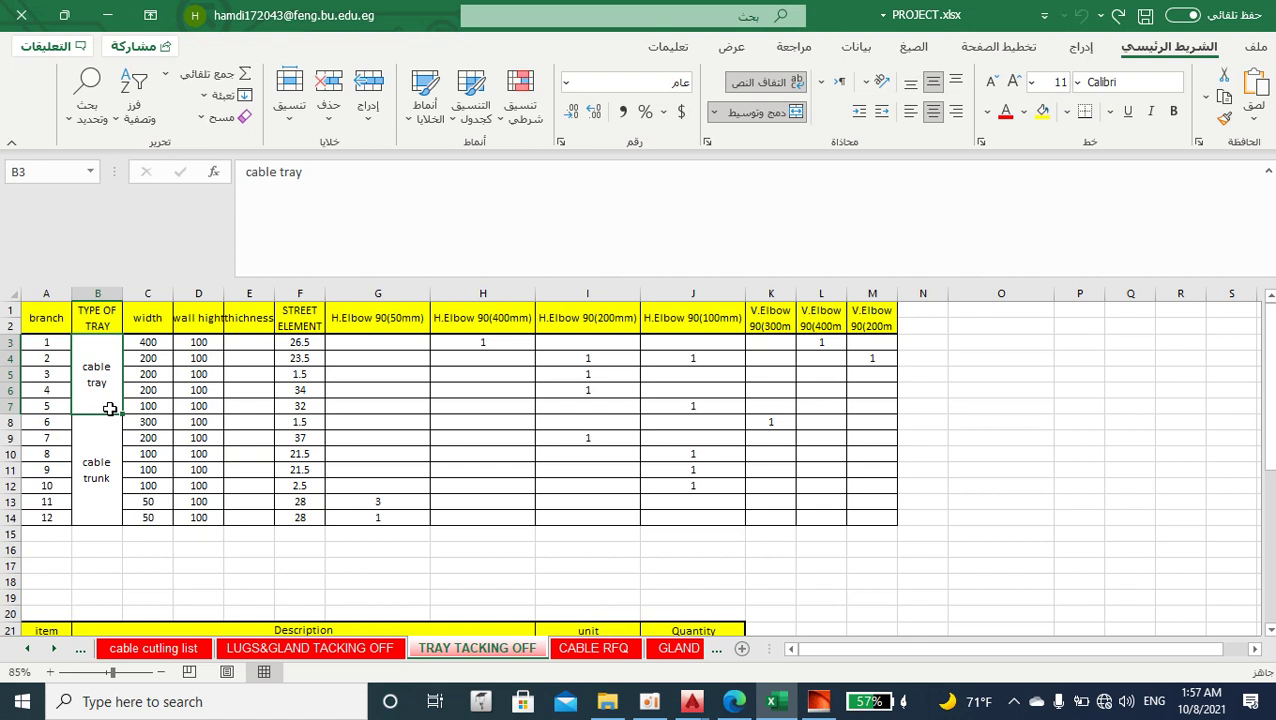
click(107, 474)
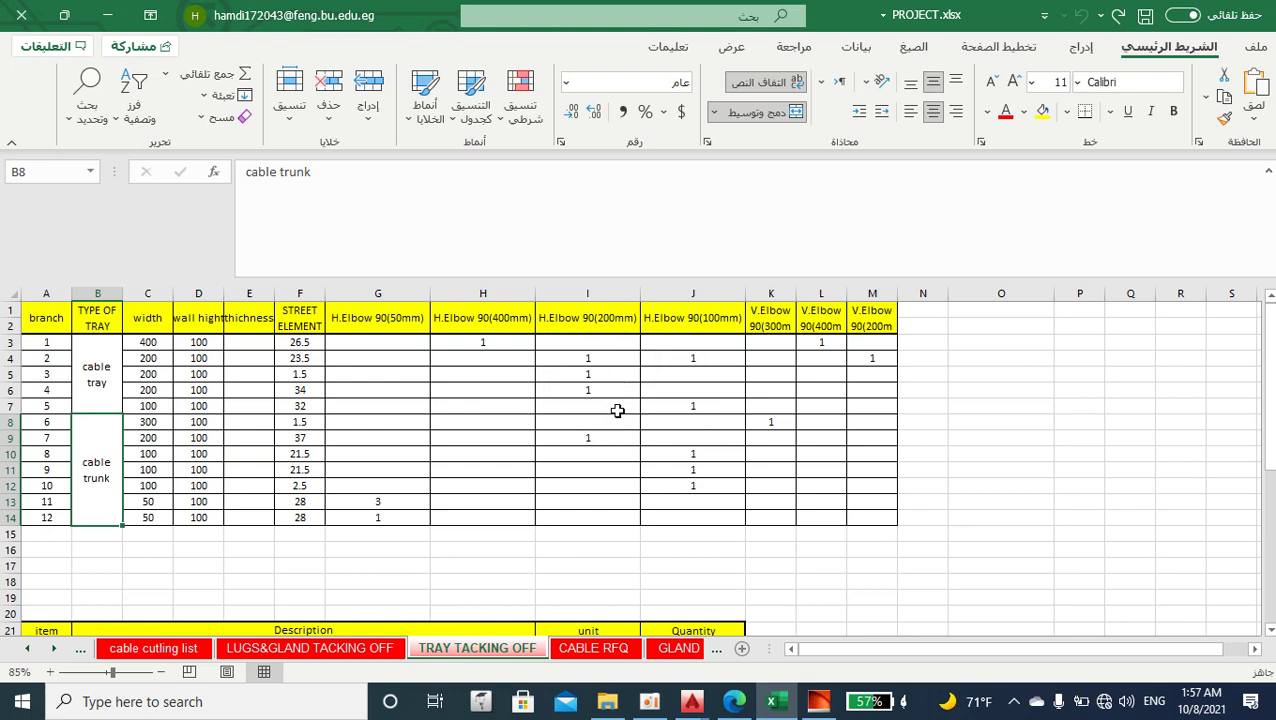
scroll(617, 410, down, 5)
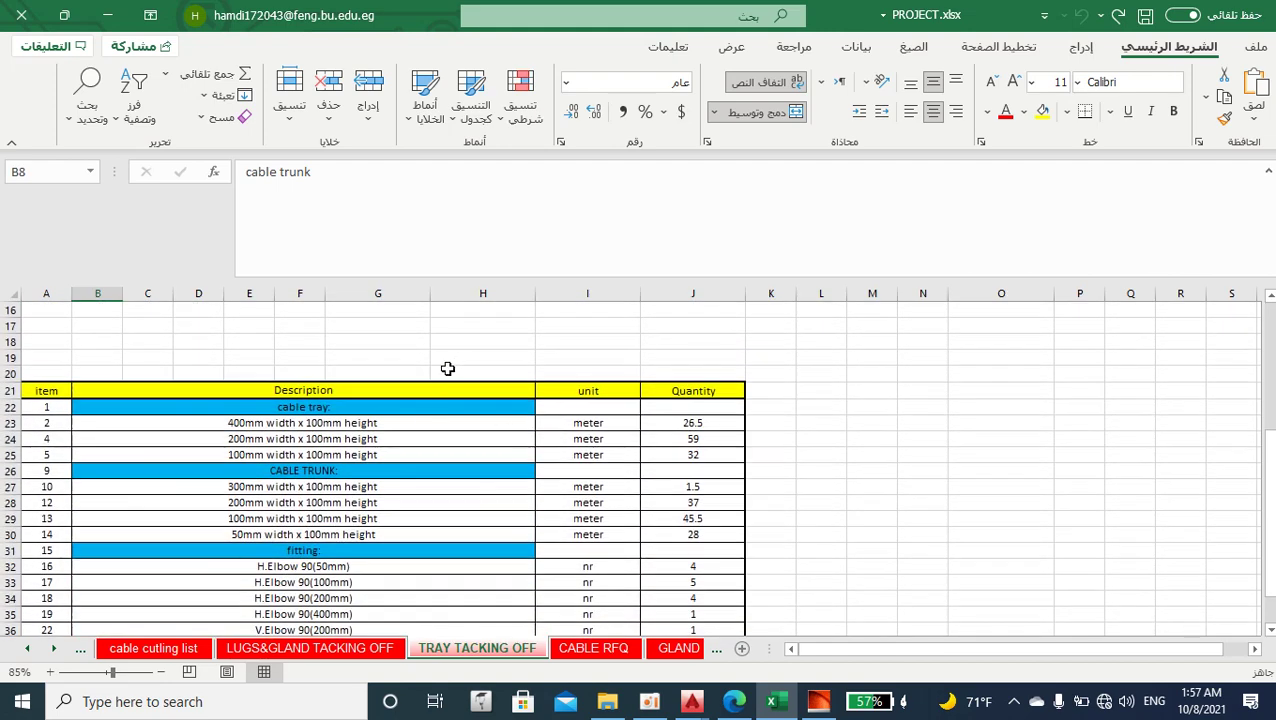
scroll(586, 558, down, 1)
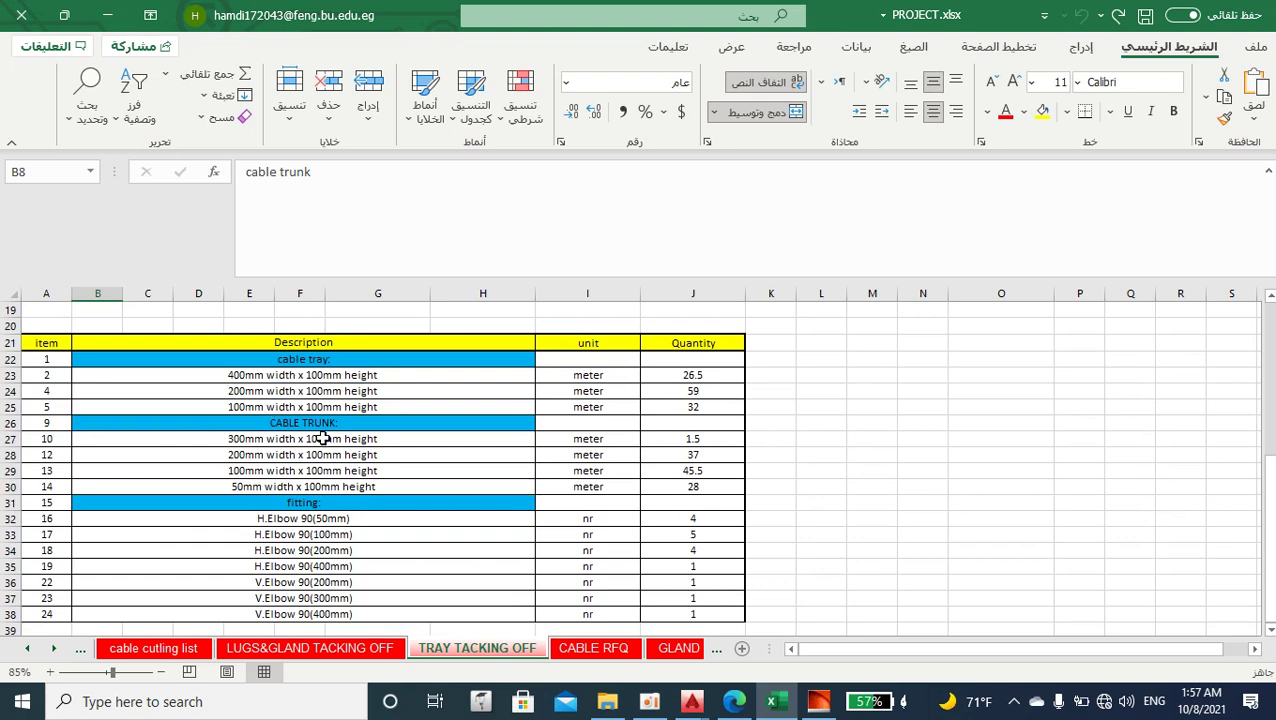
scroll(319, 504, down, 1)
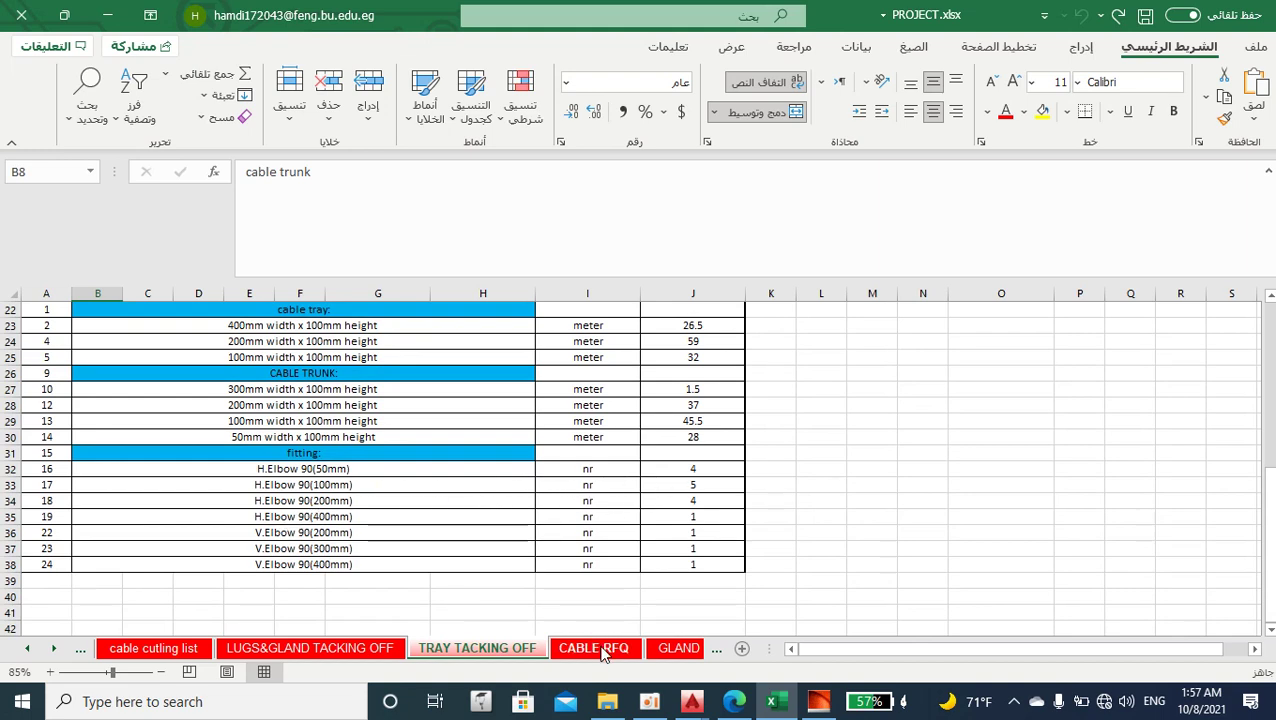
Review the CABLE RFQ sheet's cable and wire items, quantities, item codes and prices, selecting the unit price column.
click(600, 649)
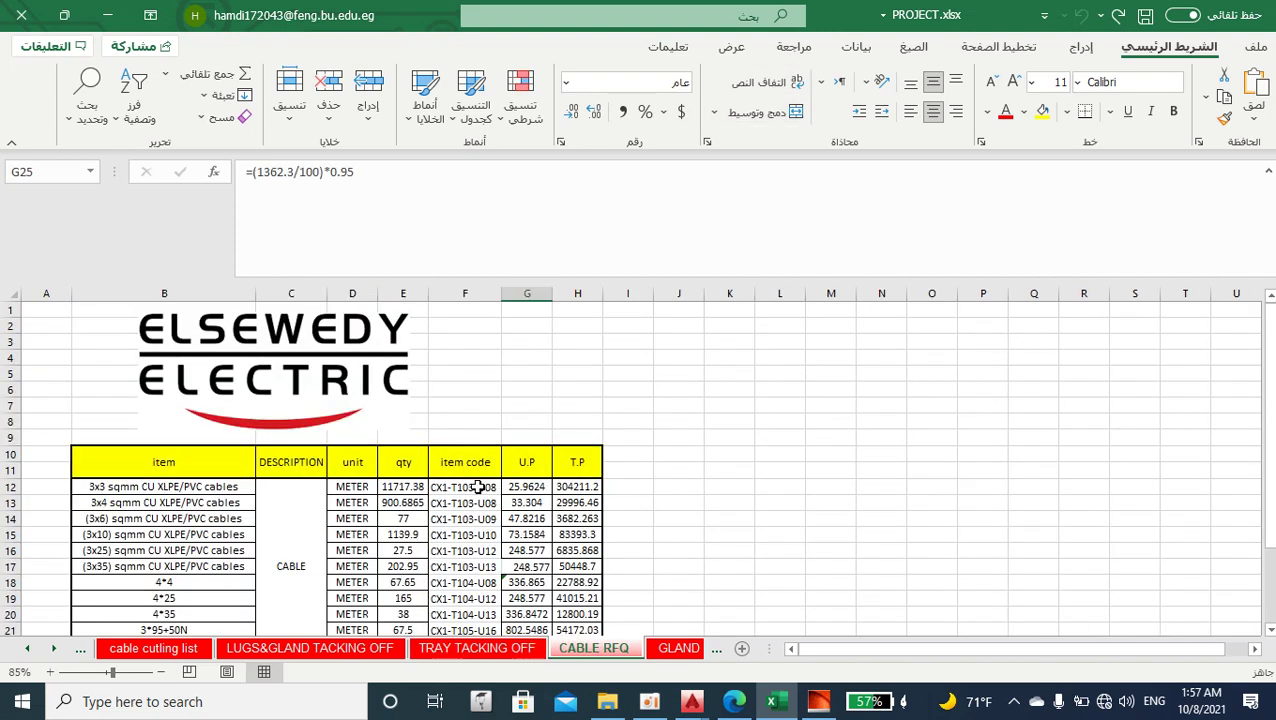
scroll(478, 487, down, 2)
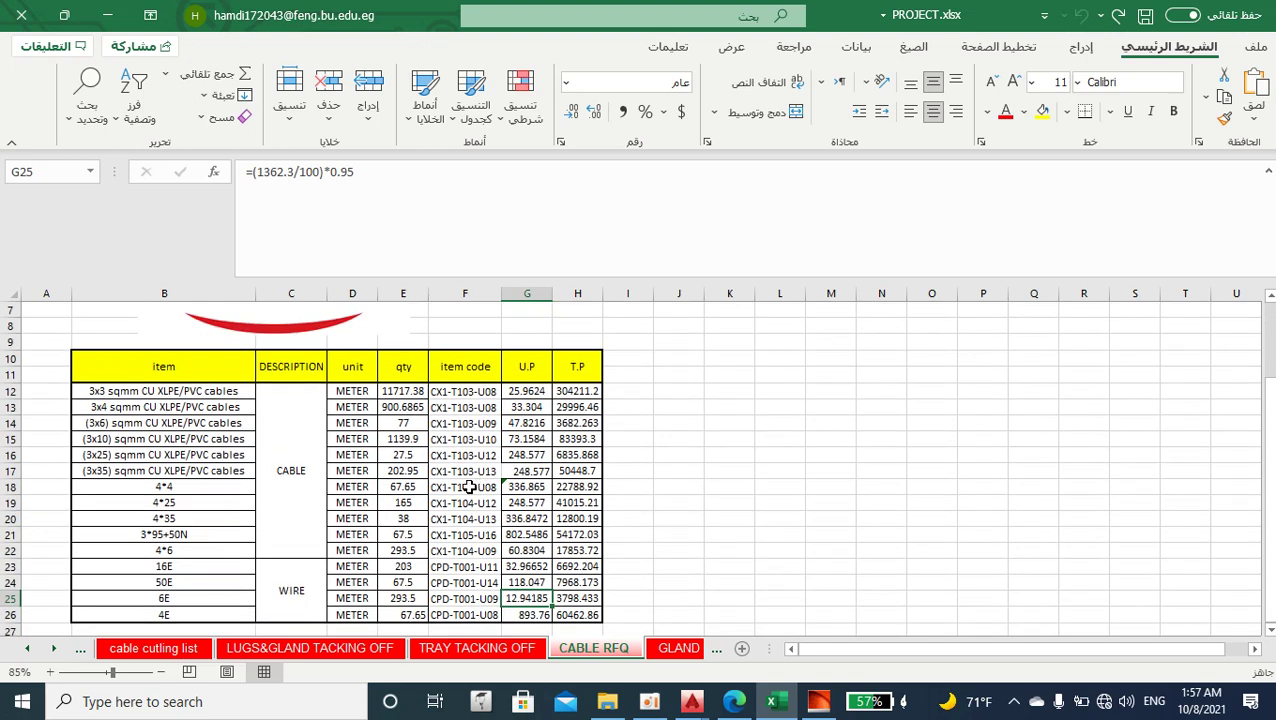
scroll(137, 426, up, 2)
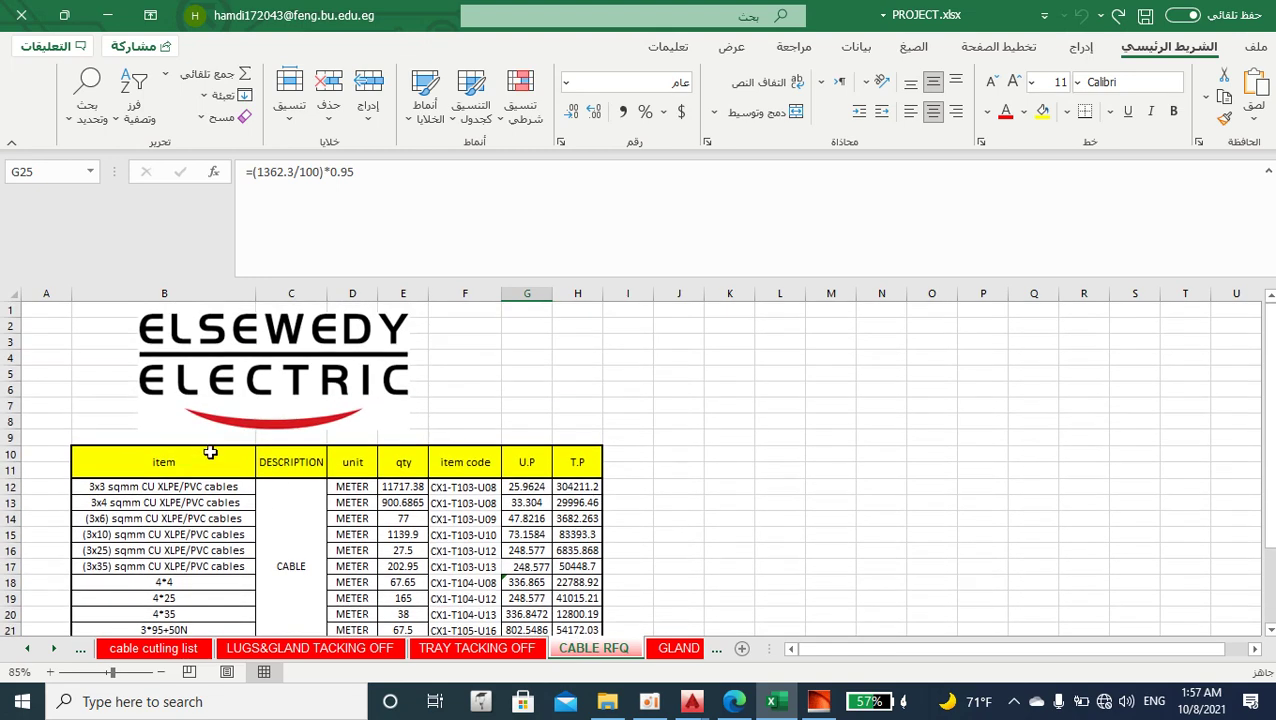
scroll(212, 495, down, 2)
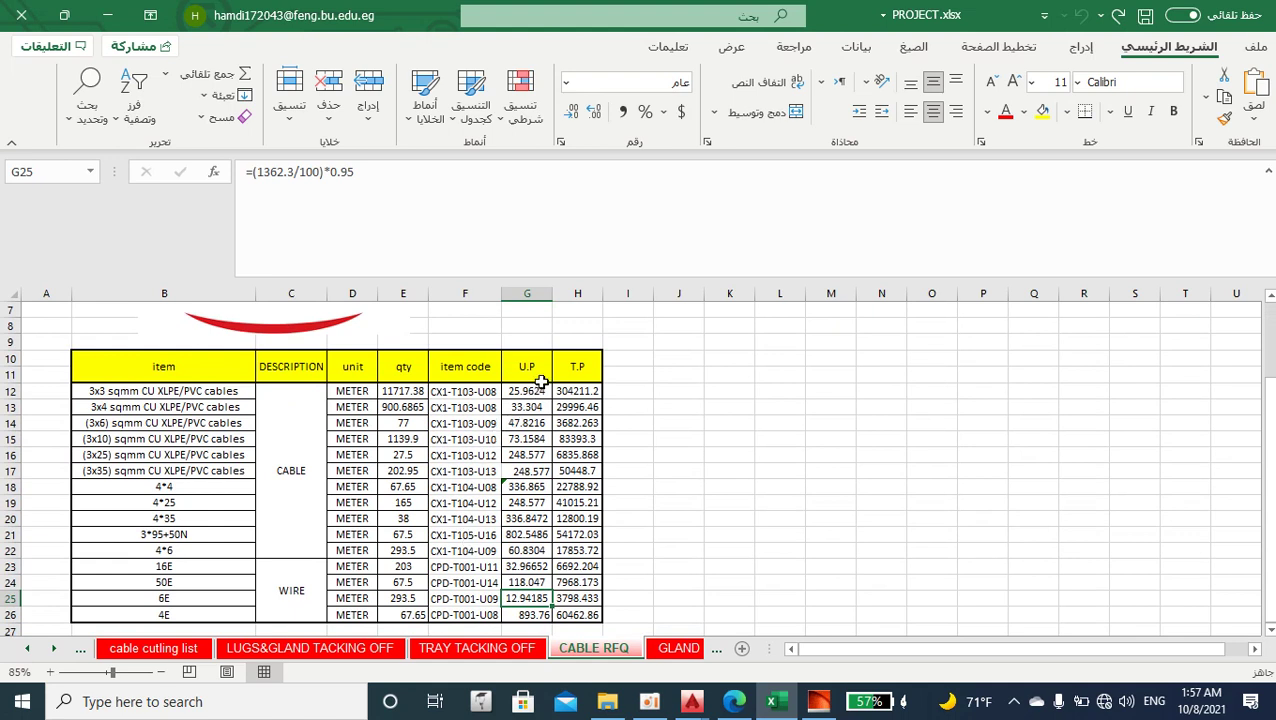
click(536, 368)
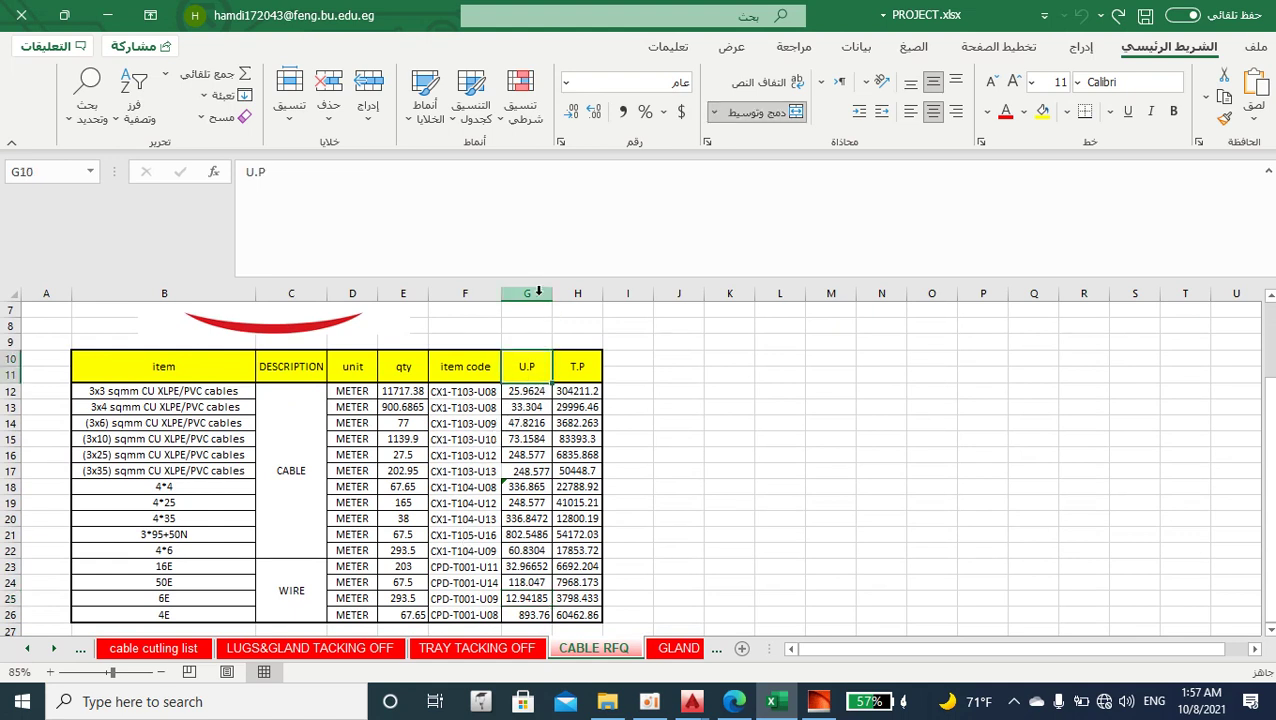
click(538, 291)
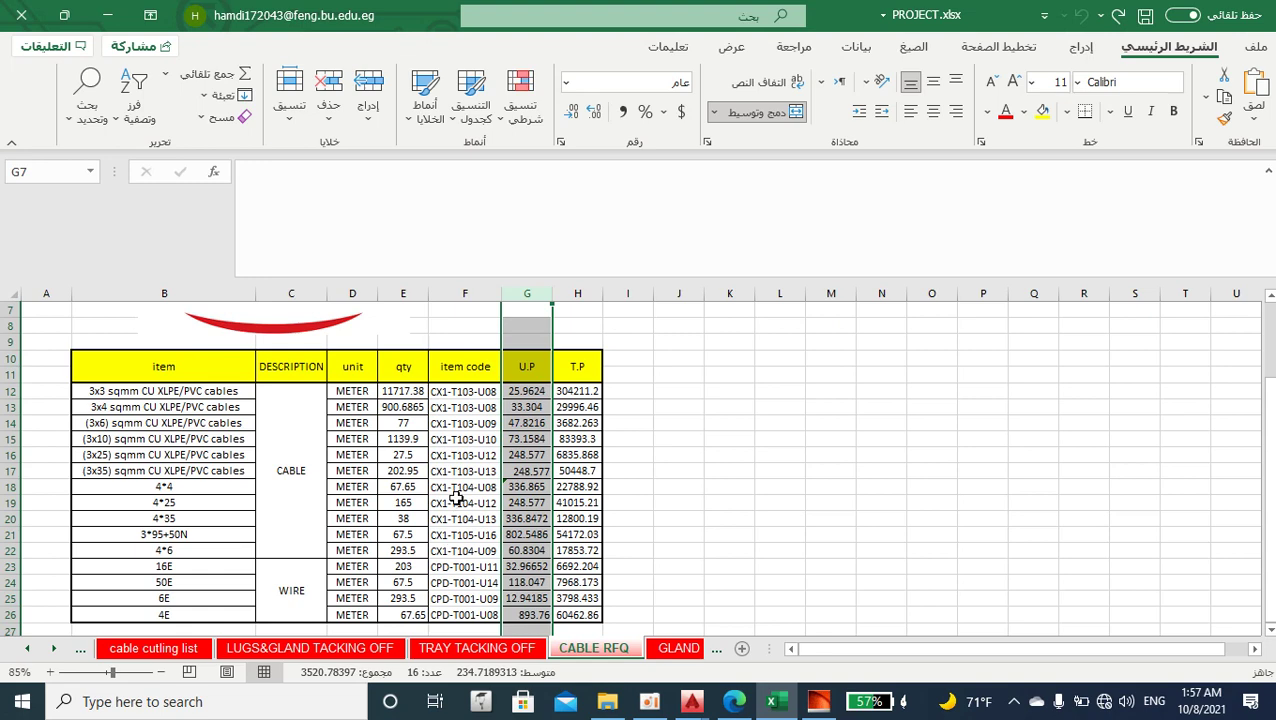
scroll(432, 512, up, 2)
scroll(412, 652, down, 3)
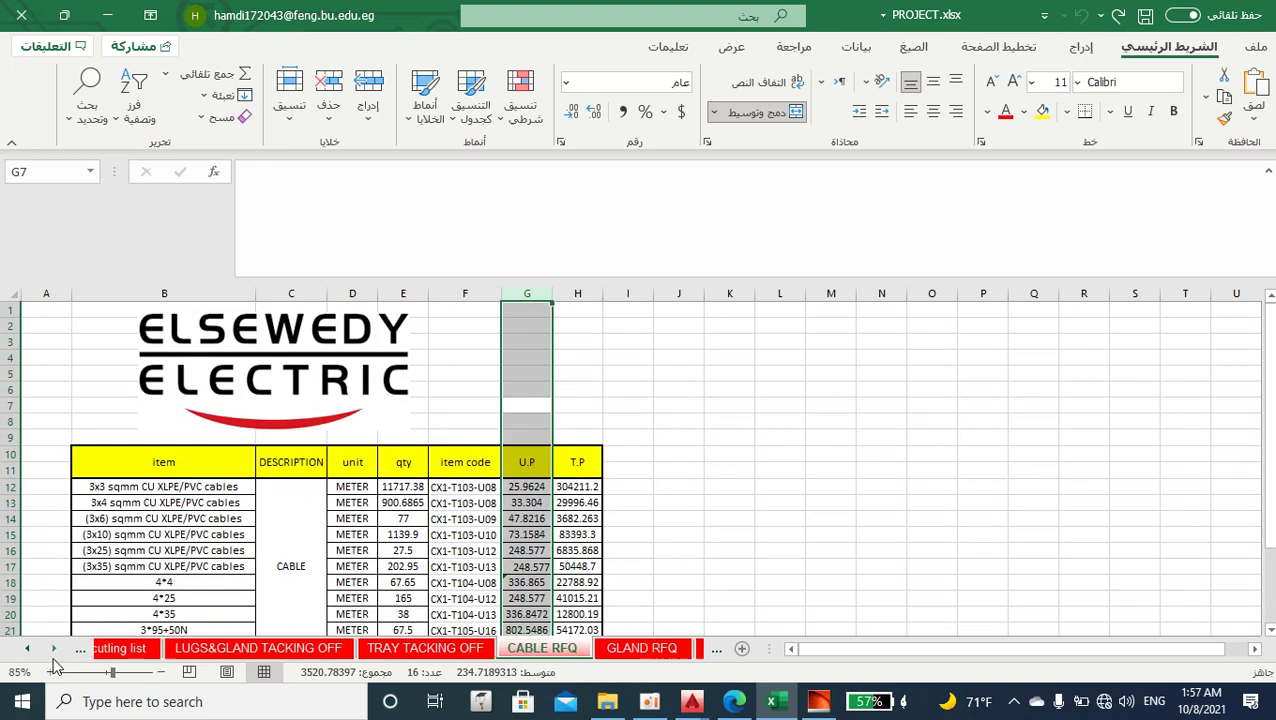
Look through the GLAND RFQ, LUGS RFQ and OUTLET BOX RFQ sheets, examining their items, quantities and item codes.
click(380, 648)
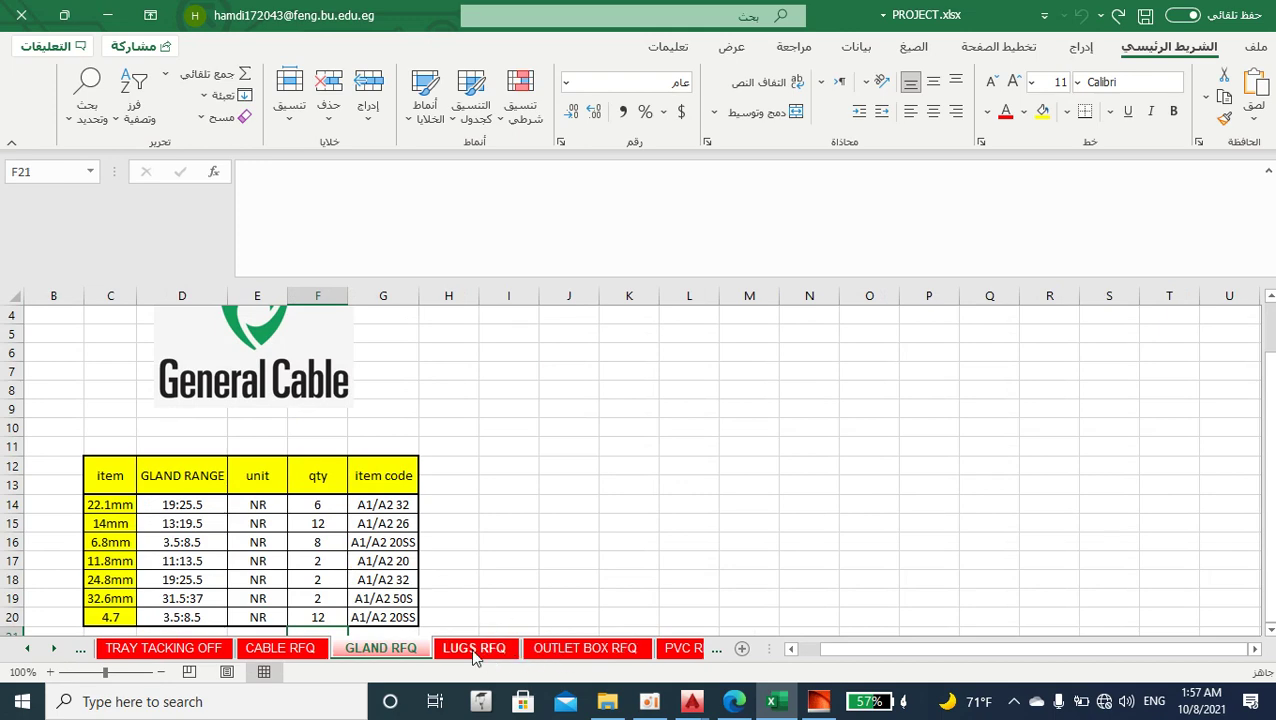
click(473, 648)
click(586, 648)
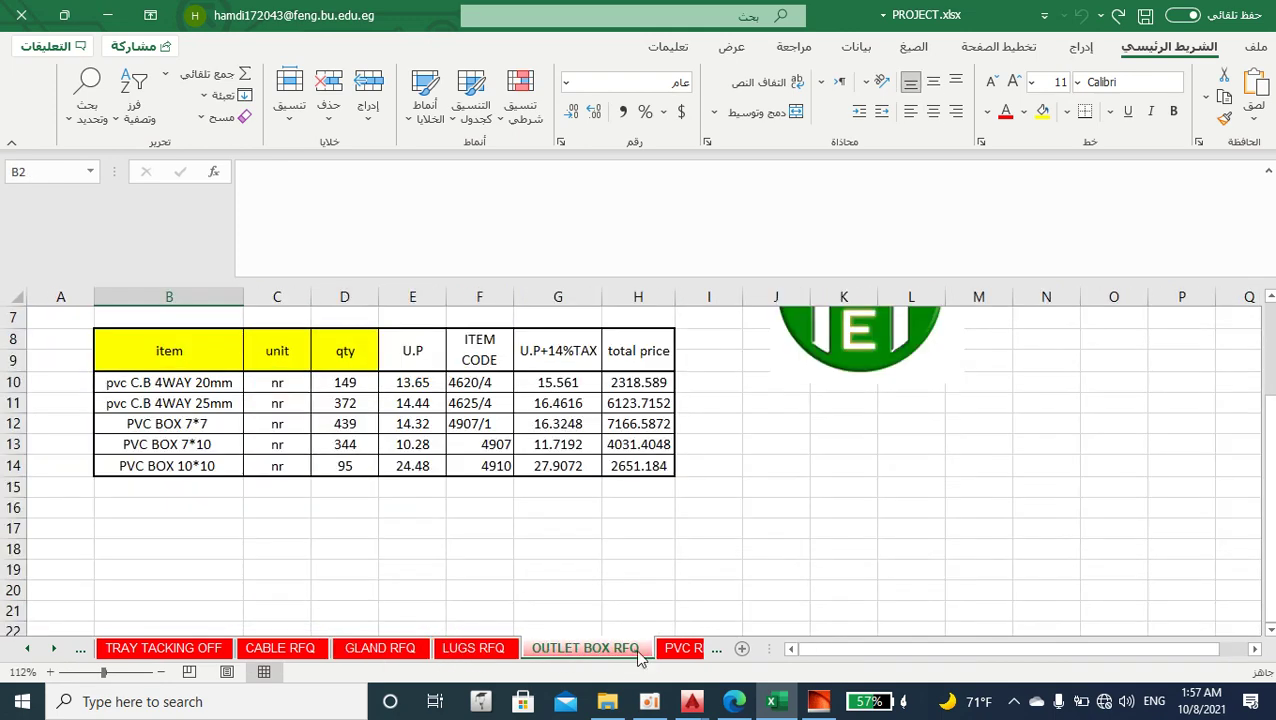
click(54, 649)
click(54, 649)
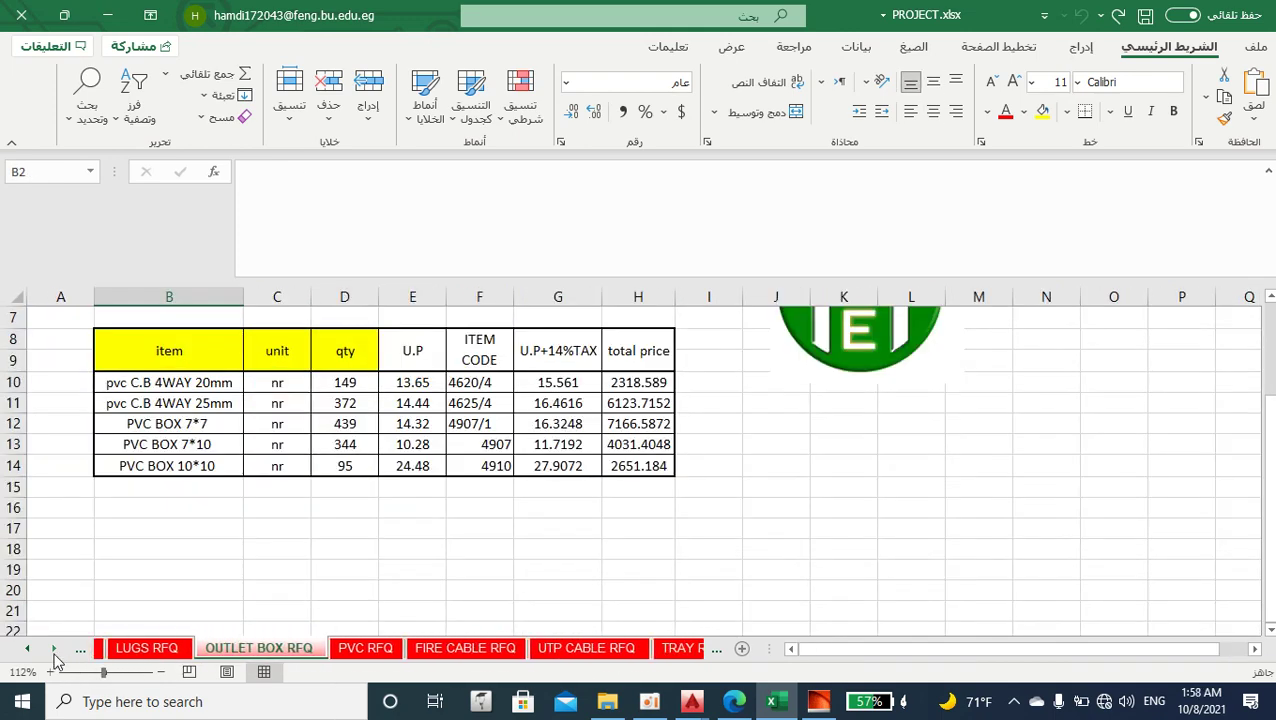
click(54, 649)
scroll(606, 520, up, 2)
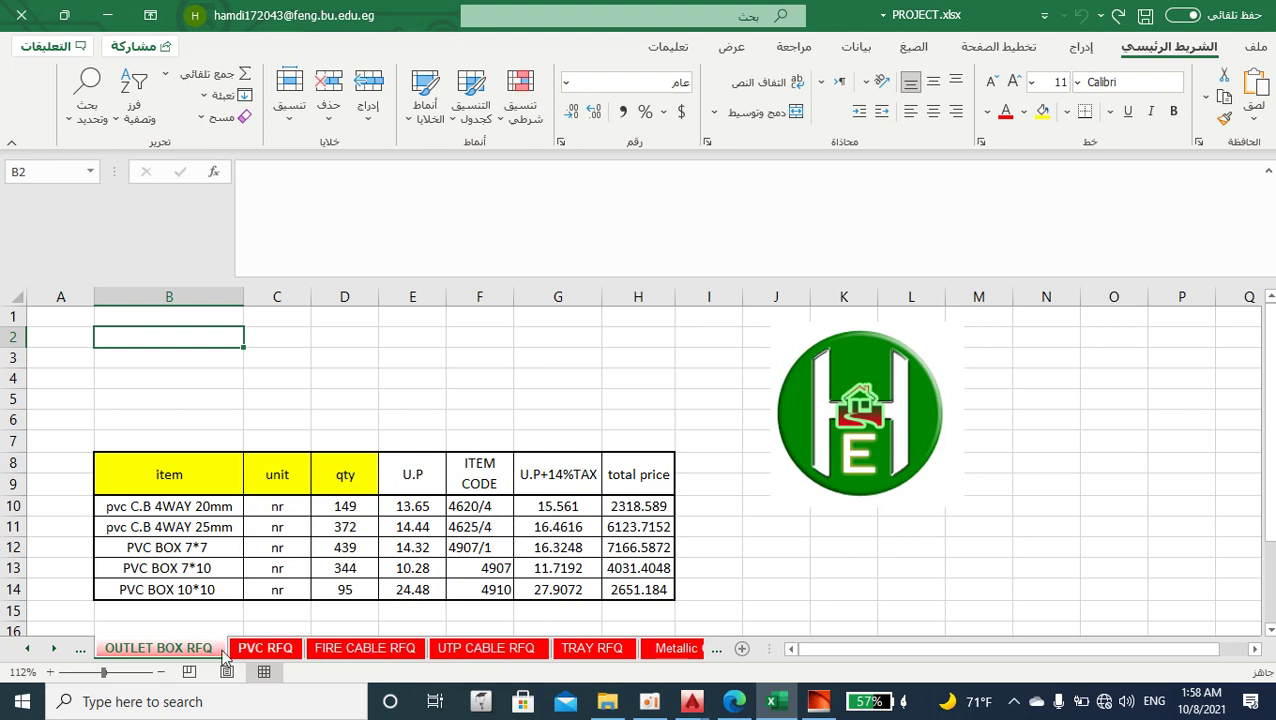
Look through the FIRE CABLE RFQ and UTP CABLE RFQ sheets and examine the TRAY RFQ sheet's tray, ladder and elbow quantities.
click(410, 656)
click(480, 658)
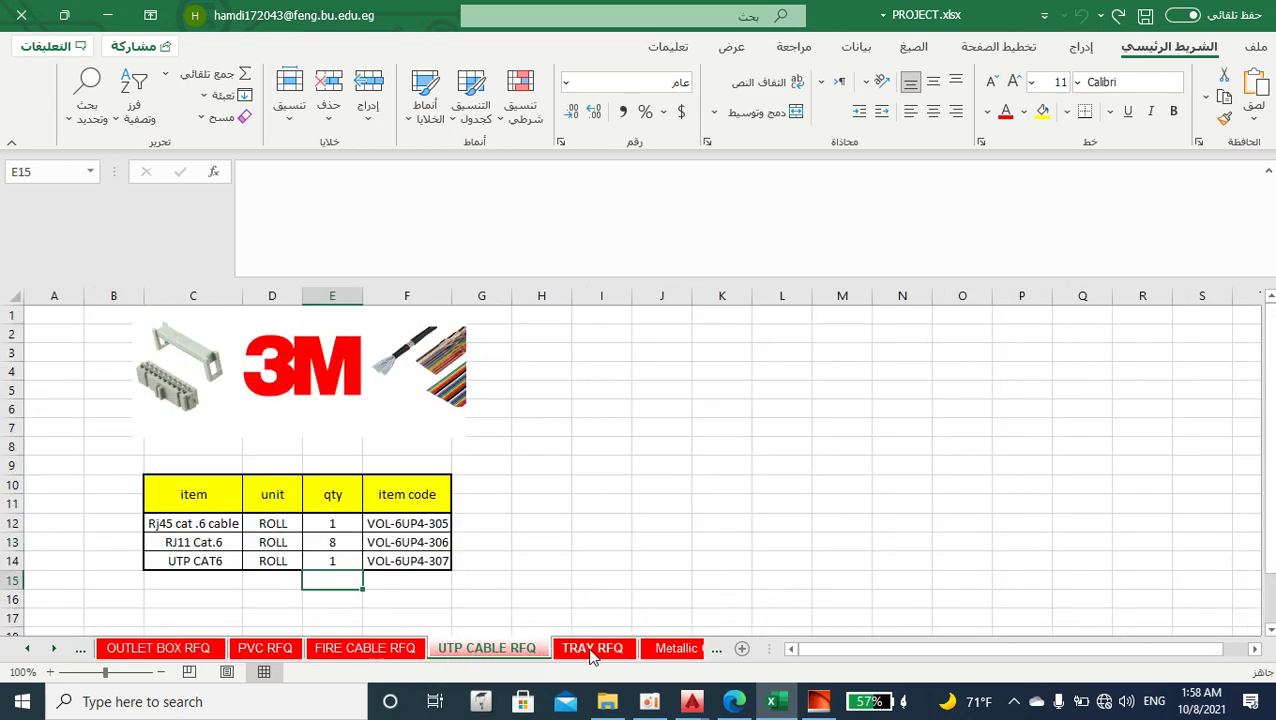
click(592, 655)
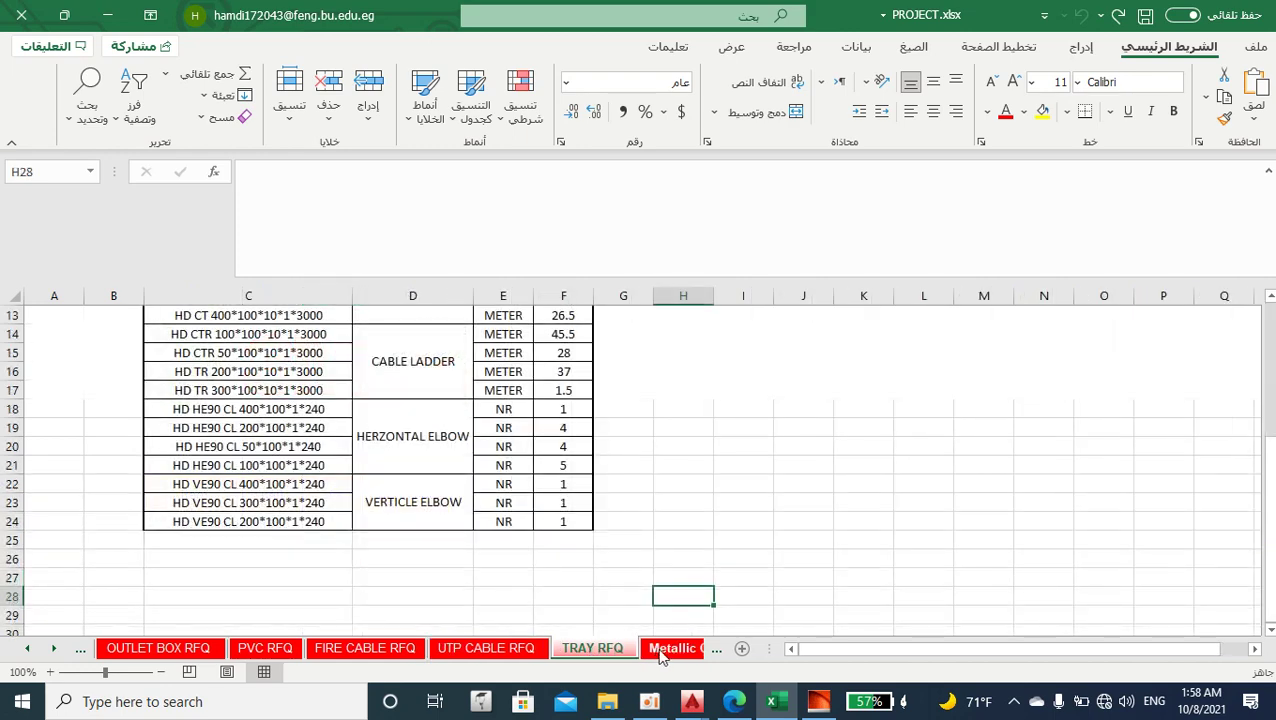
click(666, 655)
click(396, 655)
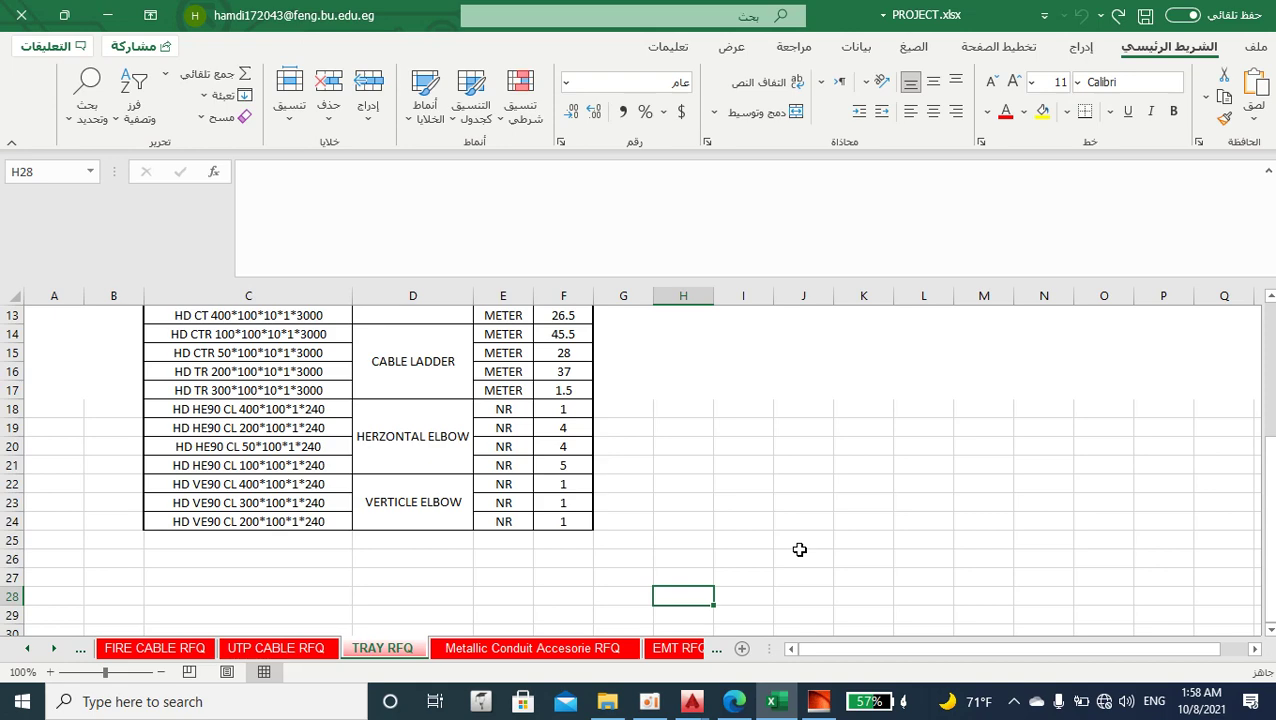
scroll(755, 512, up, 4)
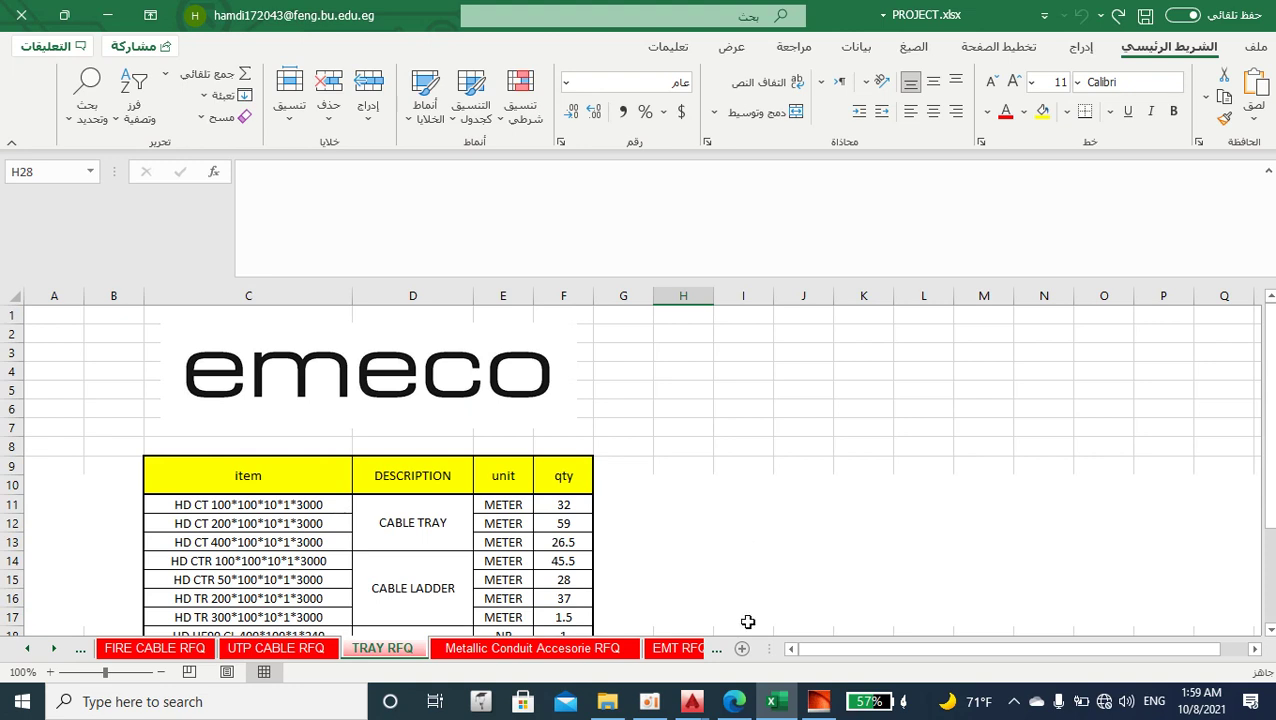
click(650, 703)
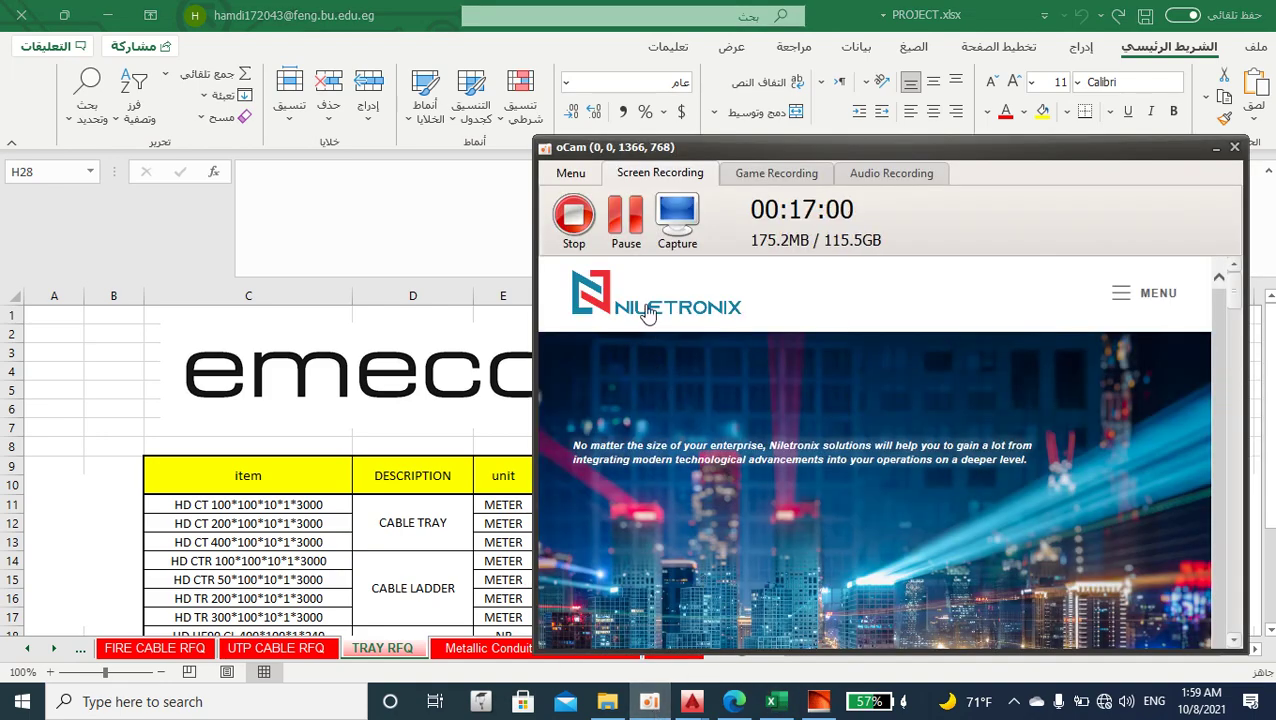